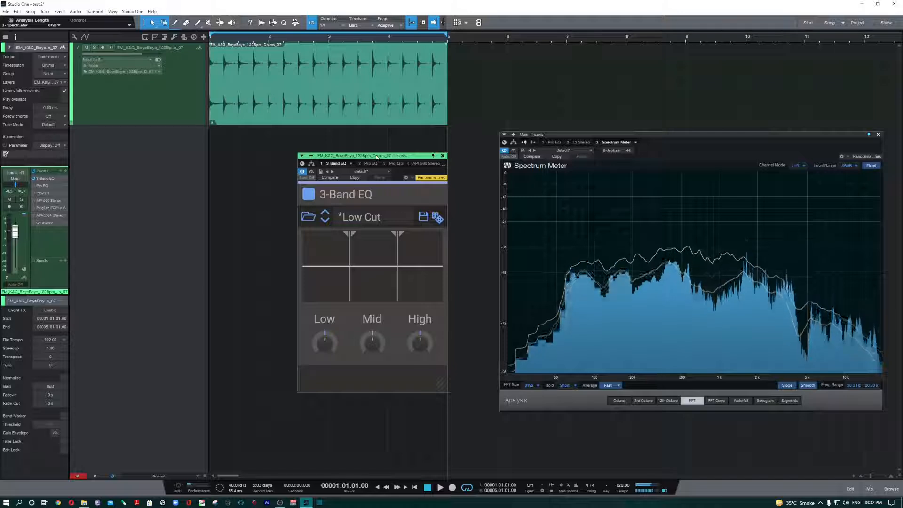
- Reposition the 3-Band EQ window and adjust its low split to about 183 Hz and high split to about 2.2 kHz
drag(377, 156, 374, 146)
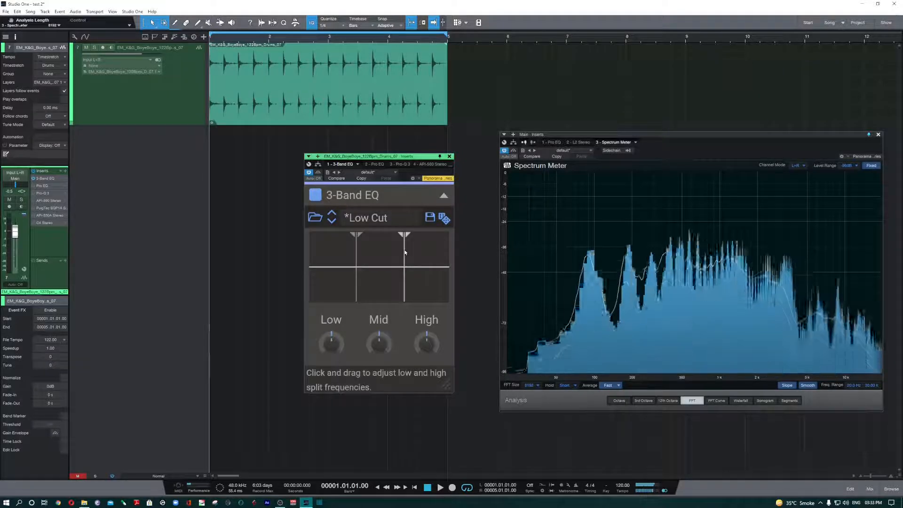
drag(404, 253, 408, 256)
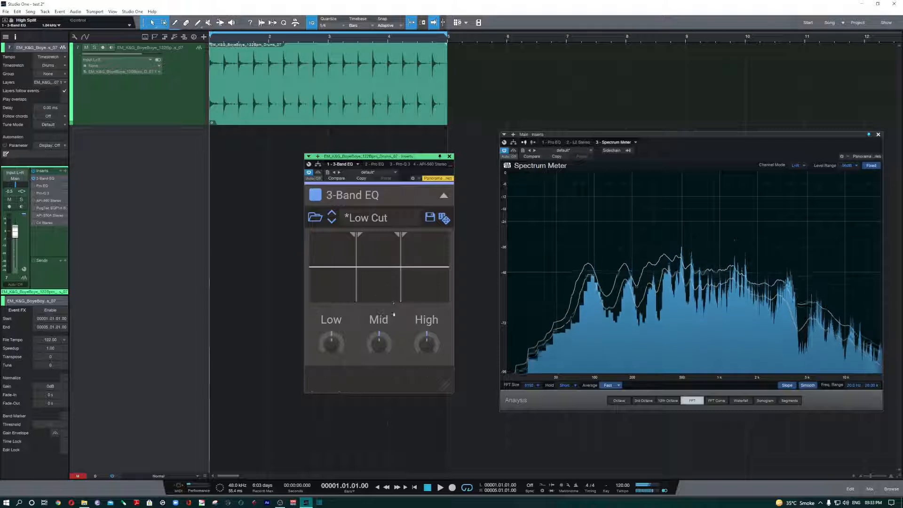
drag(401, 261, 387, 261)
drag(357, 263, 339, 264)
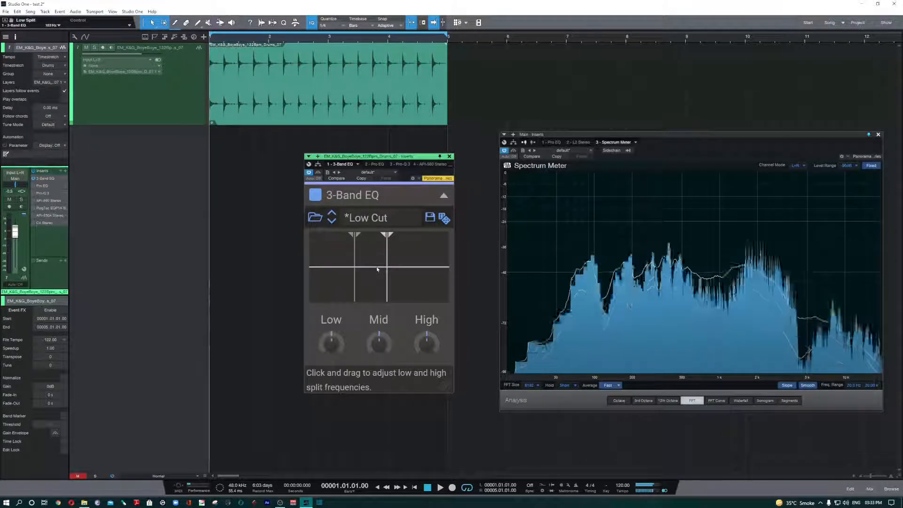
drag(388, 259, 406, 259)
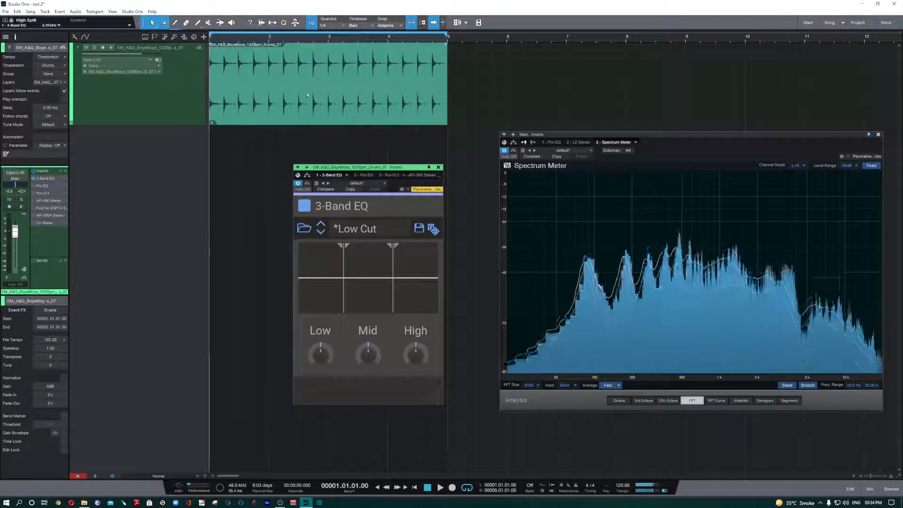
- Play the drum loop flat, and audition it again with the 3-Band EQ's High gain raised to about 4.3 dB
key(space)
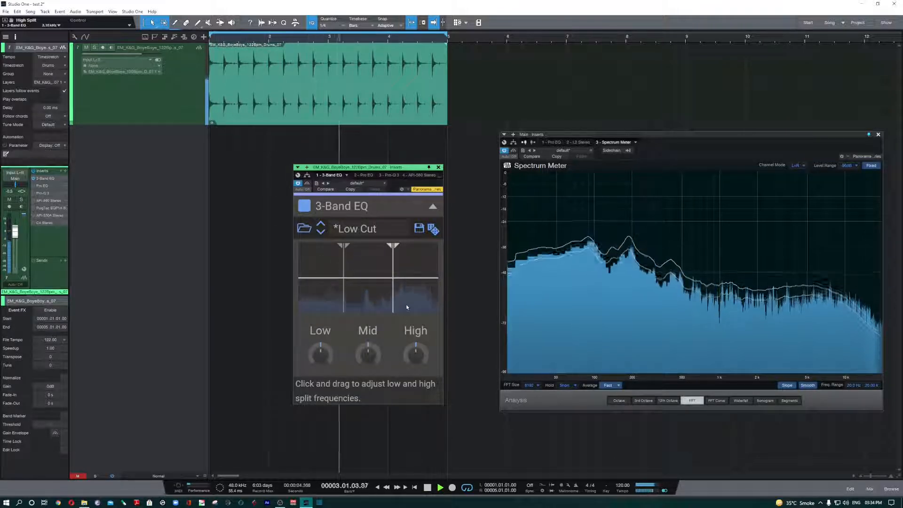
key(space)
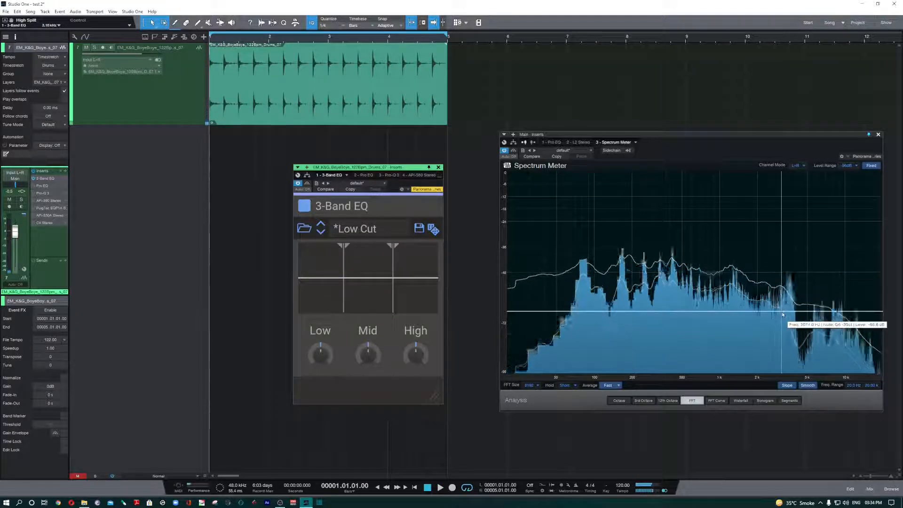
drag(415, 355, 436, 338)
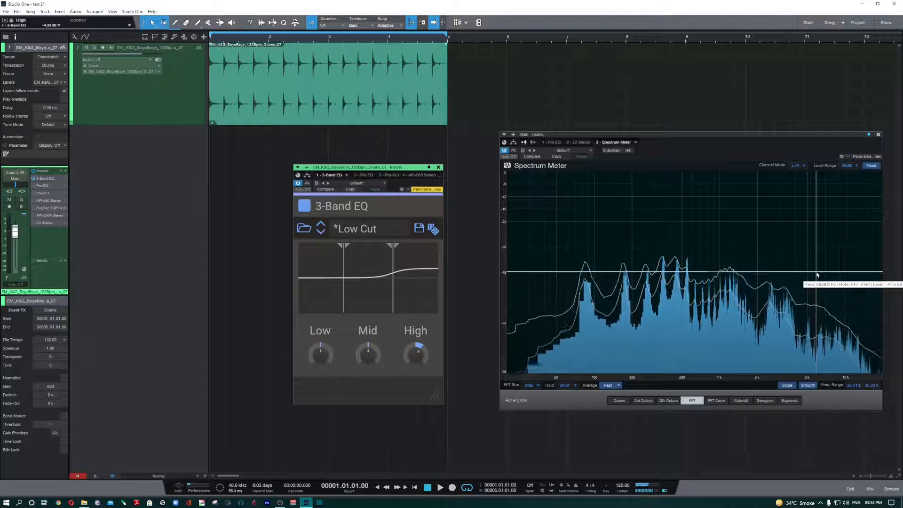
key(space)
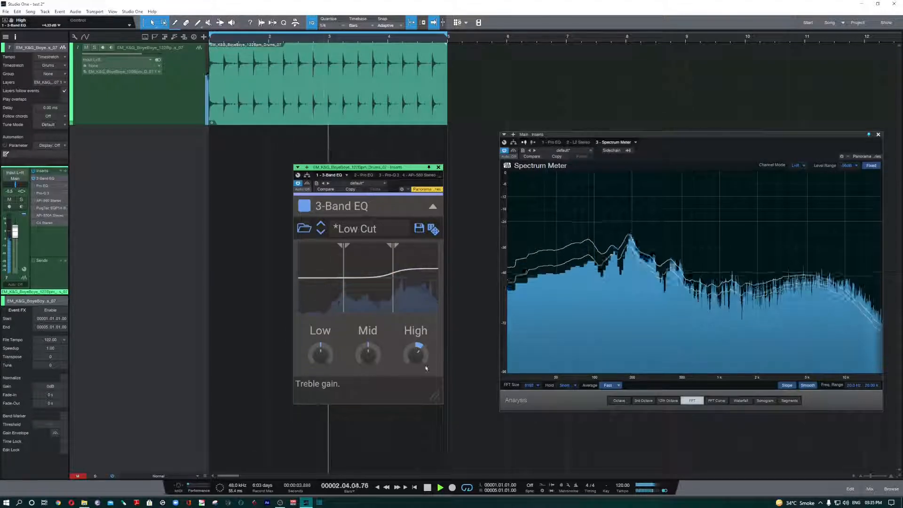
key(space)
- Set the High gain to about 1 dB and audition the loop
mouse_move(418, 353)
mouse_down()
mouse_move(418, 393)
mouse_move(415, 347)
mouse_up()
key(space)
key(space)
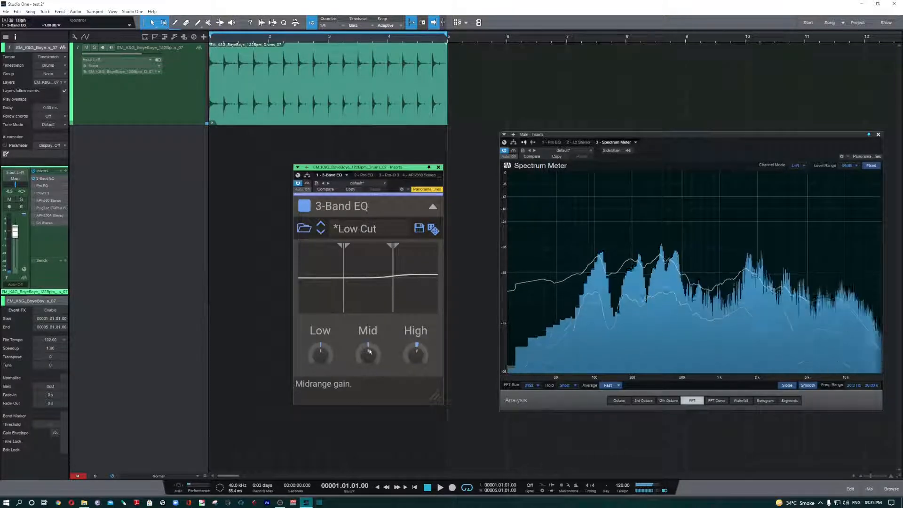
- Lower the Mid gain to about -3 dB while the drum loop plays, and stop playback
key(space)
mouse_move(367, 353)
mouse_down()
mouse_move(368, 345)
mouse_move(370, 359)
mouse_up()
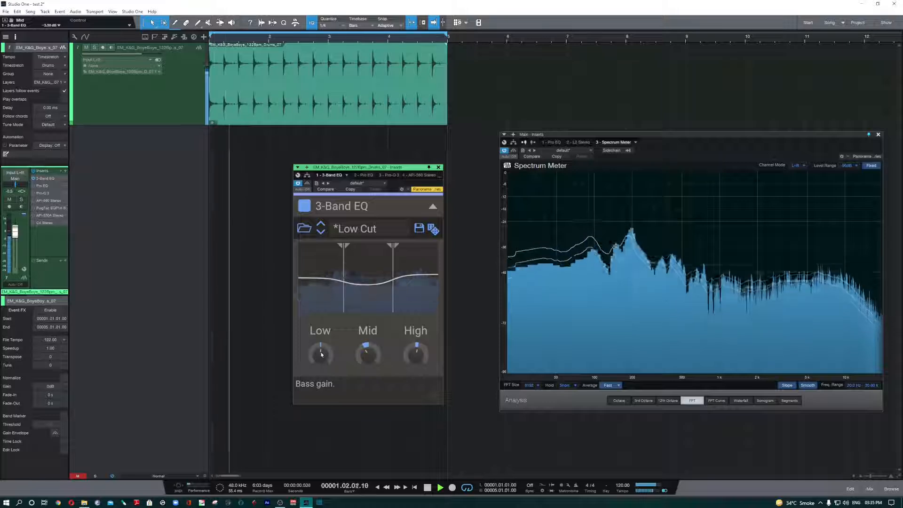
key(space)
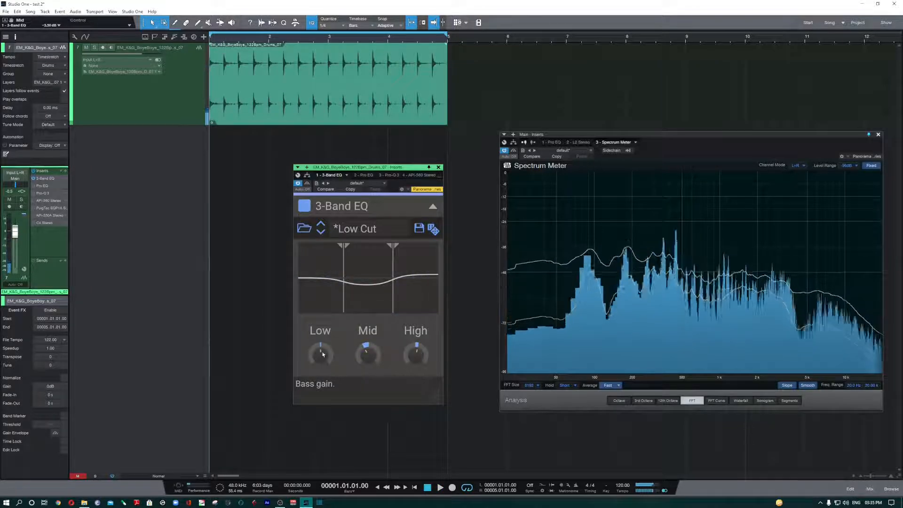
- Sweep the Low gain down to -16 dB during playback, and settle it at about 2.1 dB
key(space)
drag(322, 354, 323, 363)
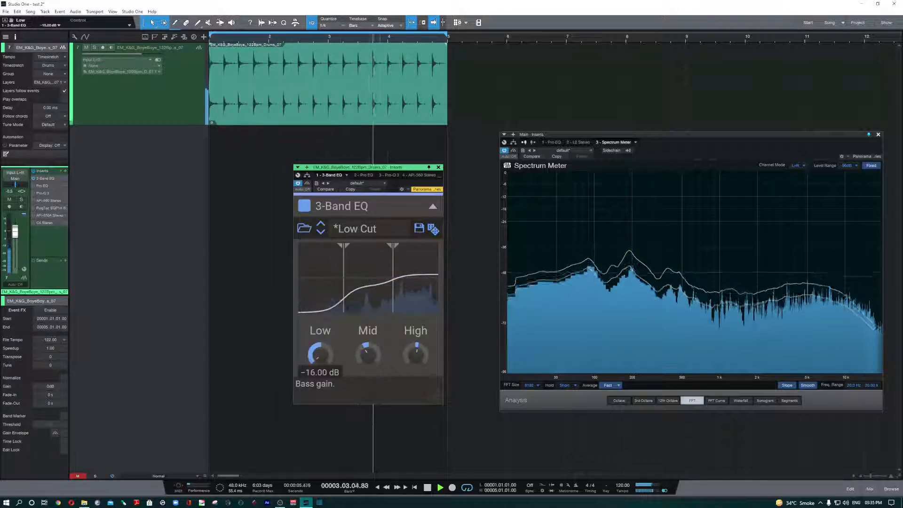
drag(323, 363, 323, 335)
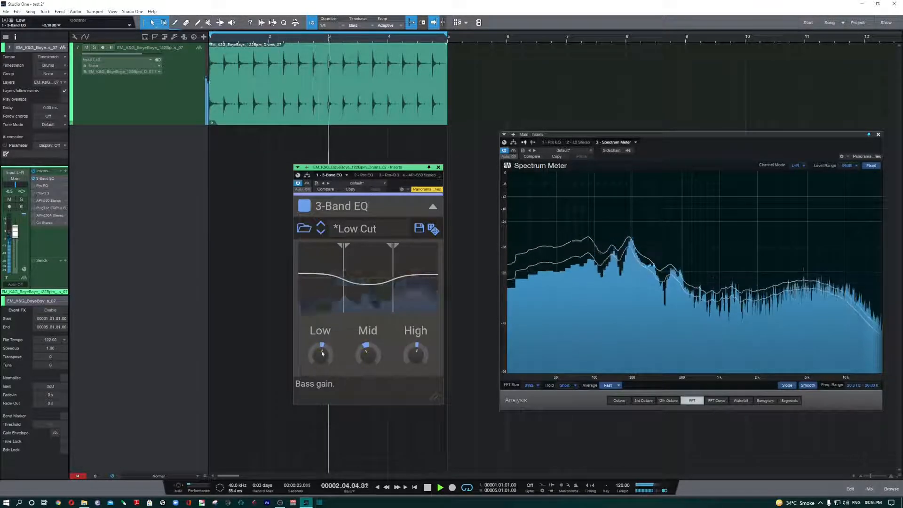
- Compare the drum loop with the 3-Band EQ bypassed and active, and stop playback
click(307, 183)
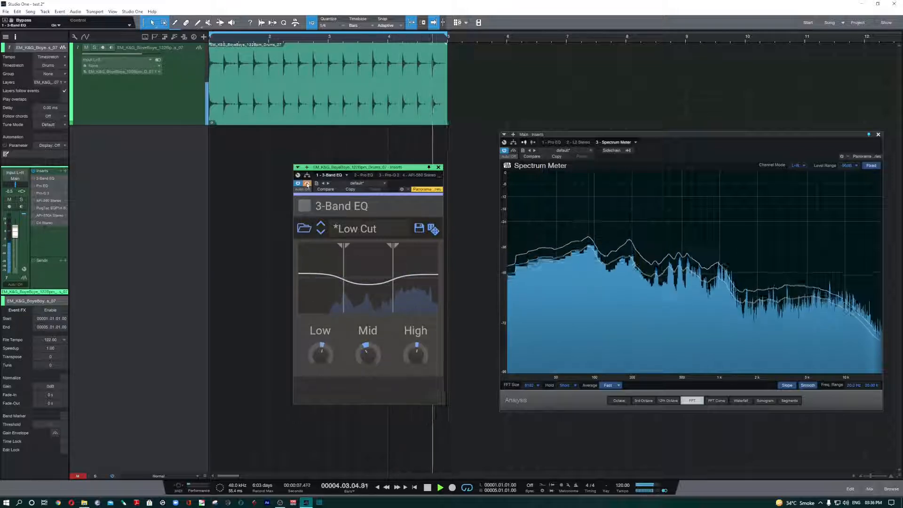
click(307, 183)
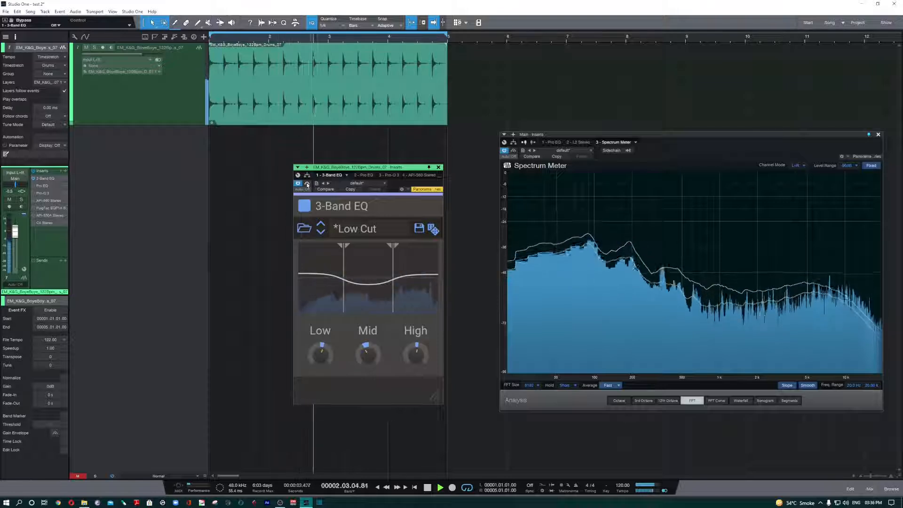
mouse_move(405, 215)
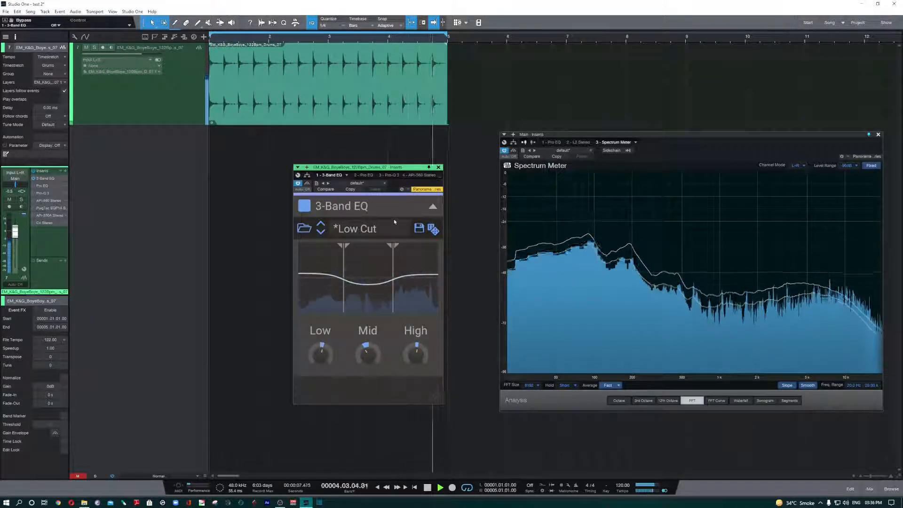
key(space)
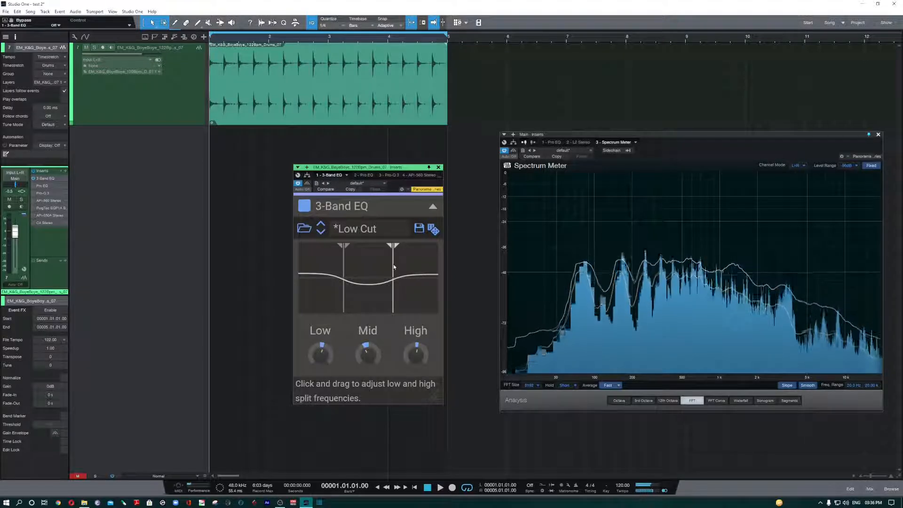
- Raise the High gain to about 3 dB and the high split to about 3.1 kHz while auditioning the loop
key(space)
drag(394, 267, 415, 268)
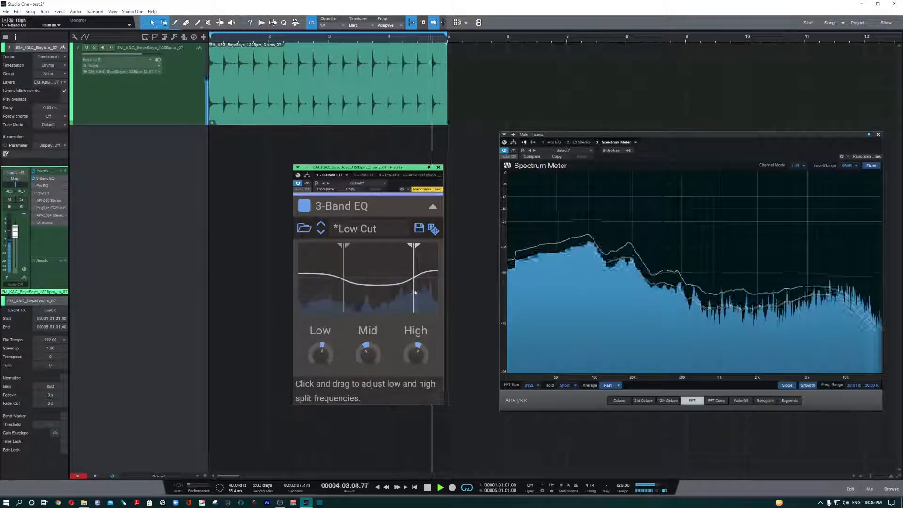
drag(416, 294, 401, 294)
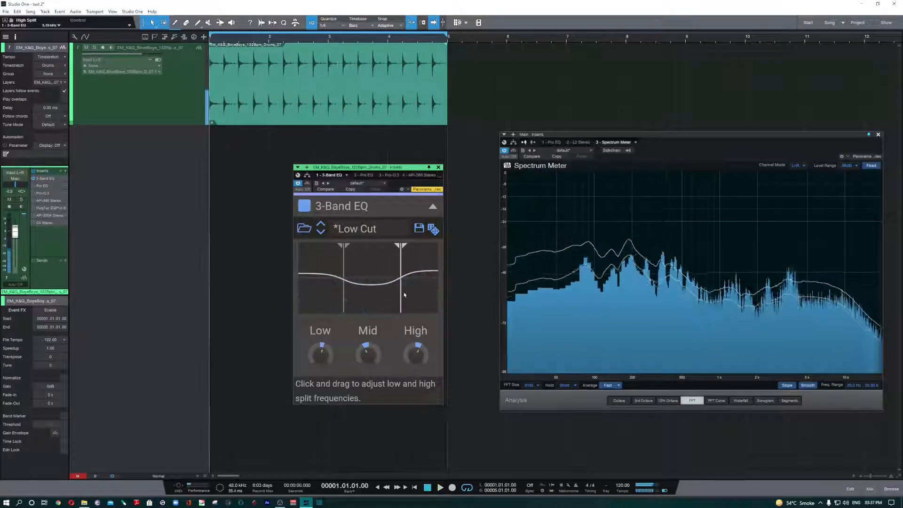
key(space)
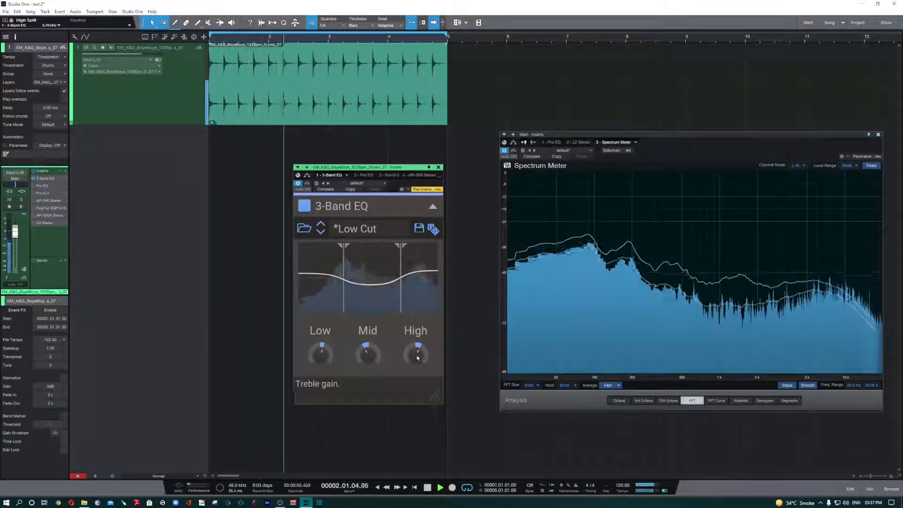
key(space)
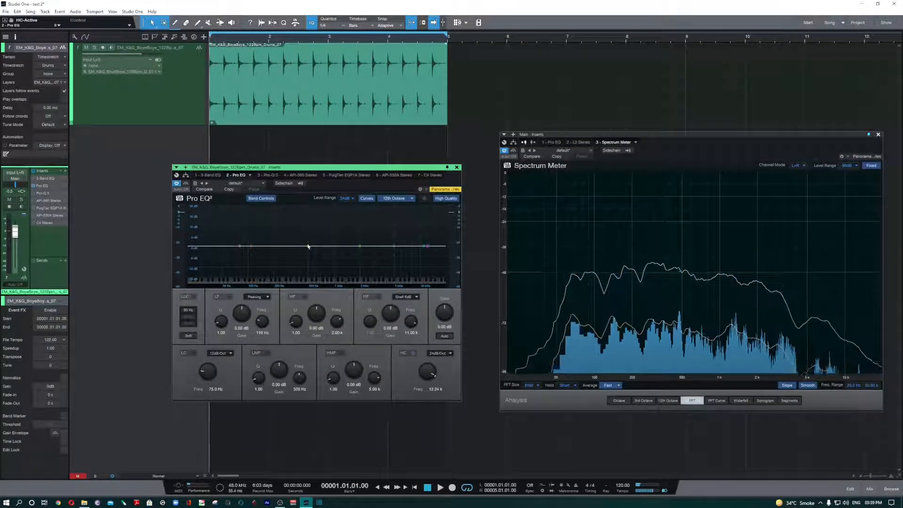
- In Pro EQ², cut the LMF band about 4 dB near 500 Hz and boost the MF band about 3.8 dB near 3.5 kHz
drag(308, 247, 308, 253)
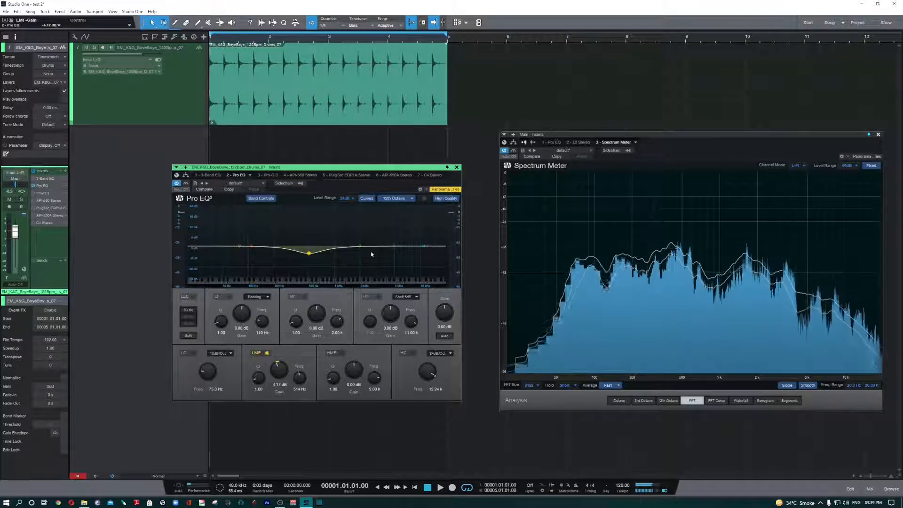
drag(360, 246, 380, 240)
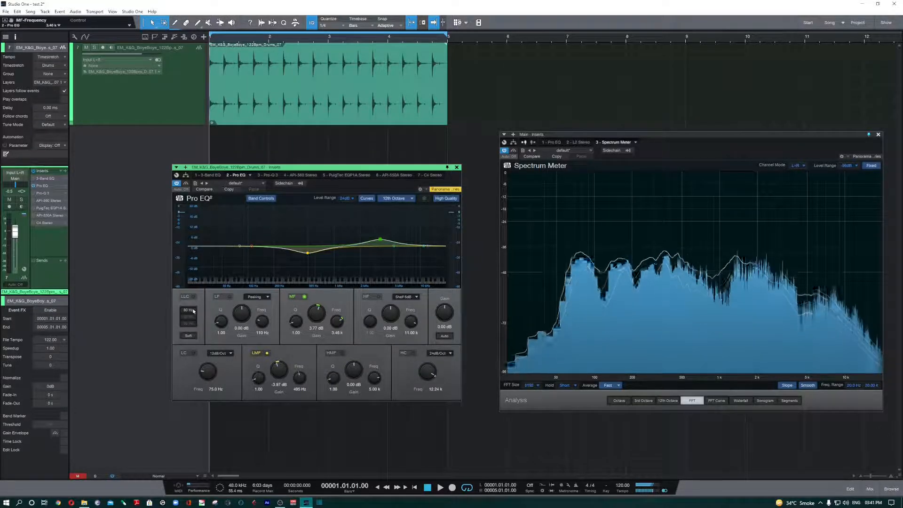
- Enable the 12 dB/Oct LC filter and raise its cutoff to about 300 Hz
click(188, 353)
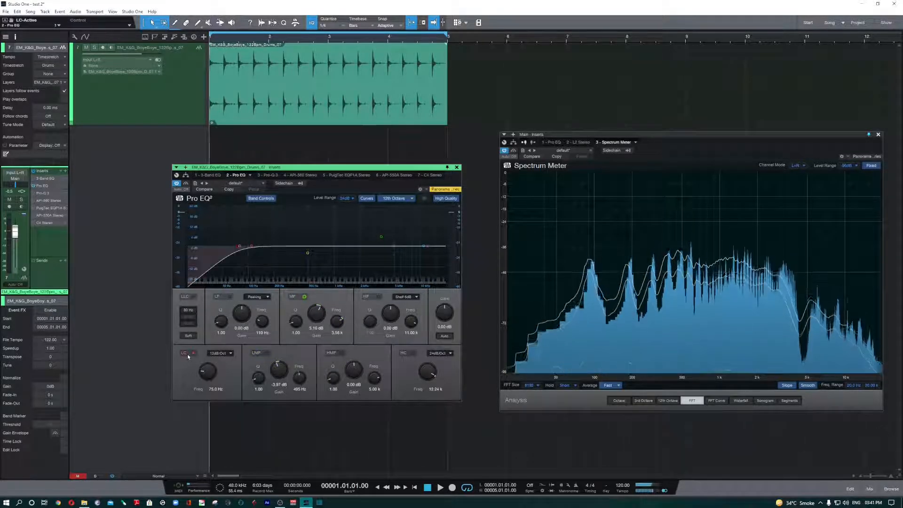
drag(210, 374, 307, 255)
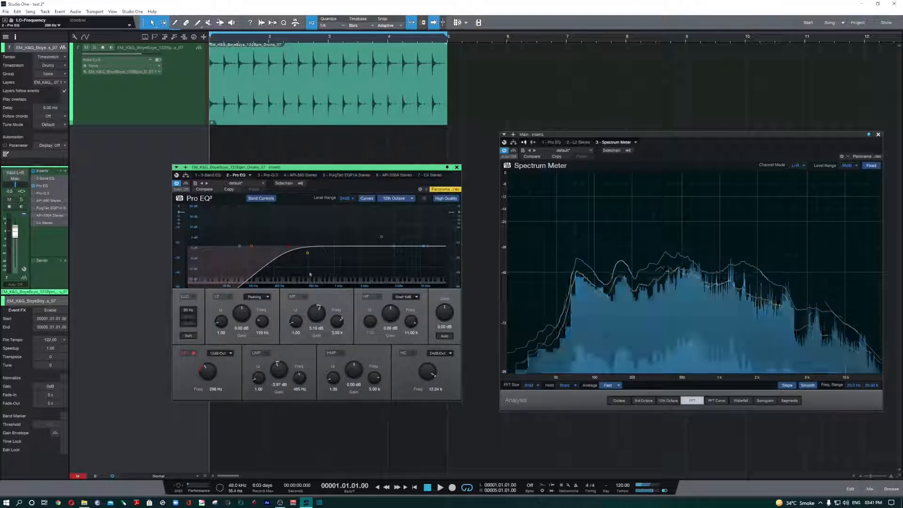
- Try the LLC low cut at 80 Hz with the Soft slope on and off, and disable the filter
click(193, 296)
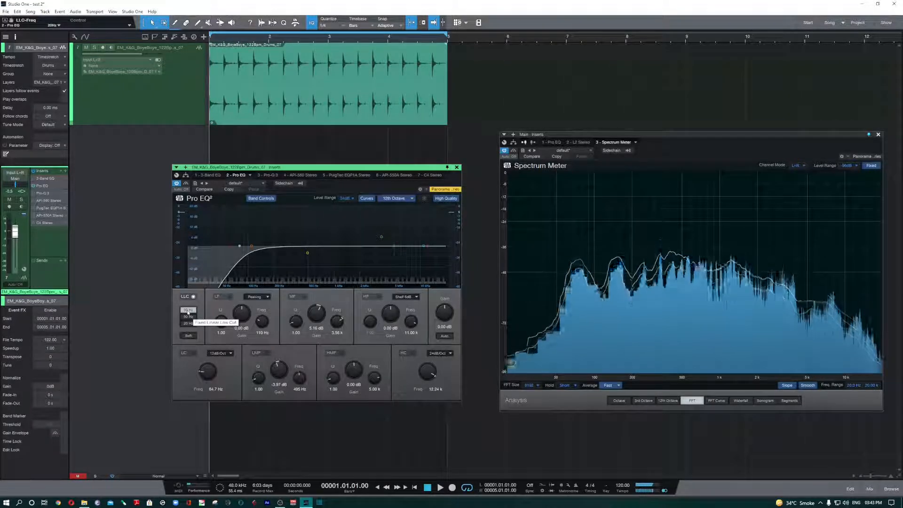
click(188, 335)
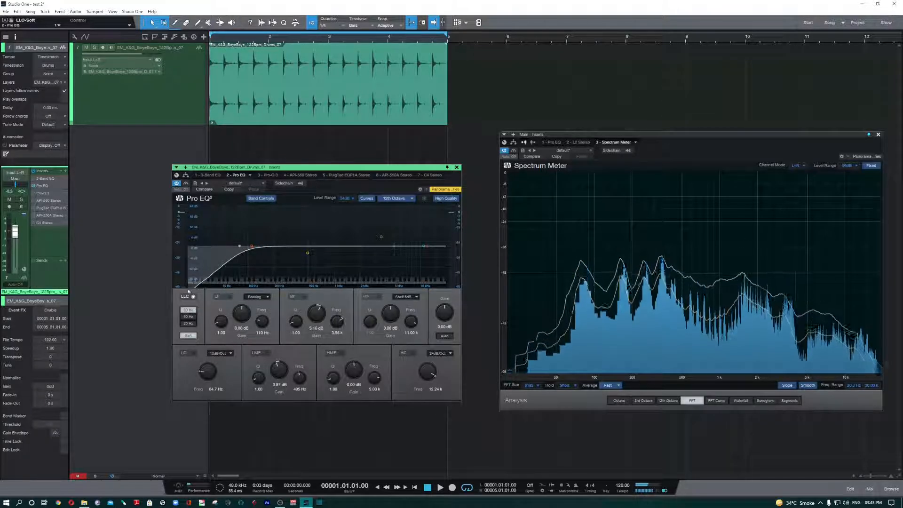
click(188, 335)
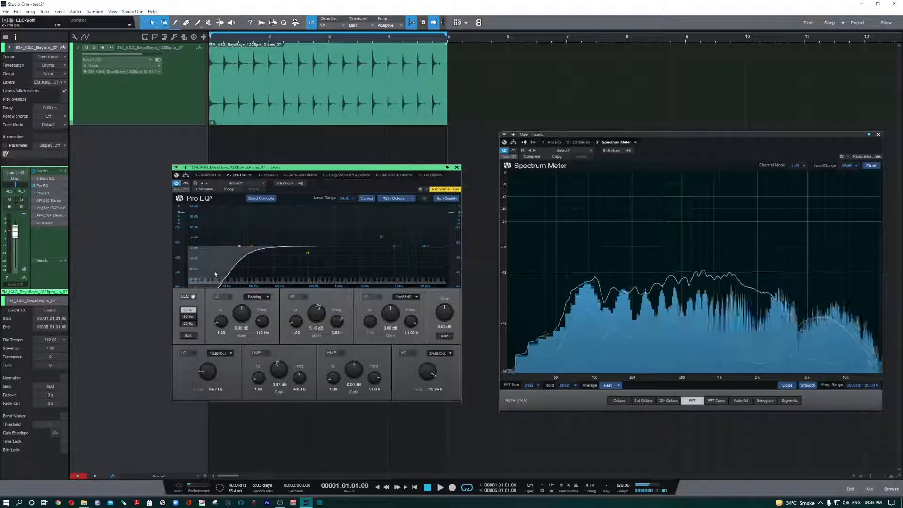
click(189, 297)
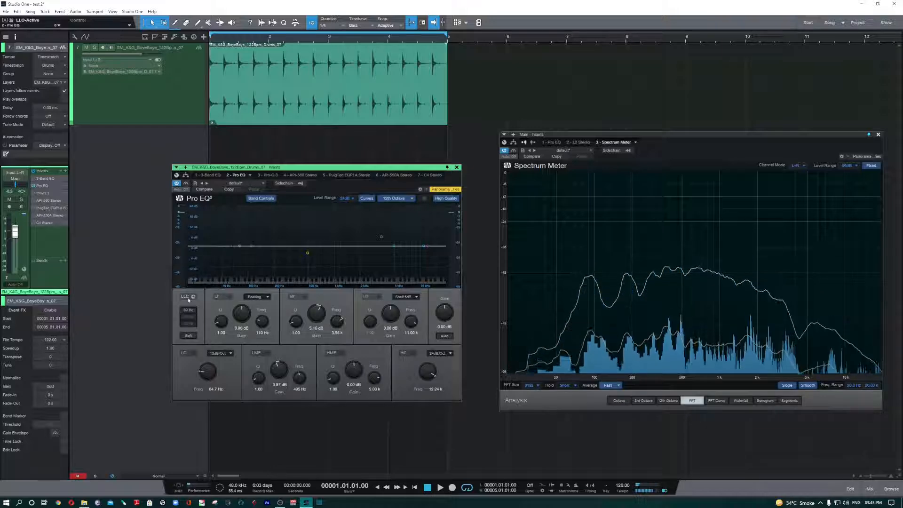
- Play the loop and compare the LLC low cut at 20, 50 and 80 Hz, ending on 50 Hz, and disable the filter
key(space)
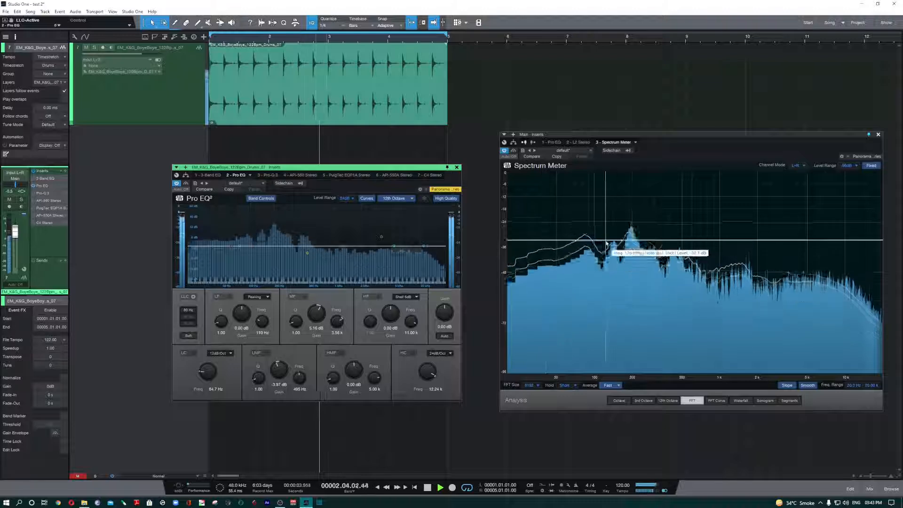
click(187, 297)
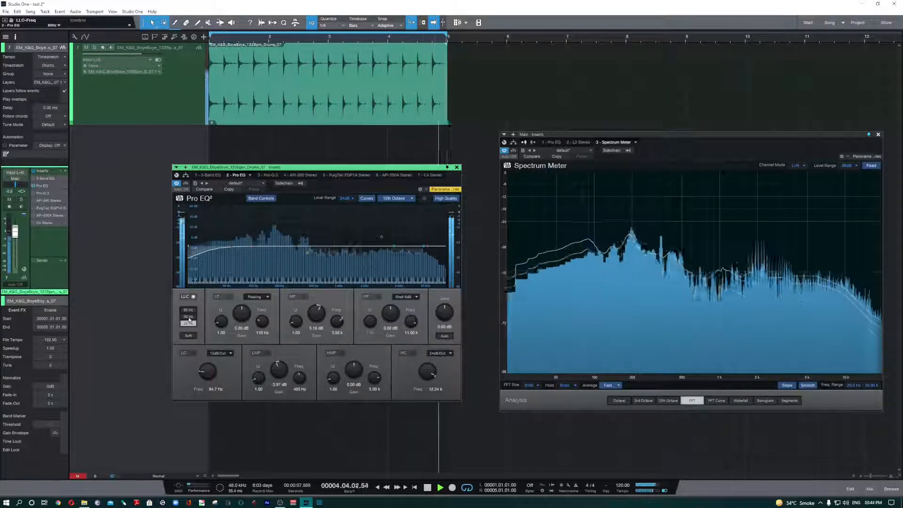
click(189, 317)
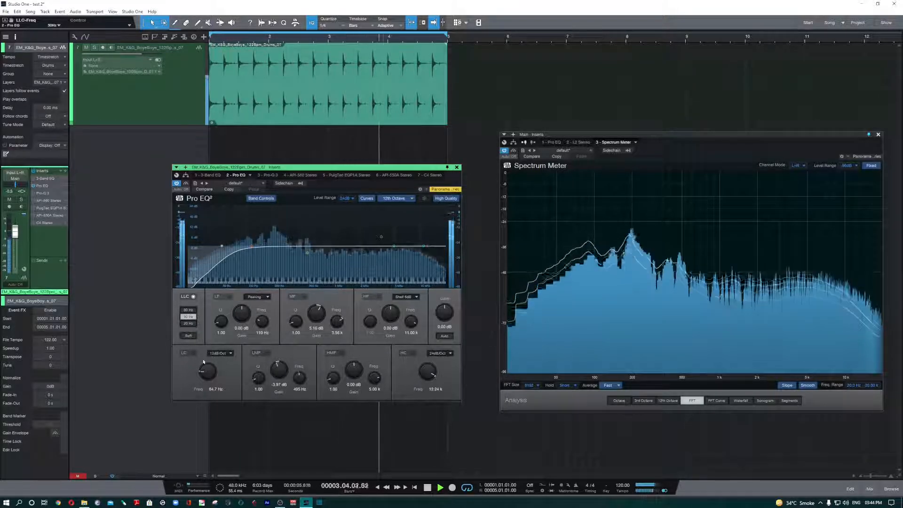
click(188, 309)
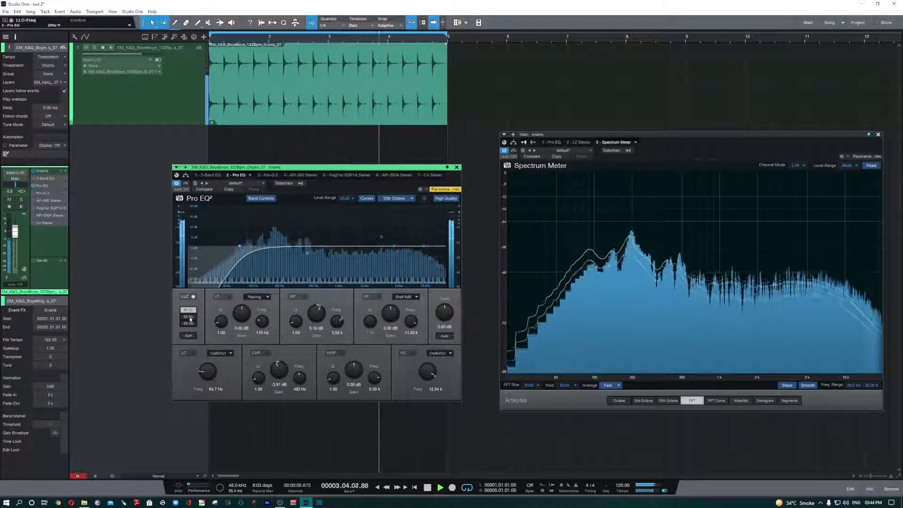
click(190, 319)
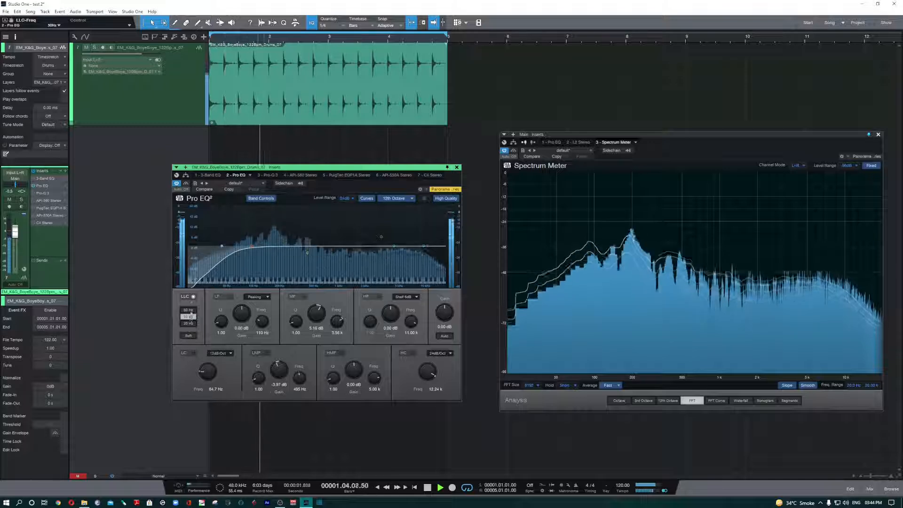
click(191, 297)
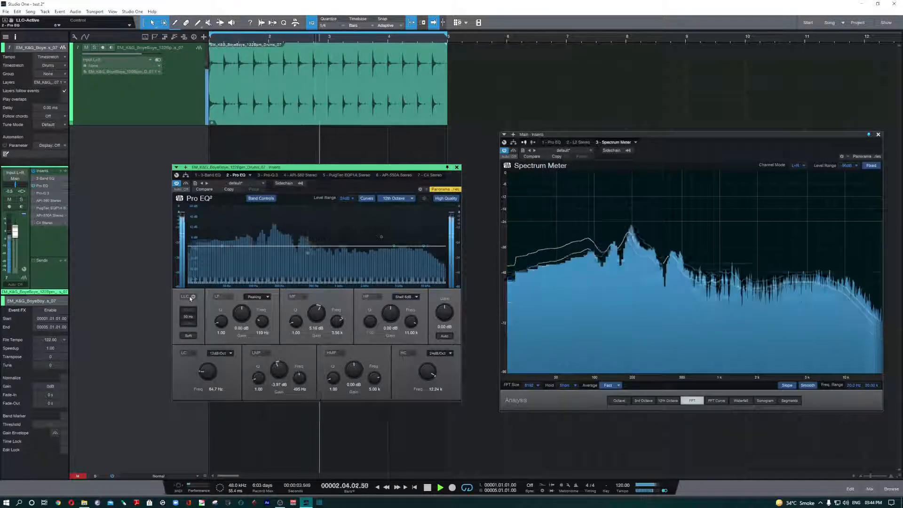
- Enable the LLC low cut, stop playback, and set the filter to 80 Hz with the Soft slope
click(191, 297)
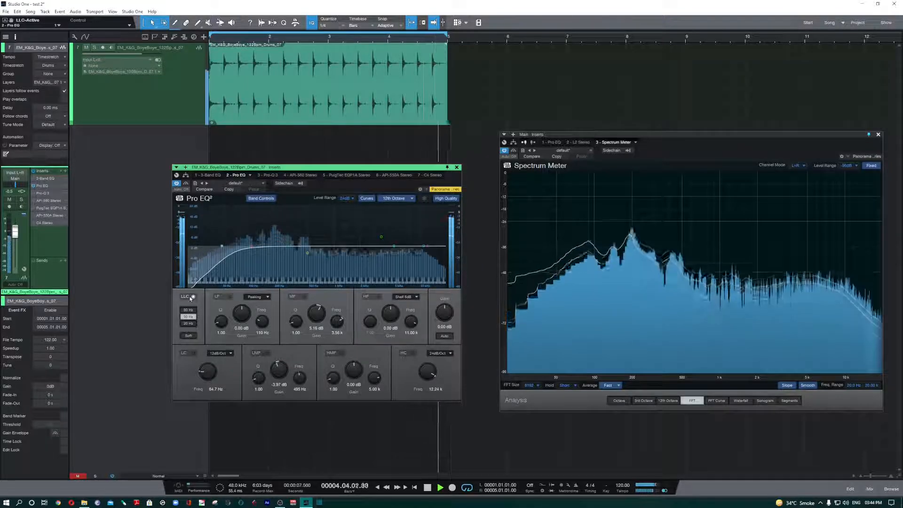
key(space)
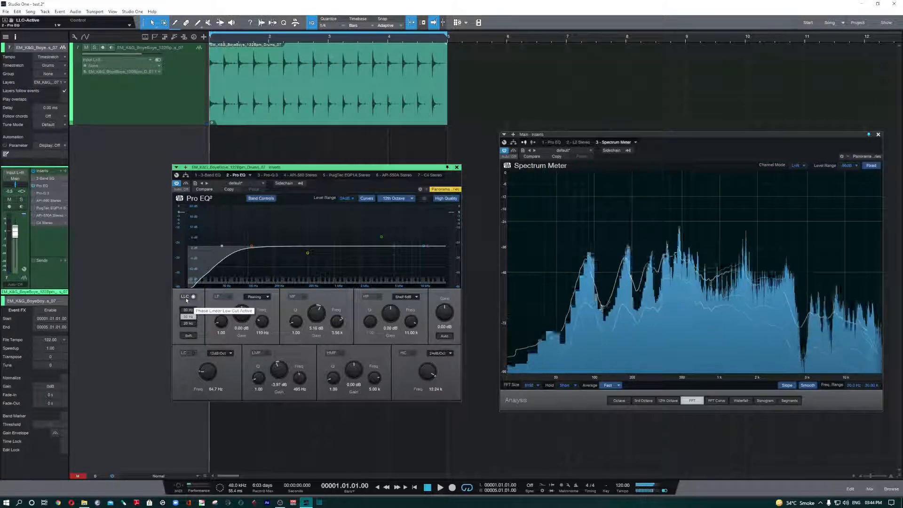
click(189, 310)
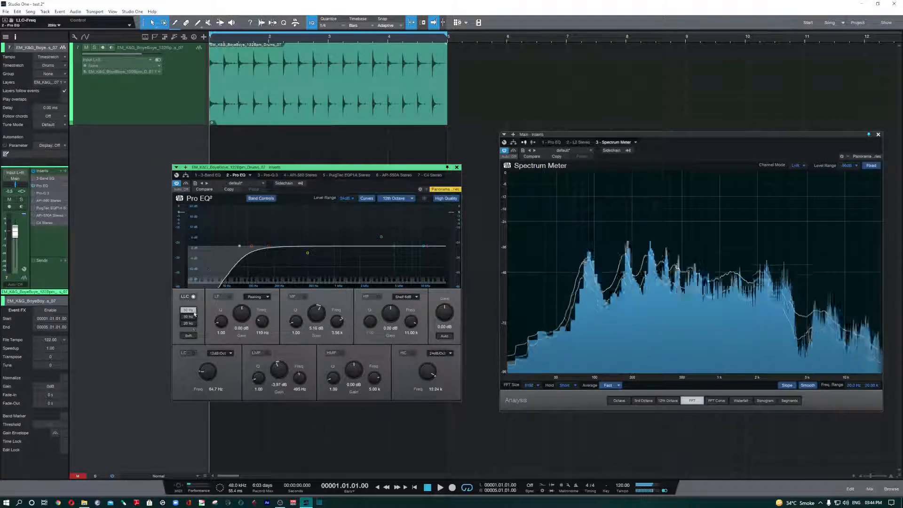
click(192, 335)
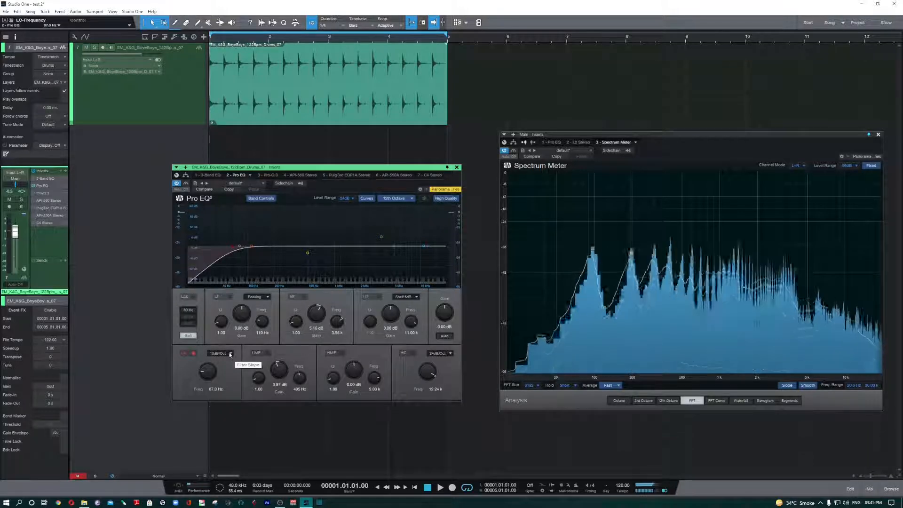
- Compare the LC filter's slopes by switching it to 48, 36 and 24 dB/Oct in turn
click(229, 354)
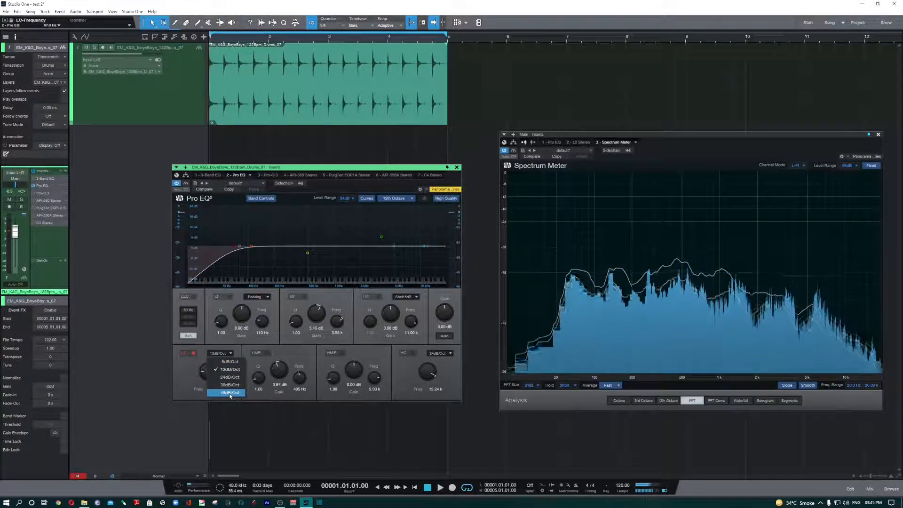
click(230, 393)
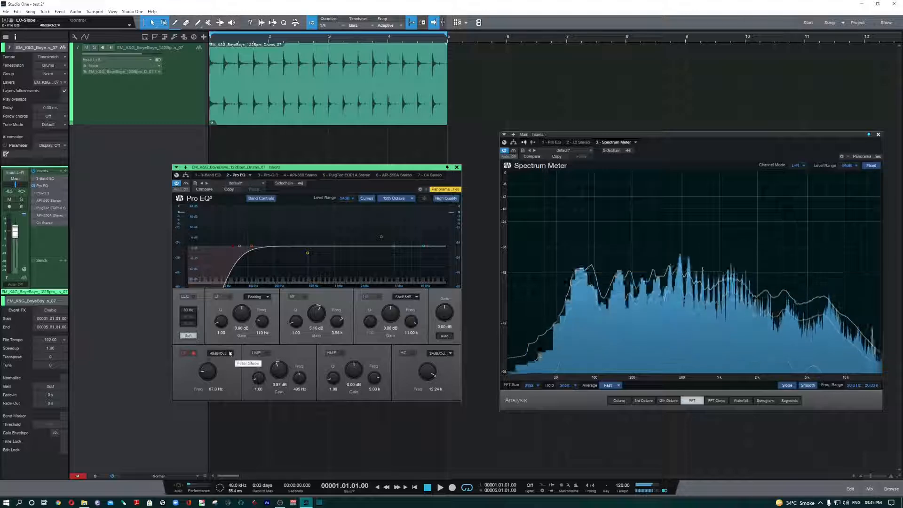
click(230, 353)
click(232, 387)
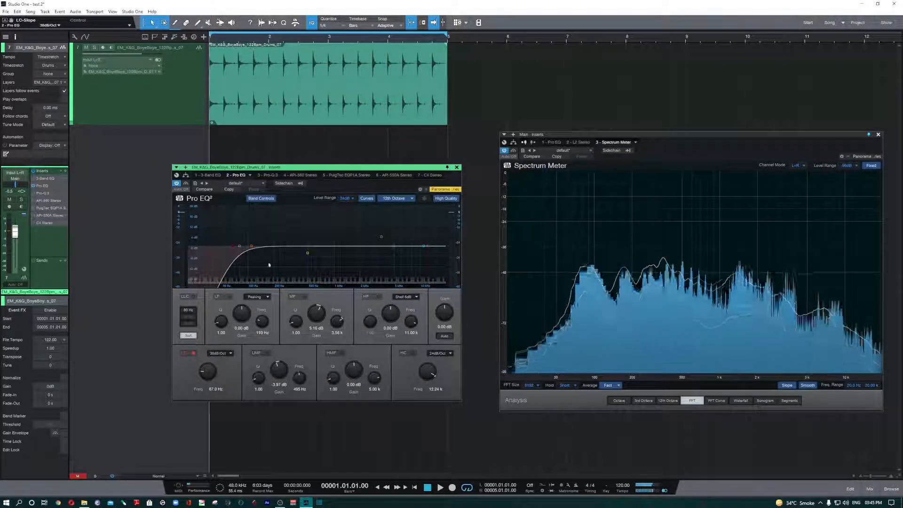
click(224, 356)
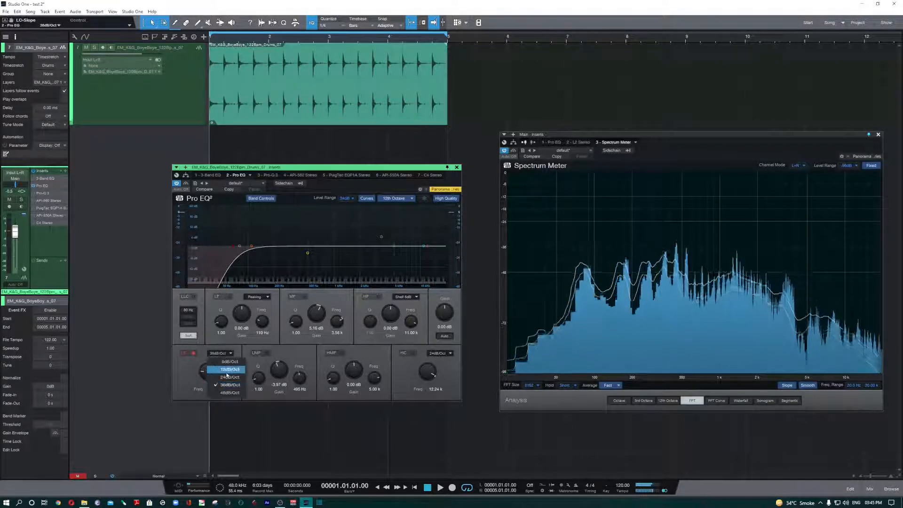
click(227, 380)
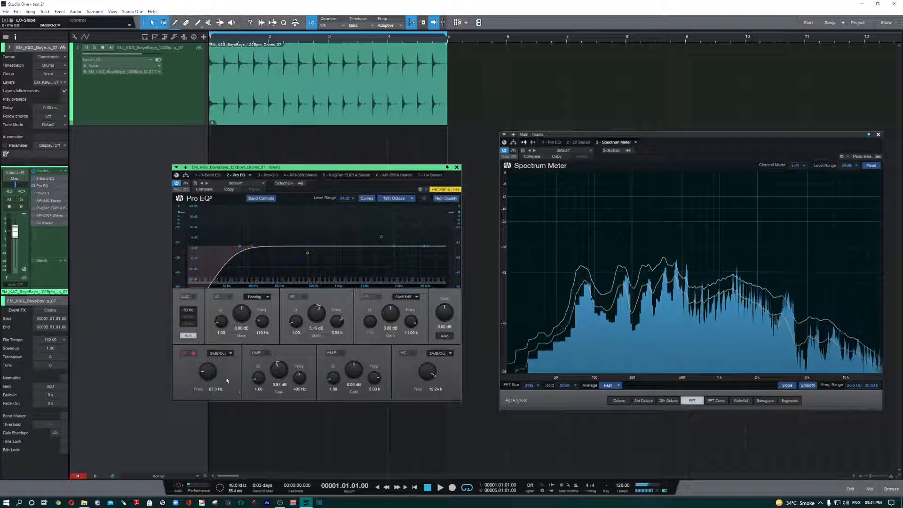
- Try the LC filter at 12 and 6 dB/Oct, raise its cutoff to about 159 Hz, and disable it
click(220, 353)
click(223, 370)
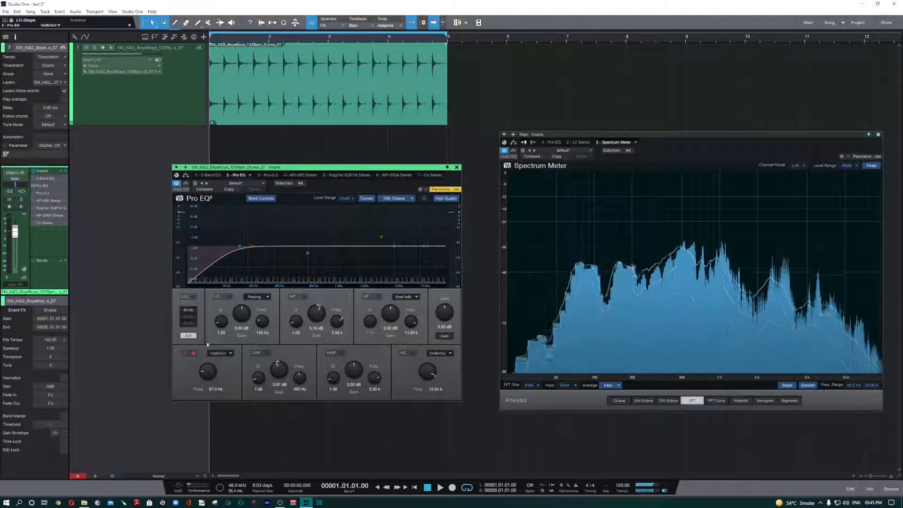
click(222, 354)
click(226, 363)
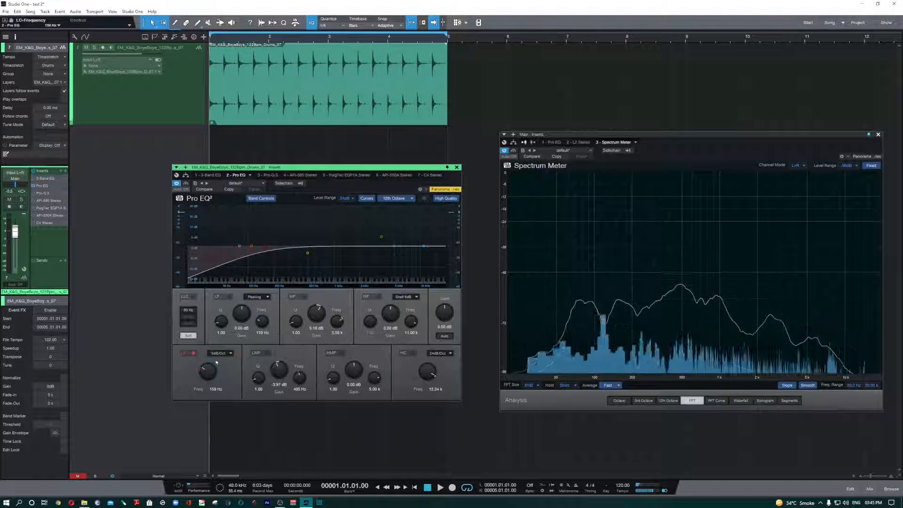
click(229, 353)
click(227, 361)
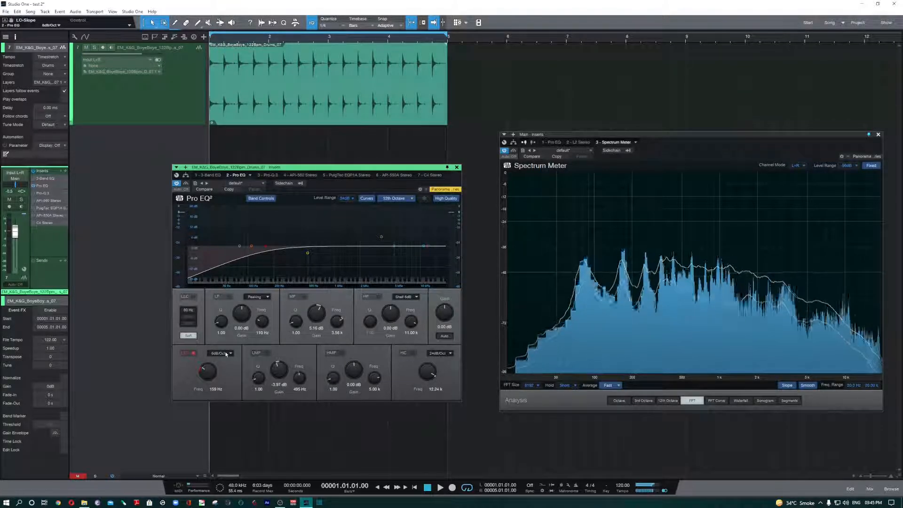
click(193, 353)
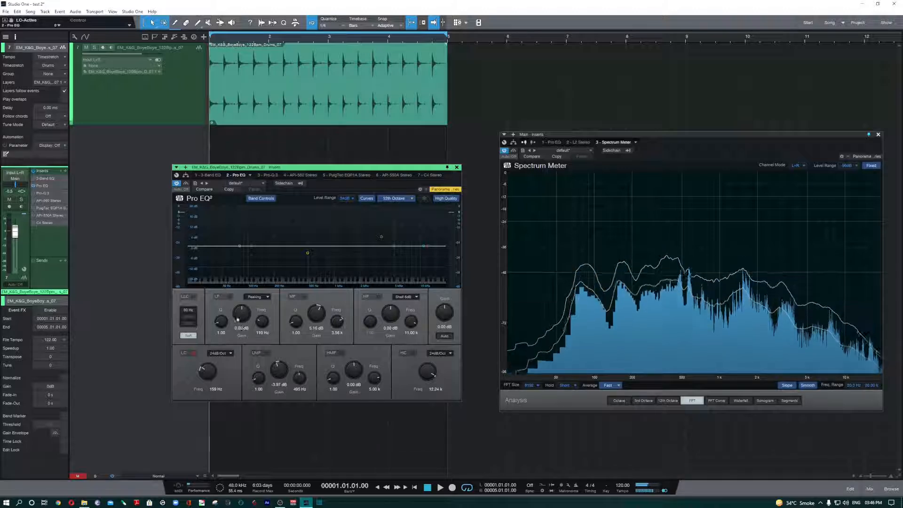
- Activate the LF peaking band with a boost of about 9 dB and sweep its frequency around 140 Hz
drag(239, 319, 243, 301)
drag(262, 318, 262, 329)
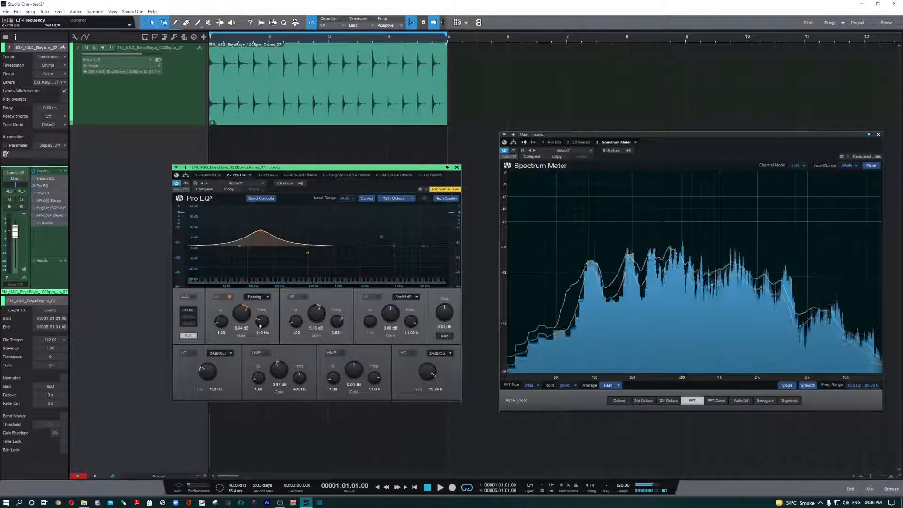
mouse_move(257, 325)
mouse_down()
mouse_move(261, 315)
mouse_move(246, 313)
mouse_move(245, 299)
mouse_move(249, 340)
mouse_up()
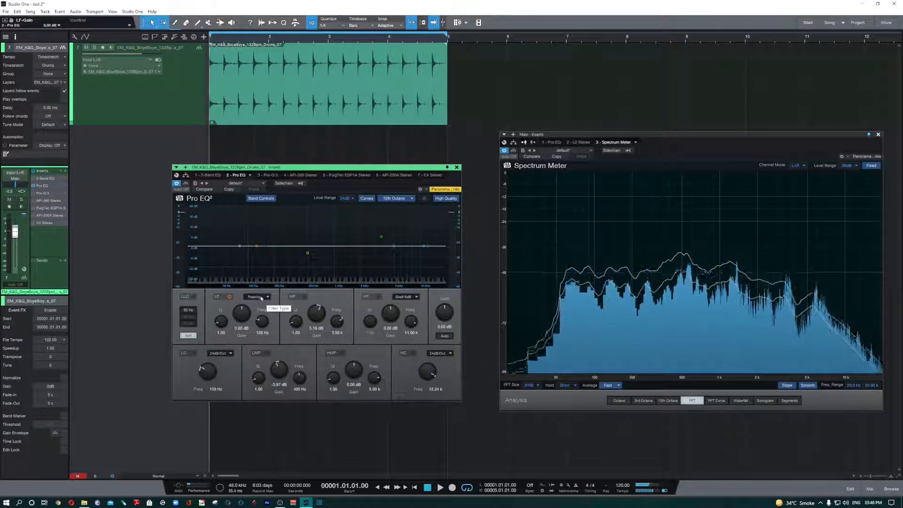
- Boost the LF band about 13.4 dB, narrow its Q, and shift its frequency to about 145 Hz
drag(243, 320, 243, 297)
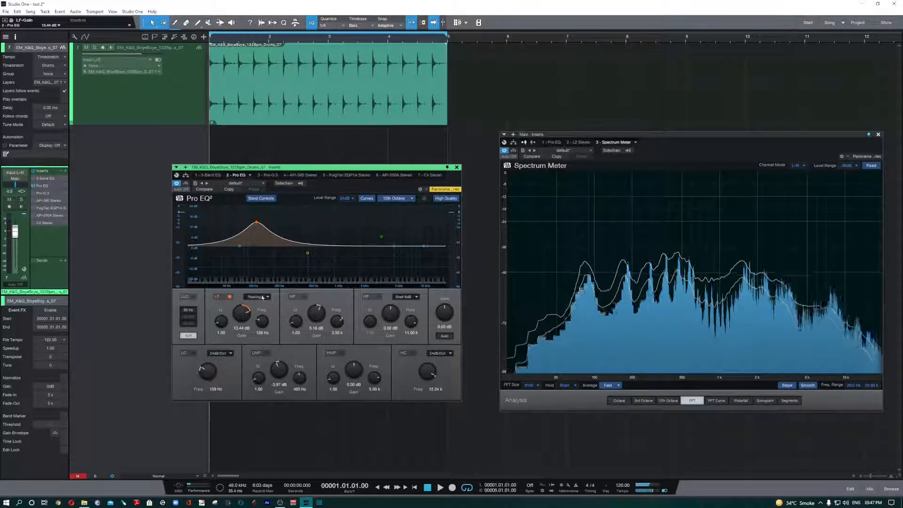
drag(220, 322, 238, 349)
drag(238, 349, 261, 319)
- Switch the LF band to Shelf 6dB and move its node to about 10.5 dB at 179 Hz
click(257, 296)
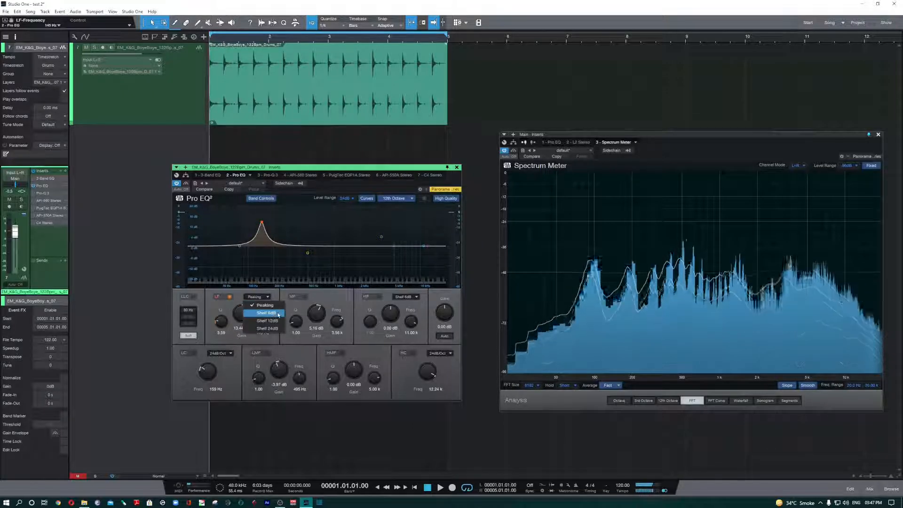
click(279, 313)
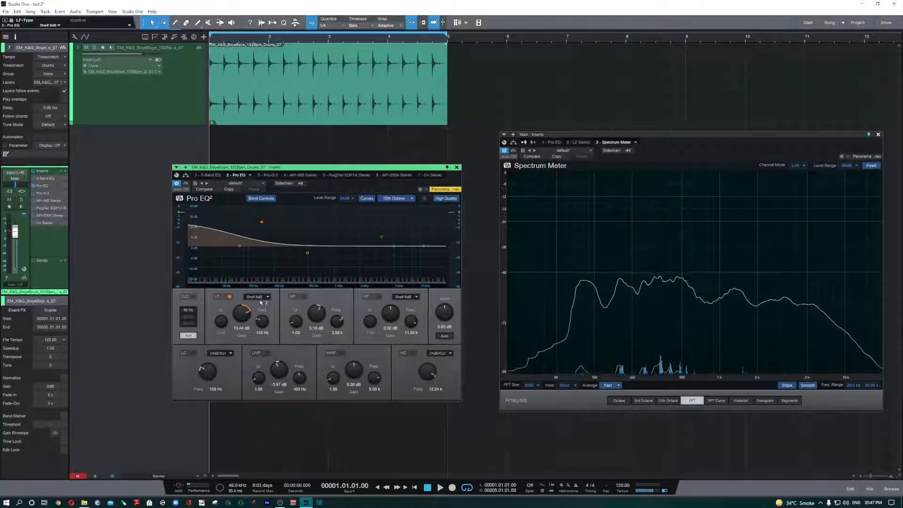
drag(262, 222, 289, 250)
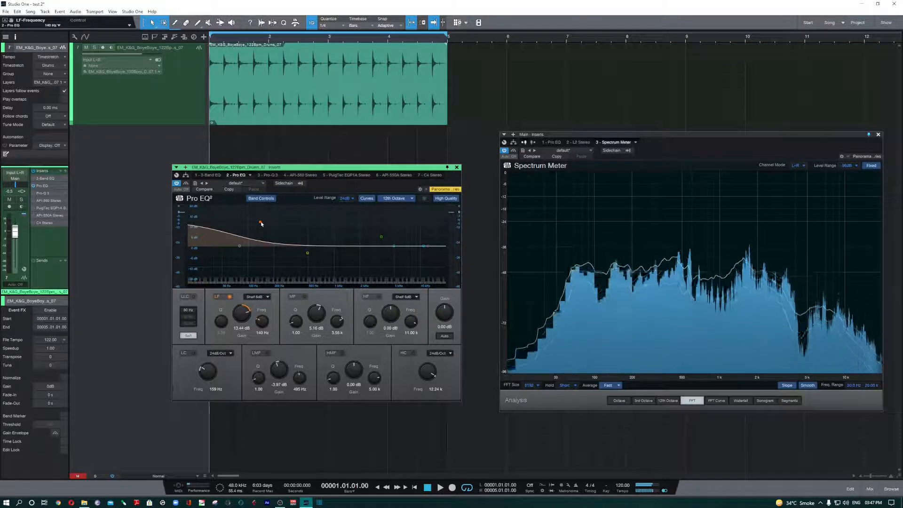
drag(263, 229, 270, 227)
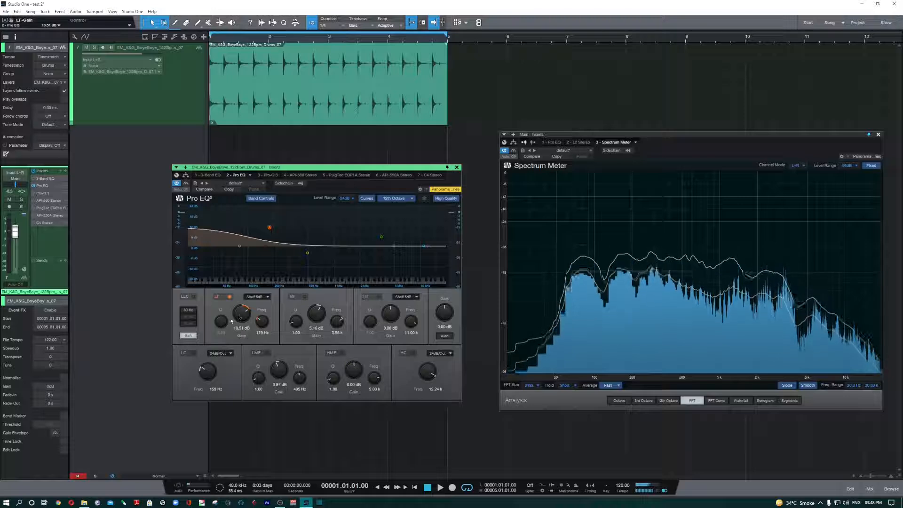
- Change the LF band to Shelf 12dB and examine its curve around the band's node
click(258, 297)
click(256, 310)
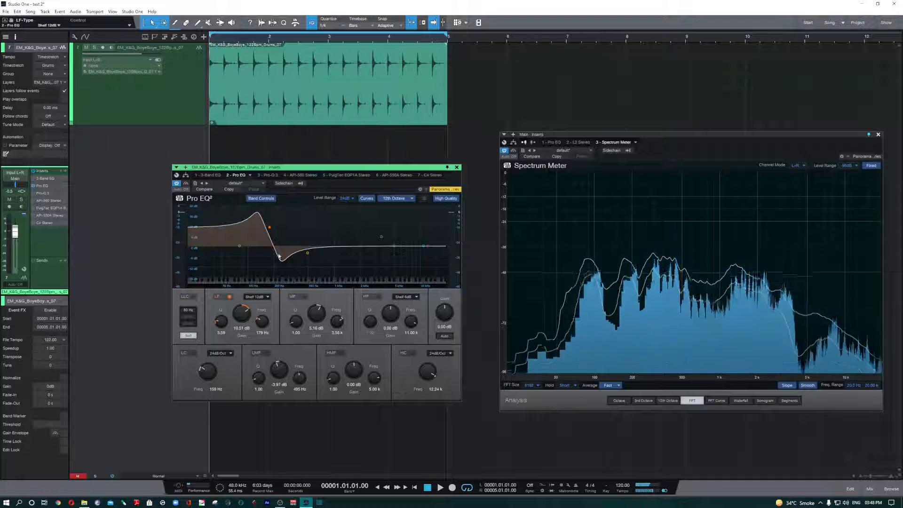
click(269, 228)
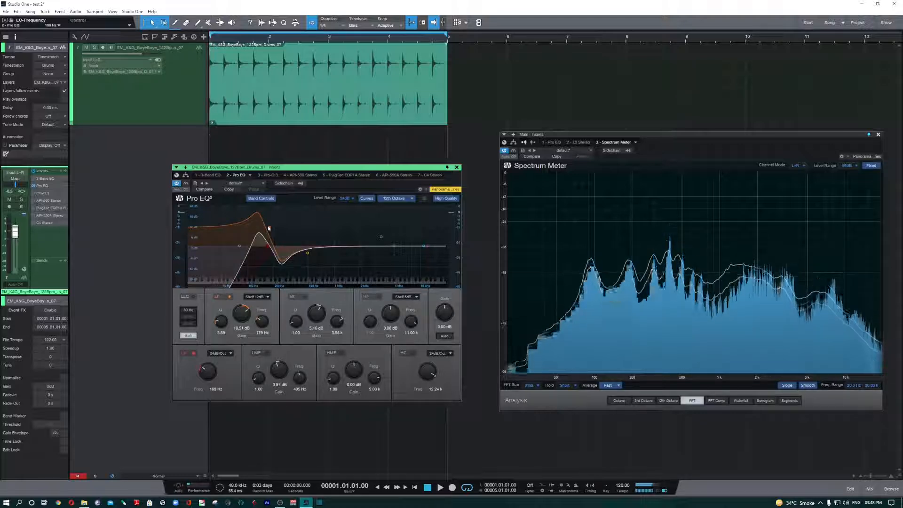
click(269, 228)
click(268, 228)
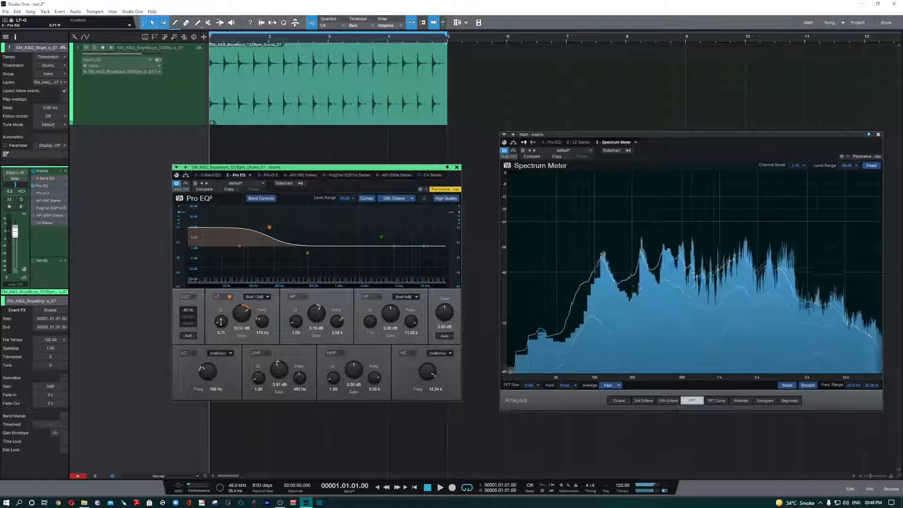
- Raise the LF shelf's Q to about 1.74, move it to about 172 Hz, and try the Shelf 24dB type
drag(220, 325, 220, 321)
drag(266, 230, 270, 233)
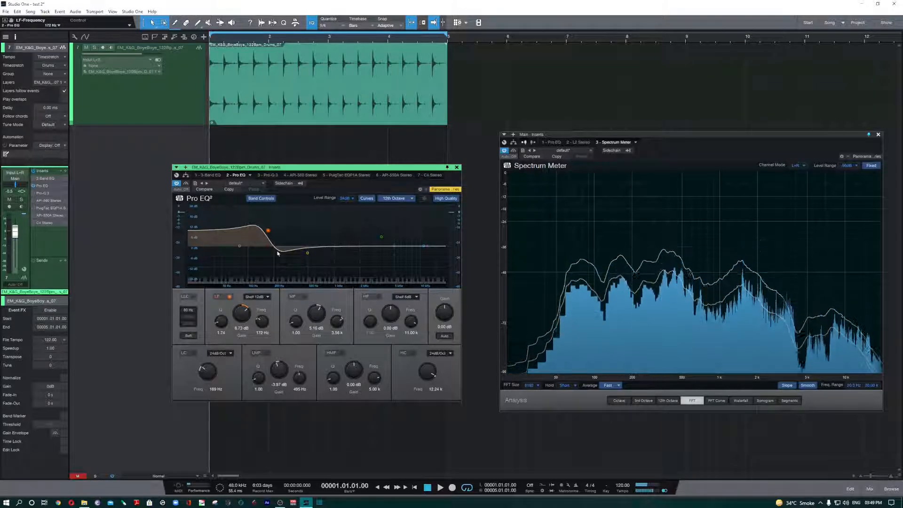
drag(268, 231, 269, 237)
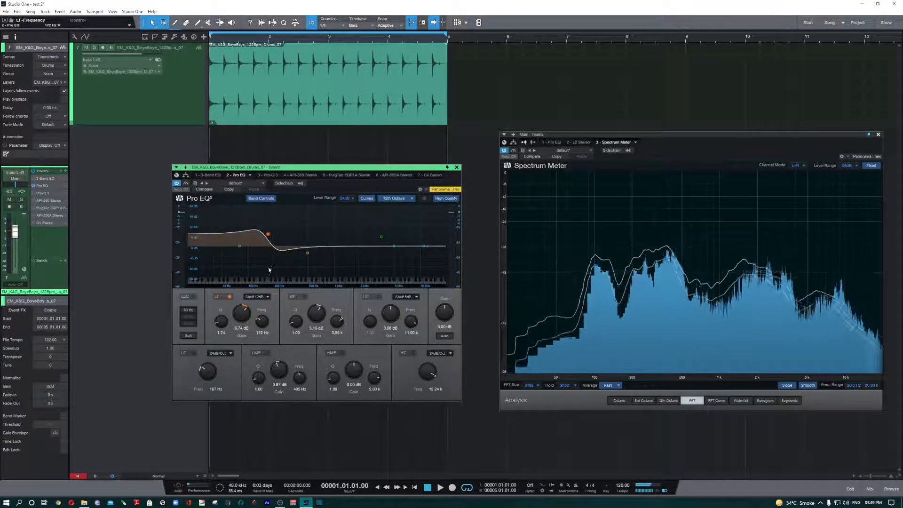
drag(270, 270, 266, 263)
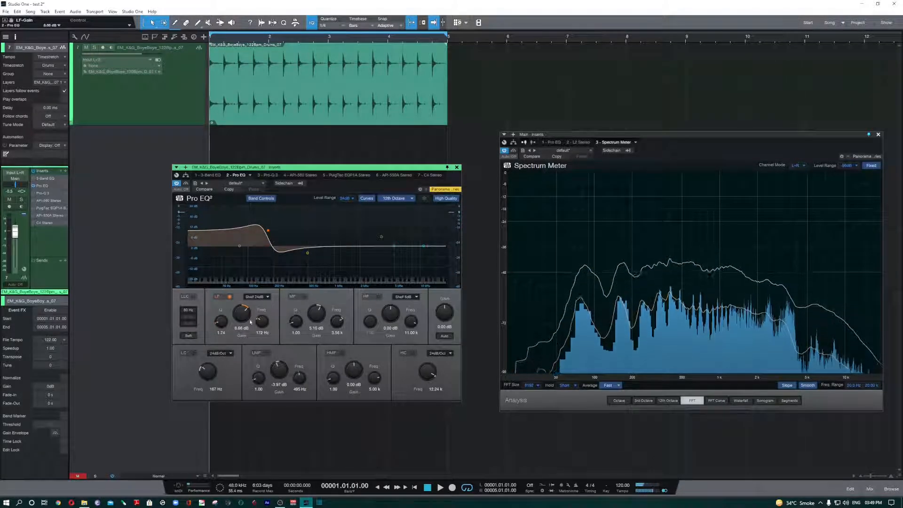
- Return the LF band to Peaking, move it to 200 Hz, and set its gain to 6 dB
click(266, 297)
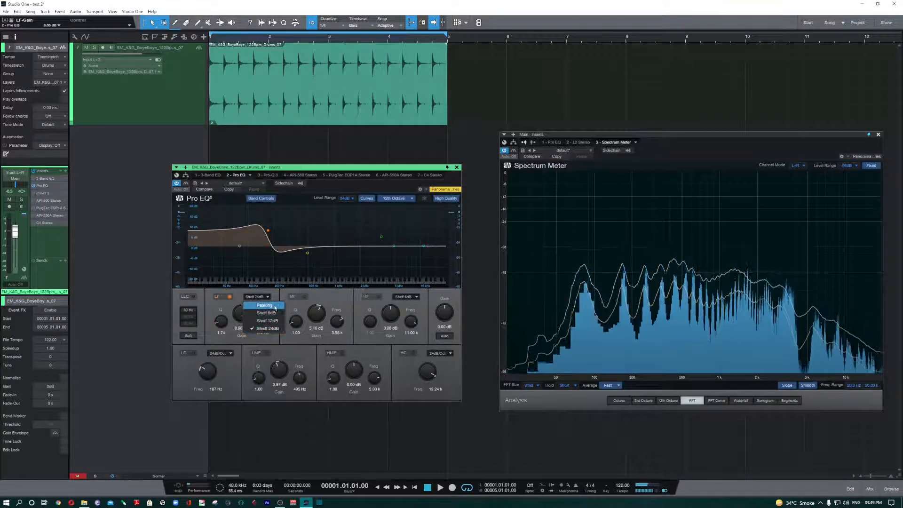
click(275, 308)
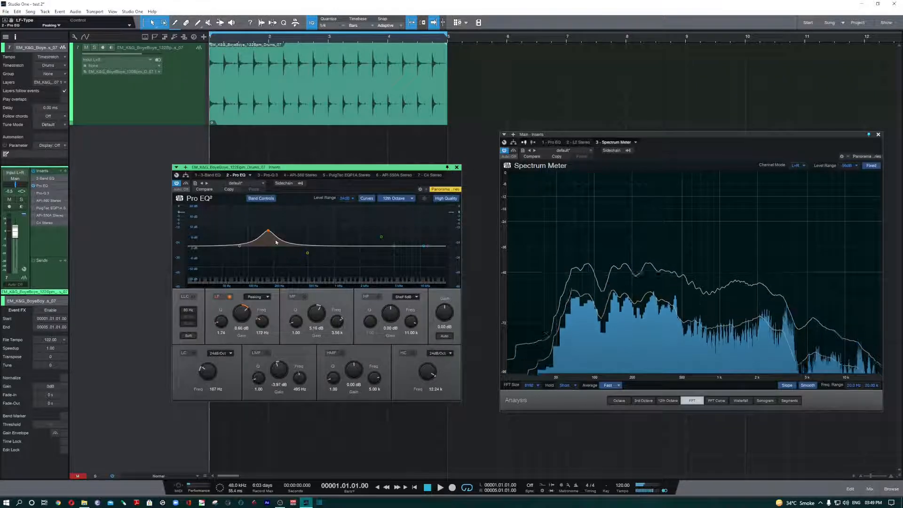
drag(268, 230, 271, 231)
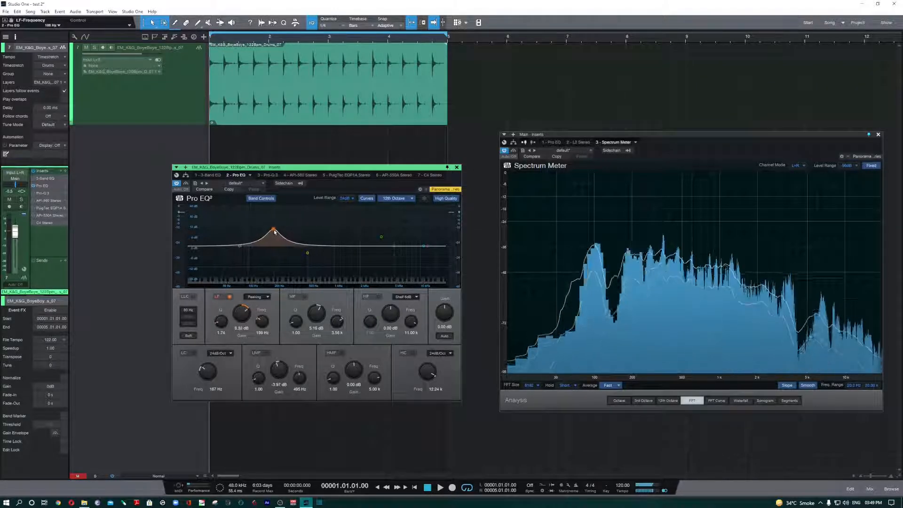
double_click(241, 328)
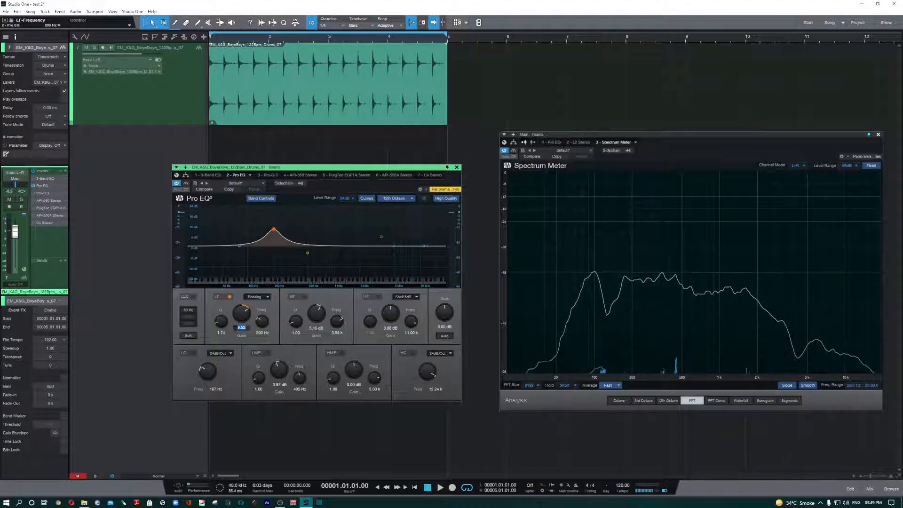
text(6)
key(Return)
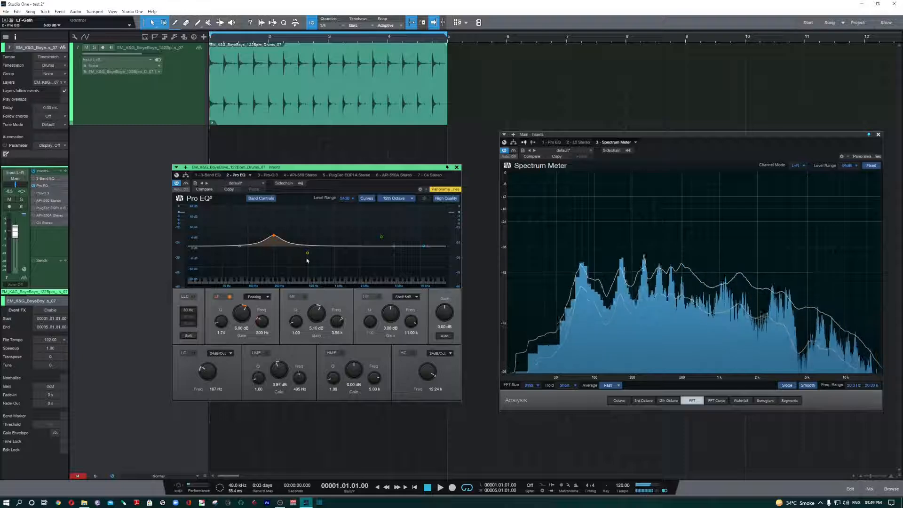
- Play the drum loop and compare the sound with the LF band switched off and on
key(space)
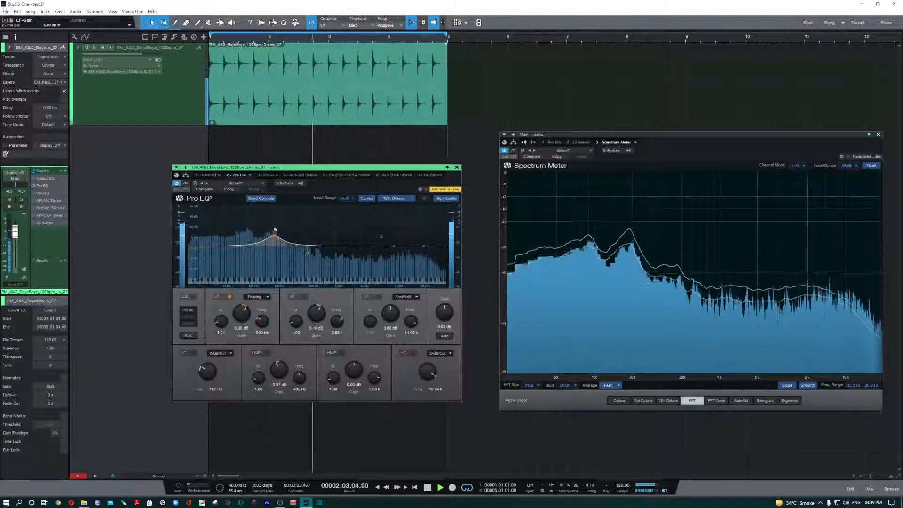
key(space)
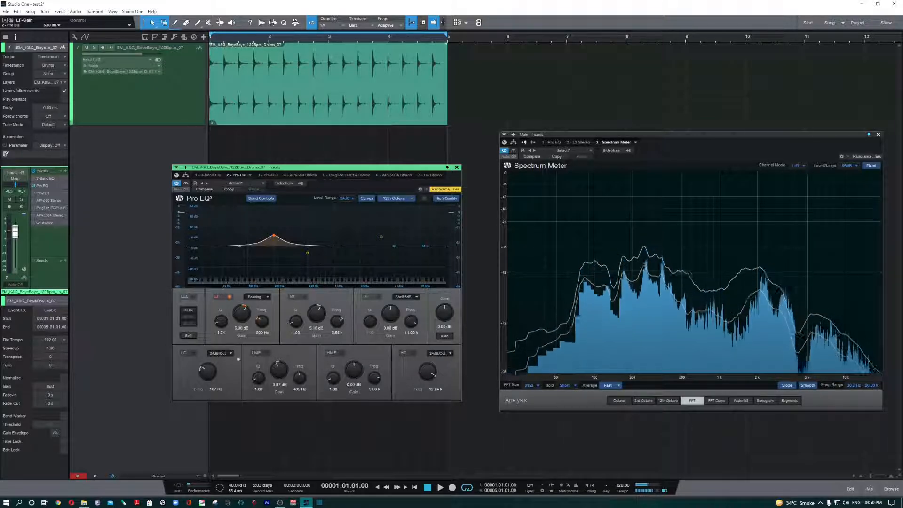
key(space)
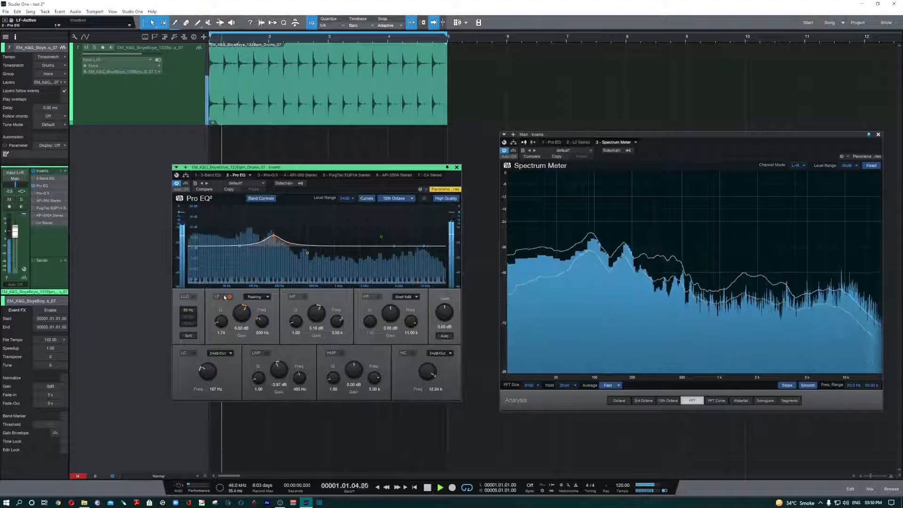
click(228, 296)
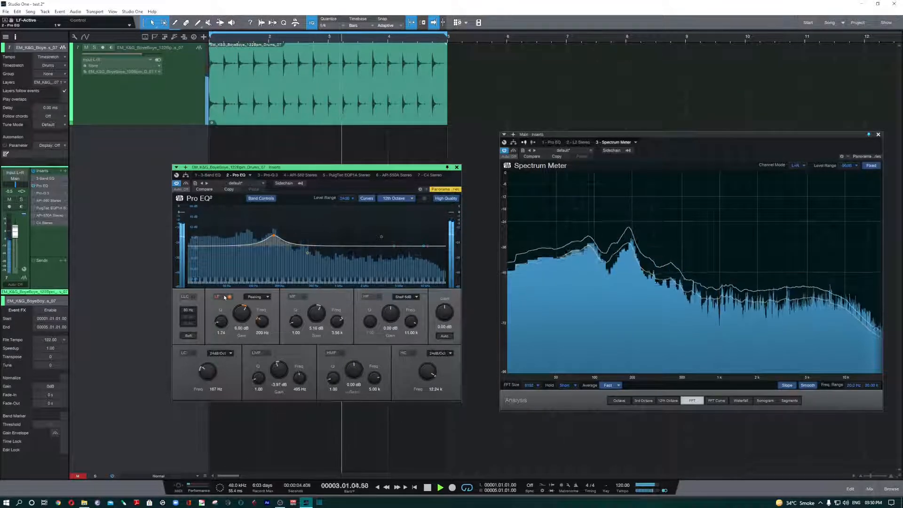
- Lower the LF band's gain to 5 dB, change its type to Shelf 6dB, and play the drum loop
key(space)
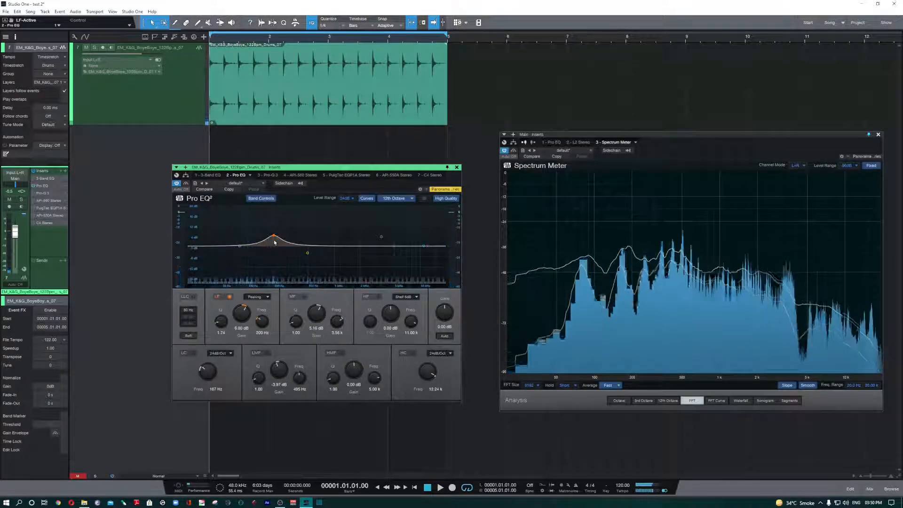
drag(238, 321, 238, 325)
click(256, 297)
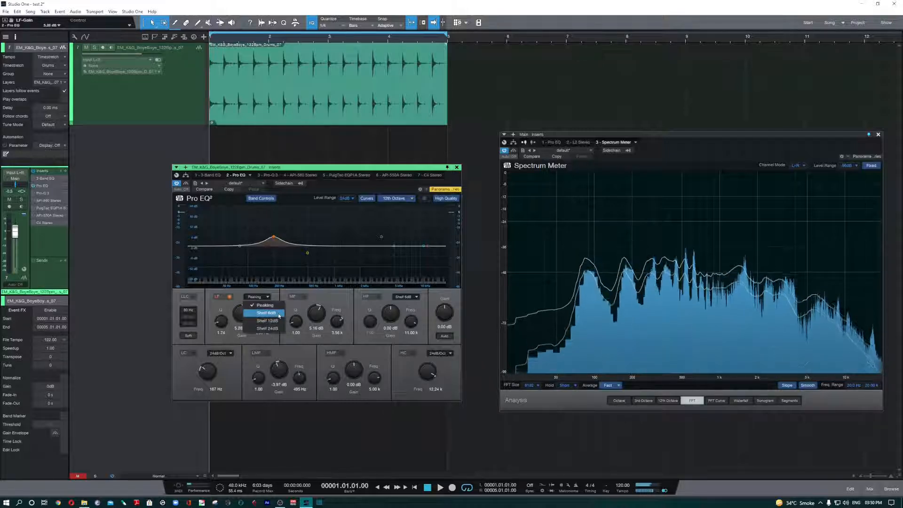
click(266, 314)
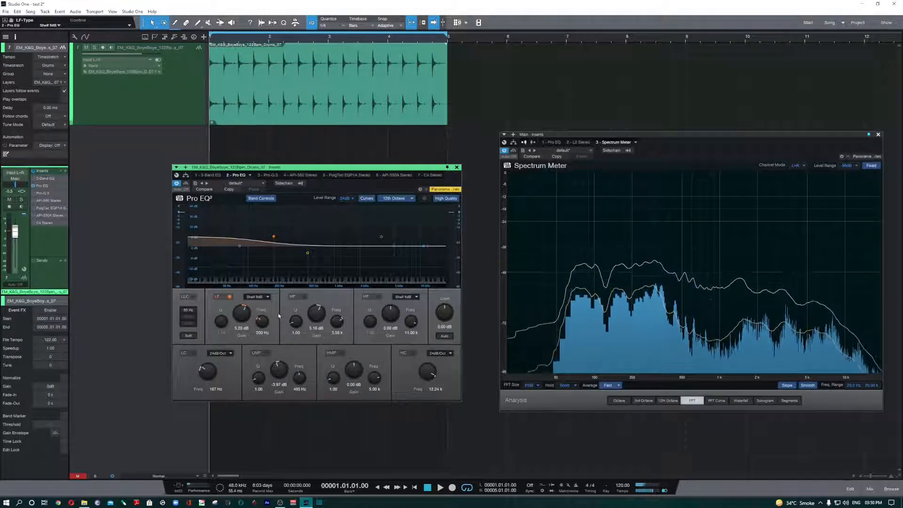
key(space)
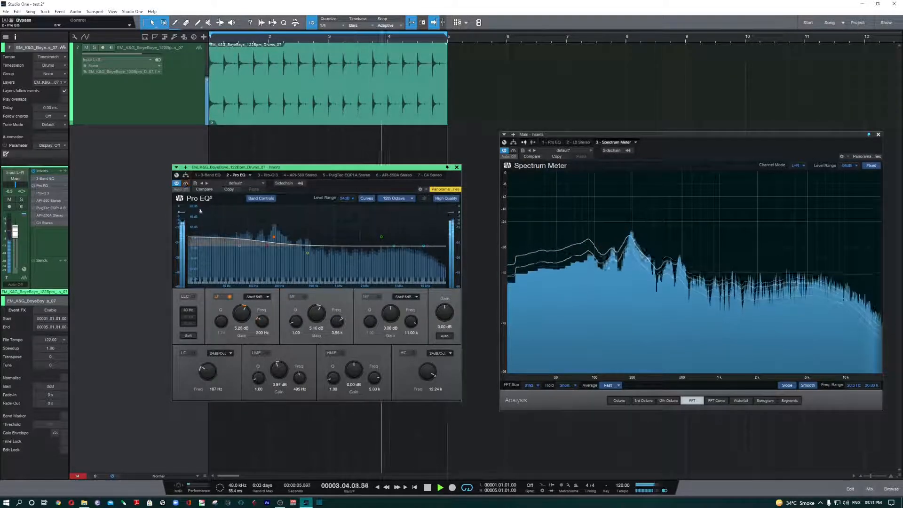
key(space)
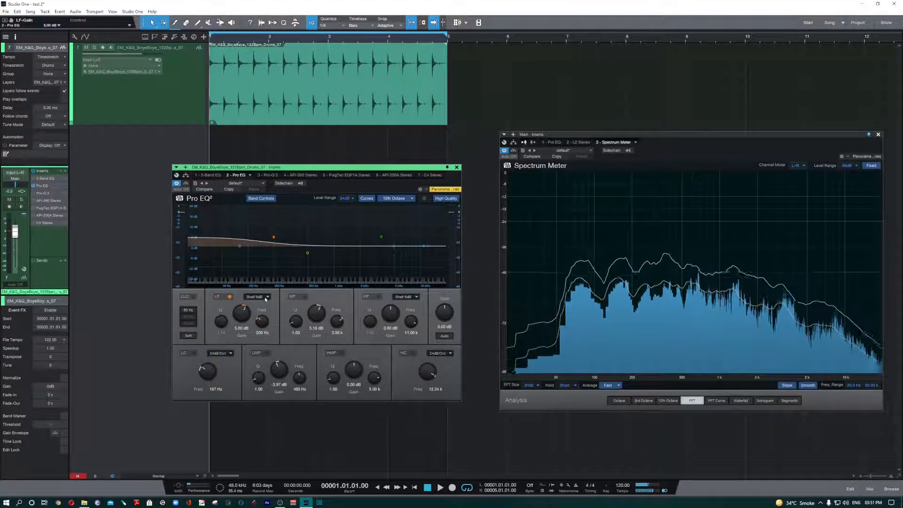
- Switch the LF band to Peaking and back to Shelf 6dB, playing the loop with each type to compare them
click(266, 297)
click(263, 303)
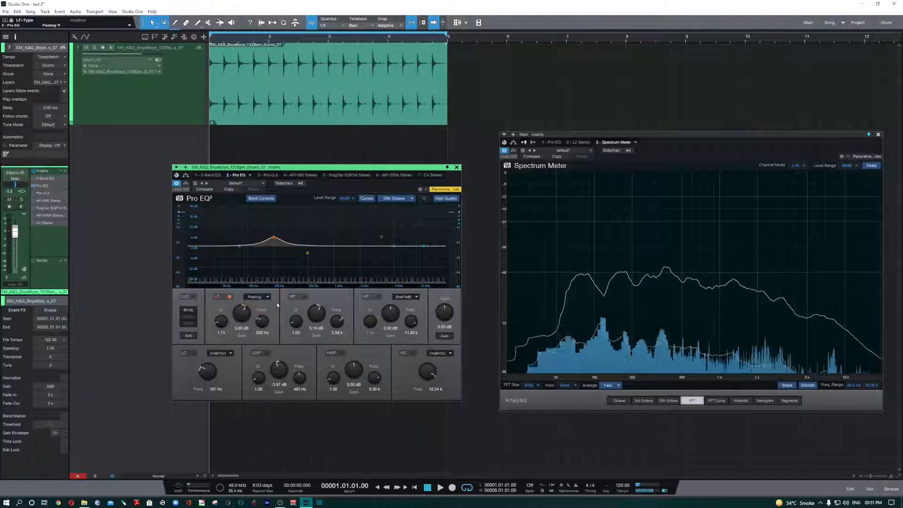
key(space)
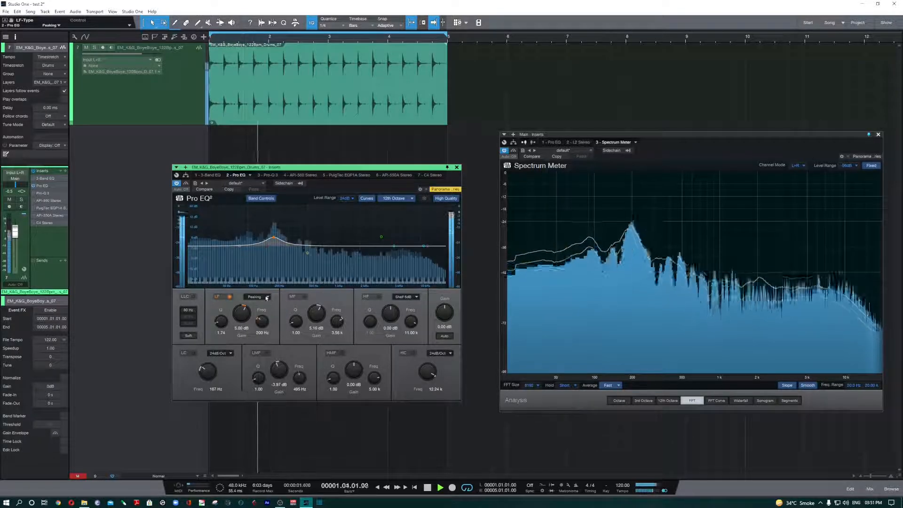
key(space)
click(257, 296)
click(266, 313)
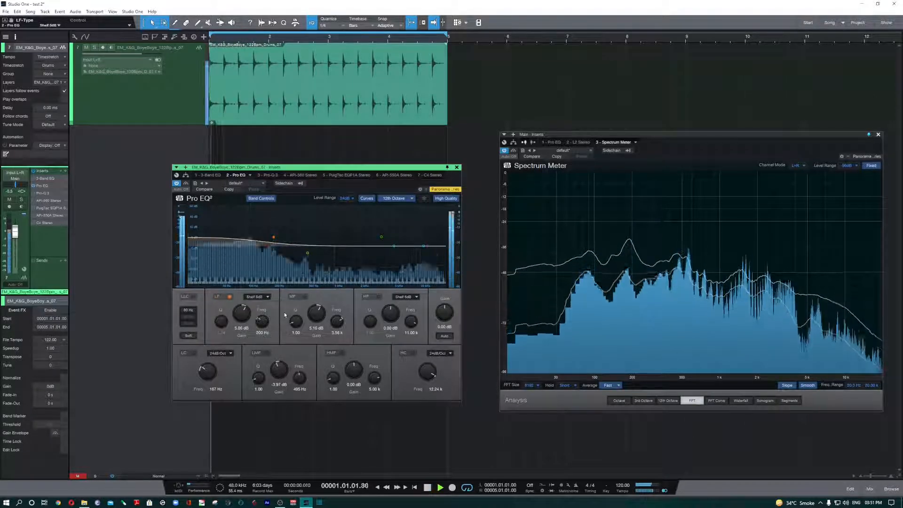
key(space)
key(space)
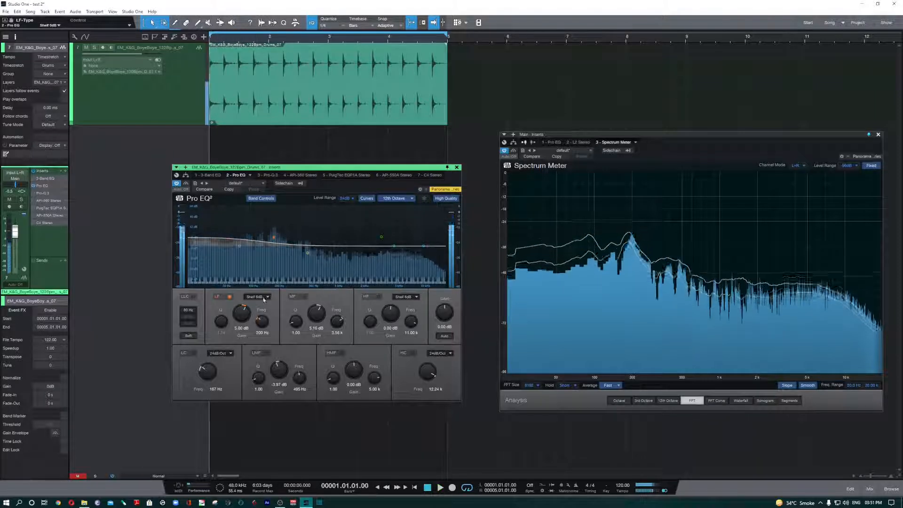
- Change the LF band to Shelf 12dB and lower its Q to about 1.48 while the loop plays
click(265, 297)
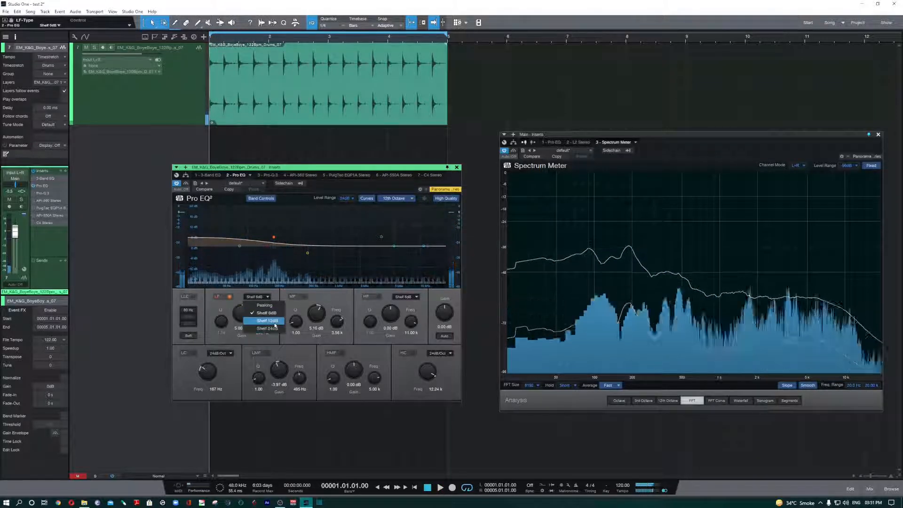
click(273, 321)
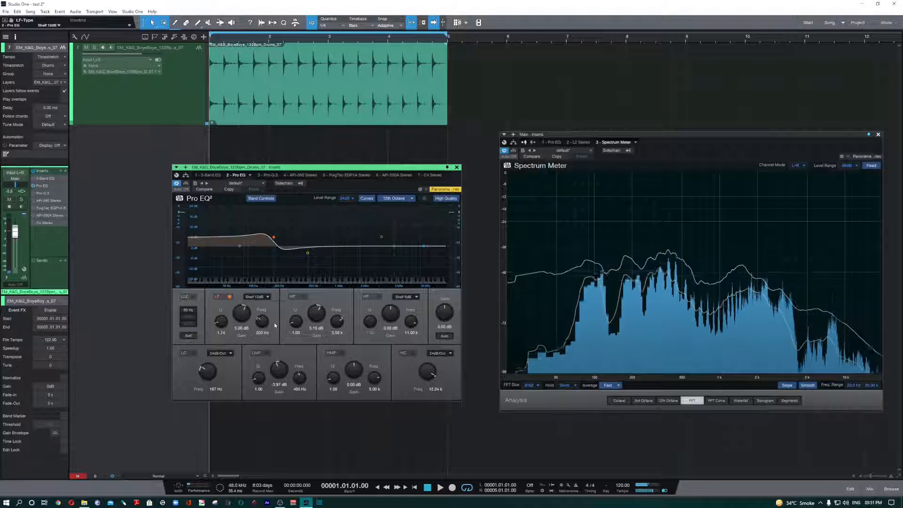
key(space)
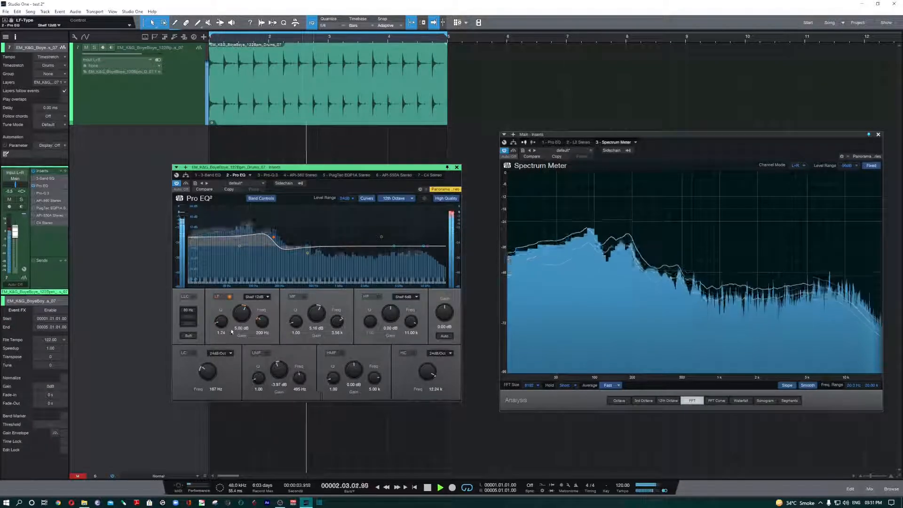
mouse_move(223, 323)
mouse_down()
mouse_move(222, 312)
mouse_move(235, 326)
mouse_move(224, 327)
mouse_move(232, 346)
mouse_move(223, 324)
mouse_up()
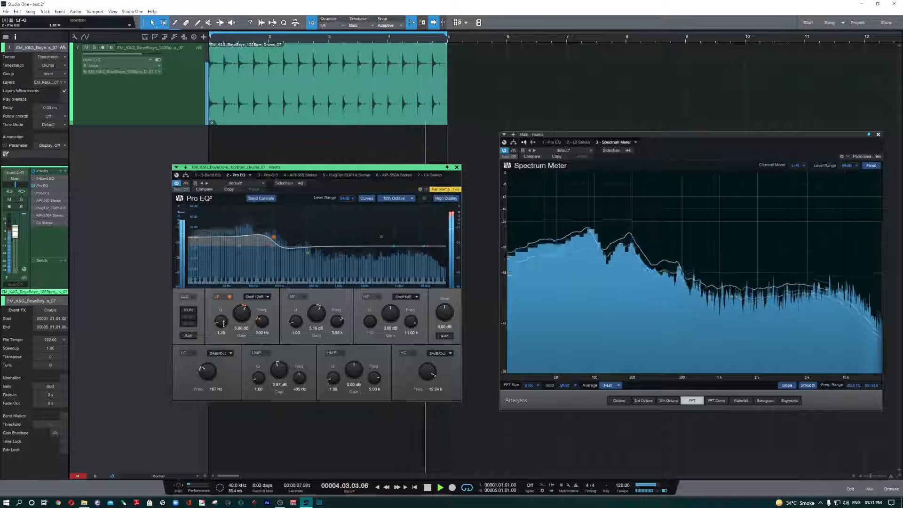
- Change the LF band to Shelf 24dB and play the loop to hear the steeper shelf
click(262, 298)
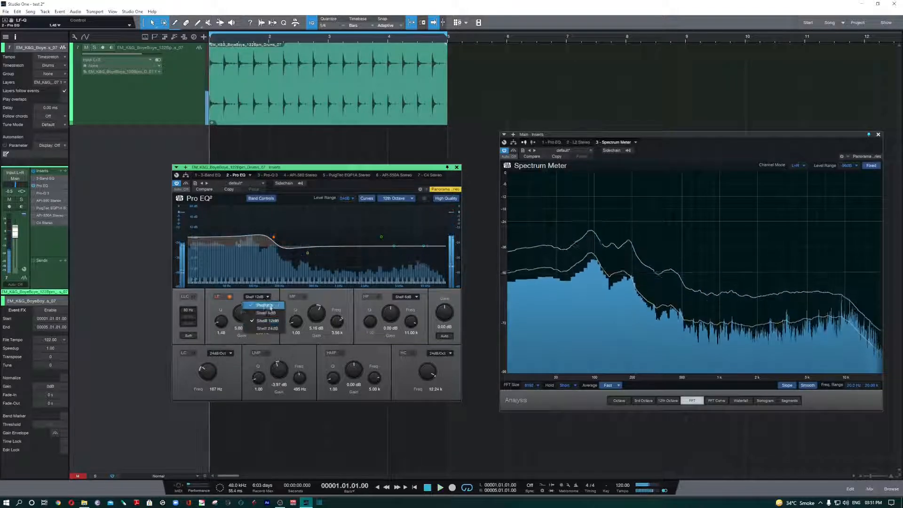
click(270, 328)
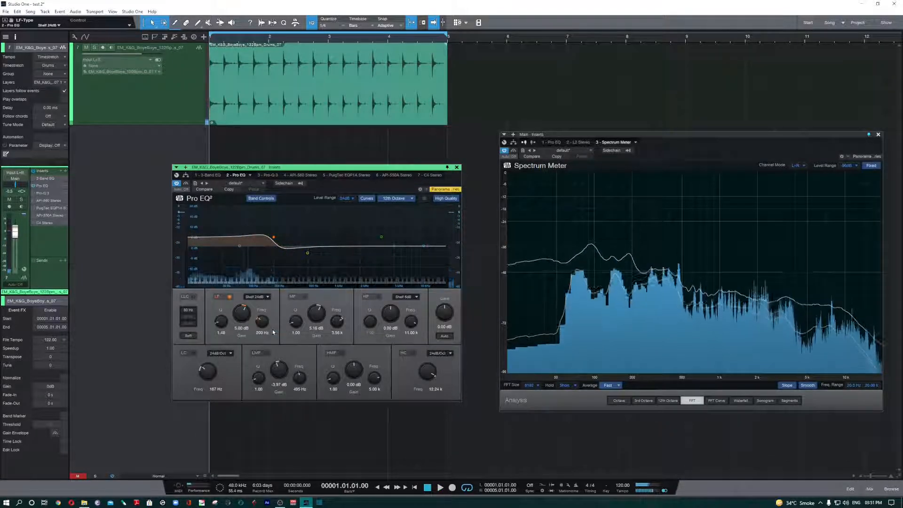
key(space)
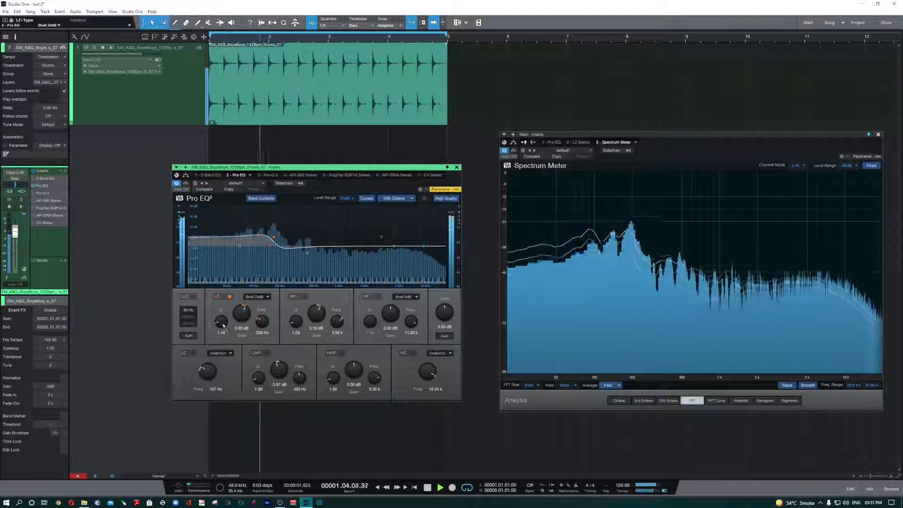
mouse_move(220, 320)
mouse_down()
mouse_move(221, 309)
mouse_move(221, 322)
mouse_up()
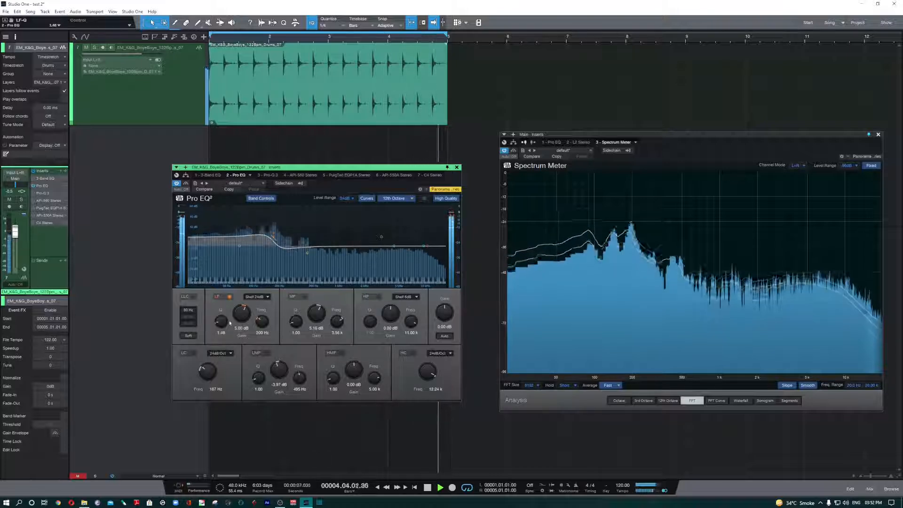
key(space)
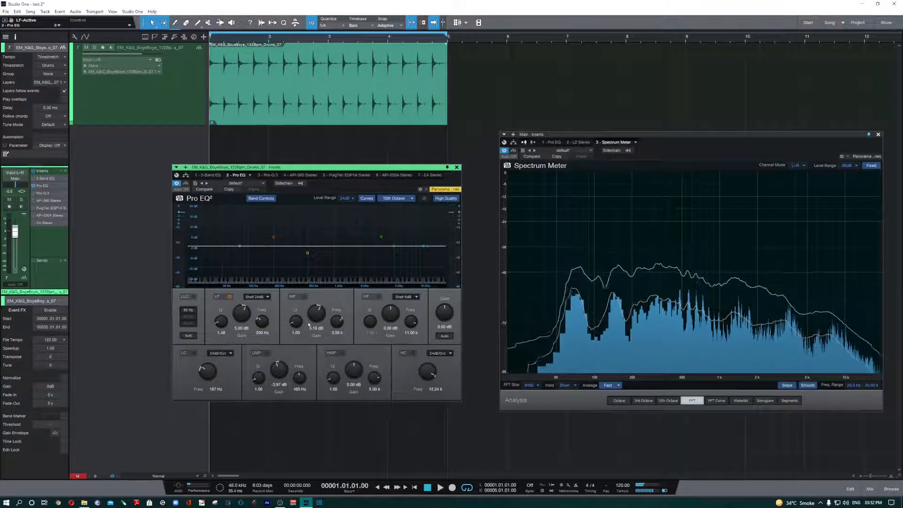
- Enable the MF band alone and move it to about 509 Hz with a gain of about 7.9 dB
click(293, 297)
drag(381, 236, 311, 234)
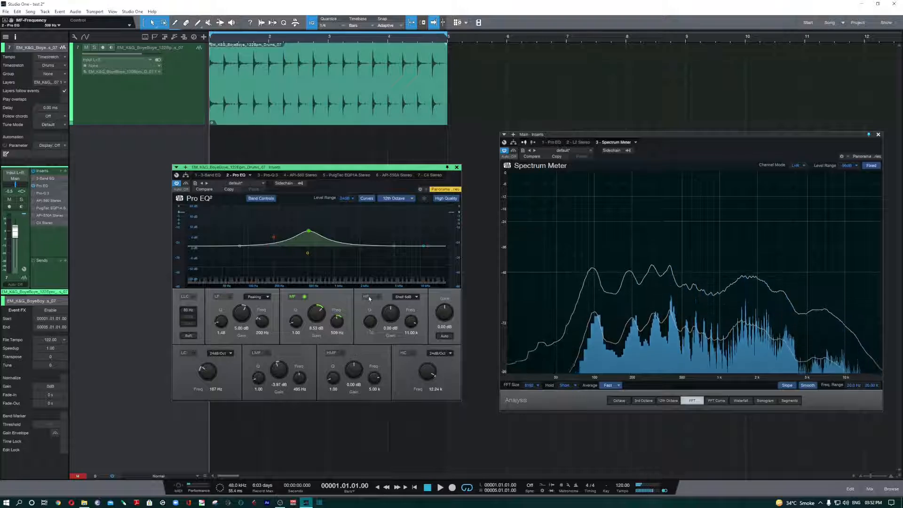
click(405, 297)
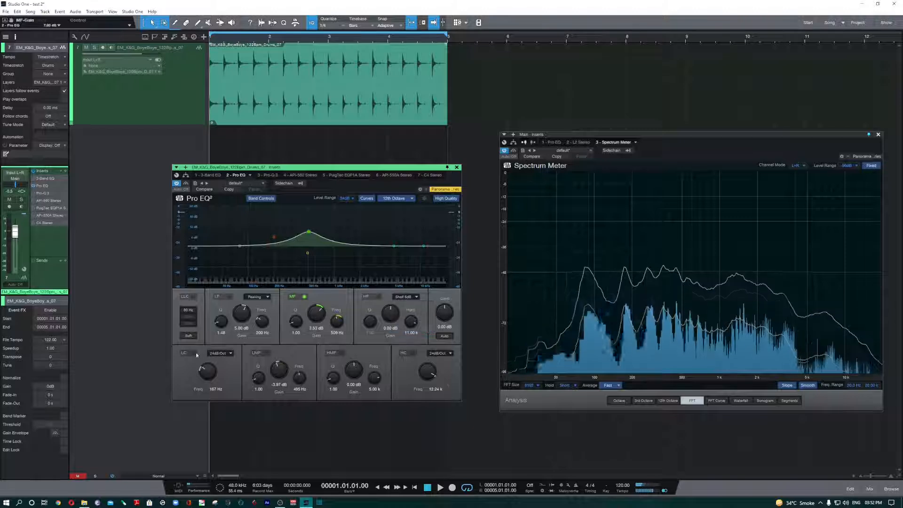
- Enable the low cut at 20 Hz and the high cut at about 13.58 kHz
click(193, 353)
drag(202, 371, 219, 409)
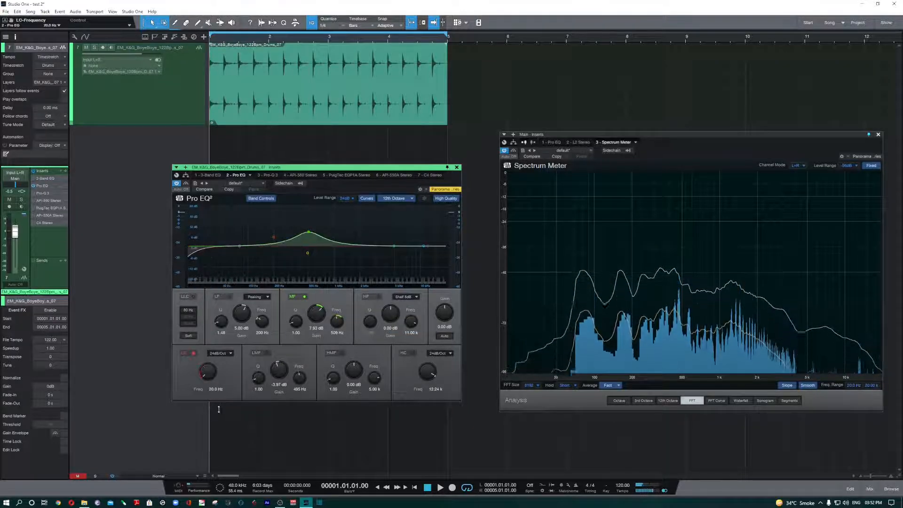
click(412, 356)
mouse_move(427, 371)
mouse_down()
mouse_move(433, 399)
mouse_move(434, 378)
mouse_up()
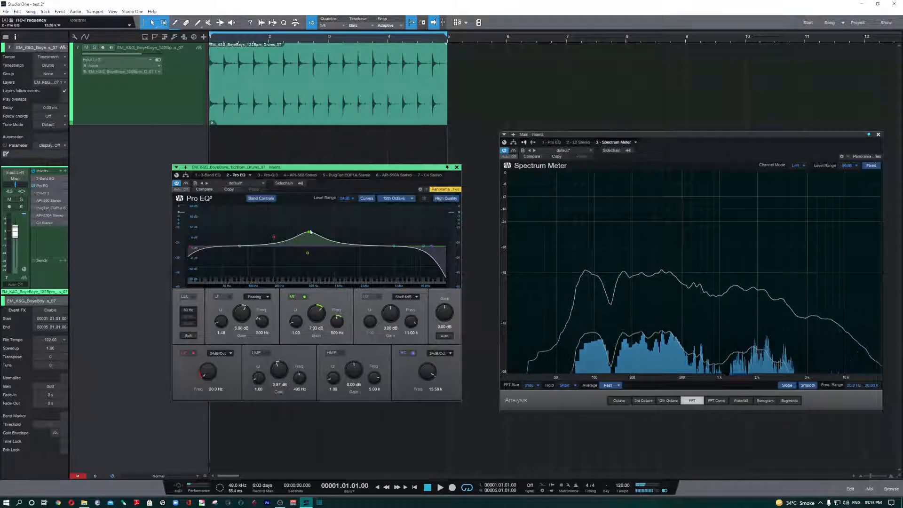
- Pull the MF band down to a cut of about -8.9 dB and play the drum loop
drag(308, 232, 310, 265)
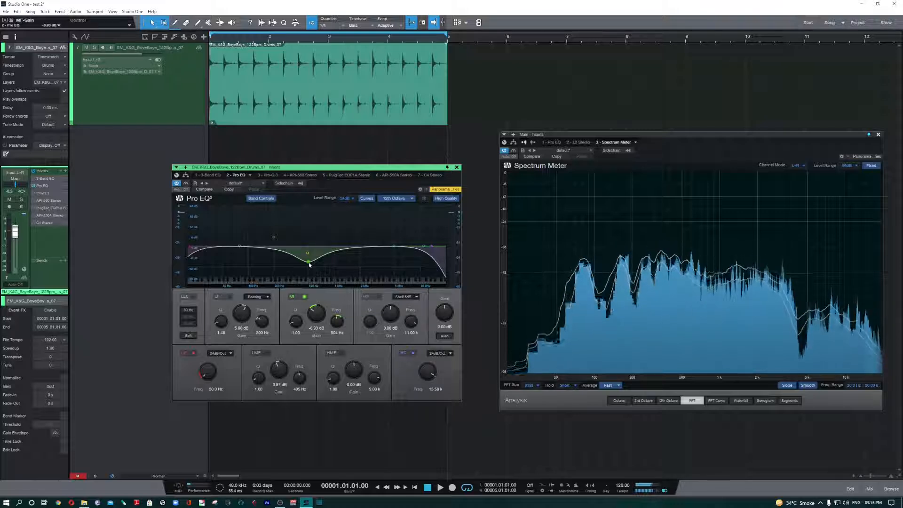
key(space)
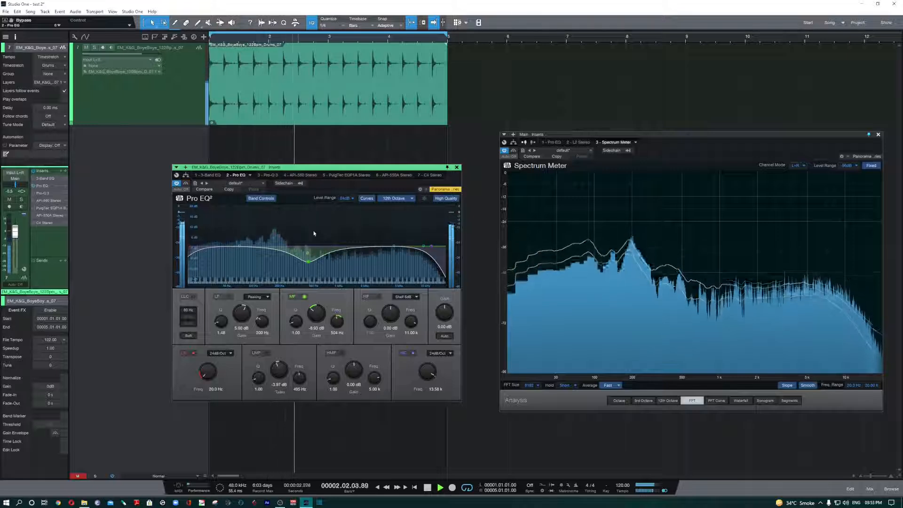
key(space)
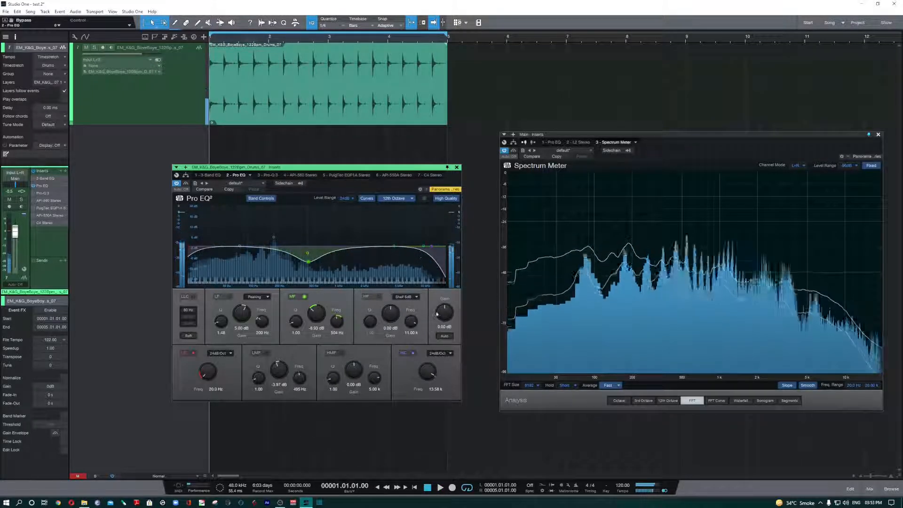
- Raise the EQ's global gain to about 2.9 dB and compare the playing loop with the EQ bypassed and active
drag(445, 314, 446, 305)
key(space)
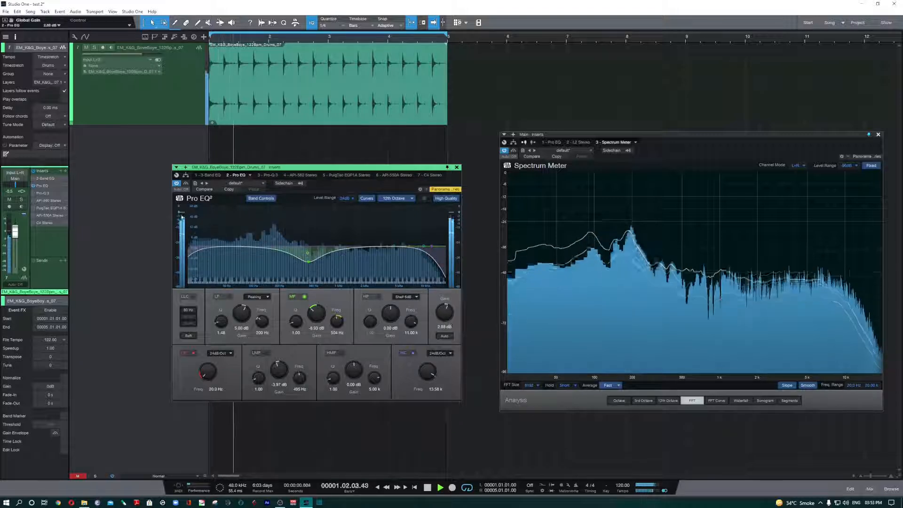
click(186, 183)
click(185, 183)
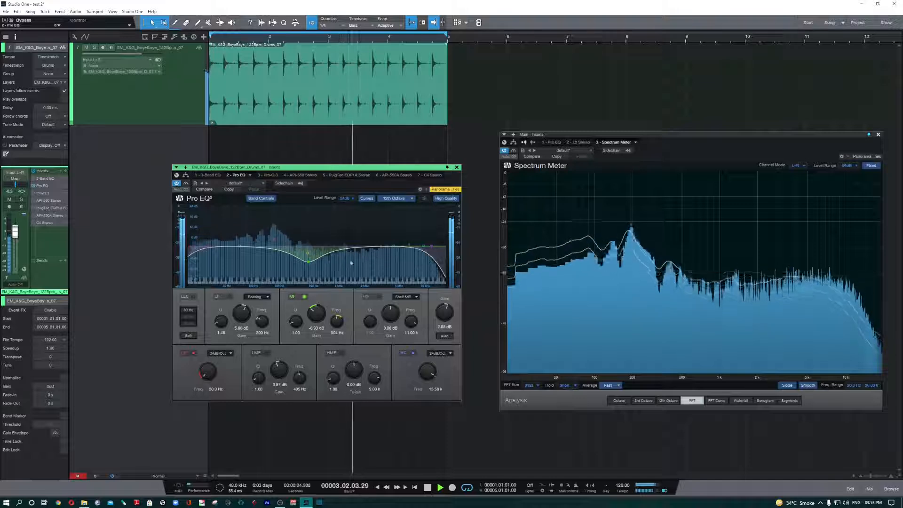
key(space)
- Turn on automatic gain, flatten the MF band to about -0.2 dB, and raise the high cut to about 19.9 kHz
click(445, 337)
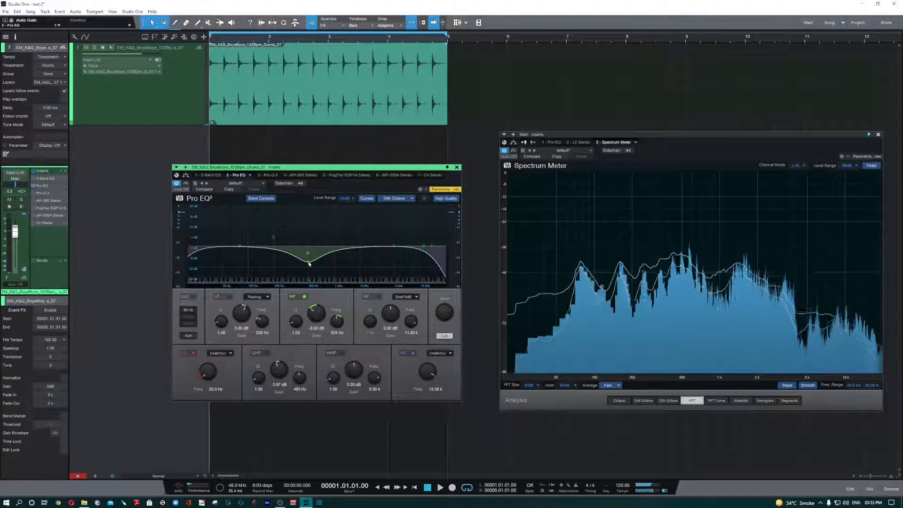
drag(308, 263, 311, 248)
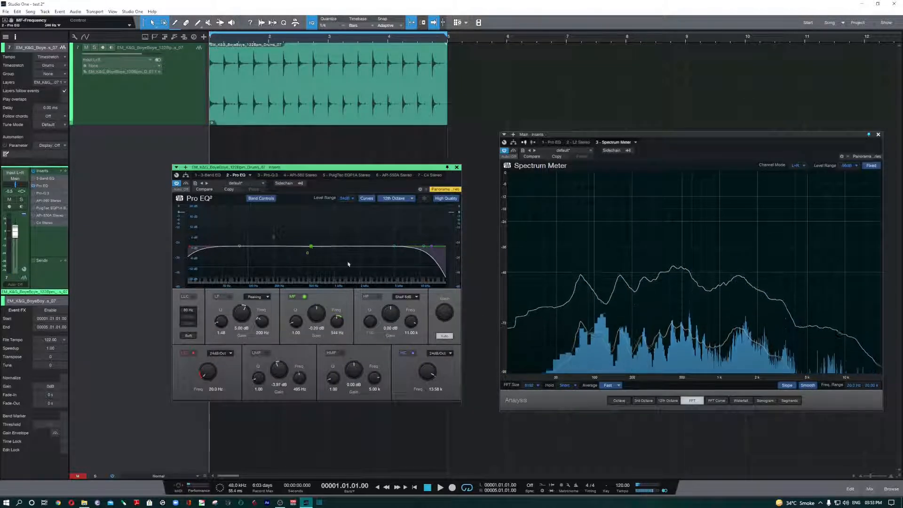
drag(426, 374, 423, 369)
- Play the loop while cutting the MF band by about 8.1 dB at about 335 Hz
key(space)
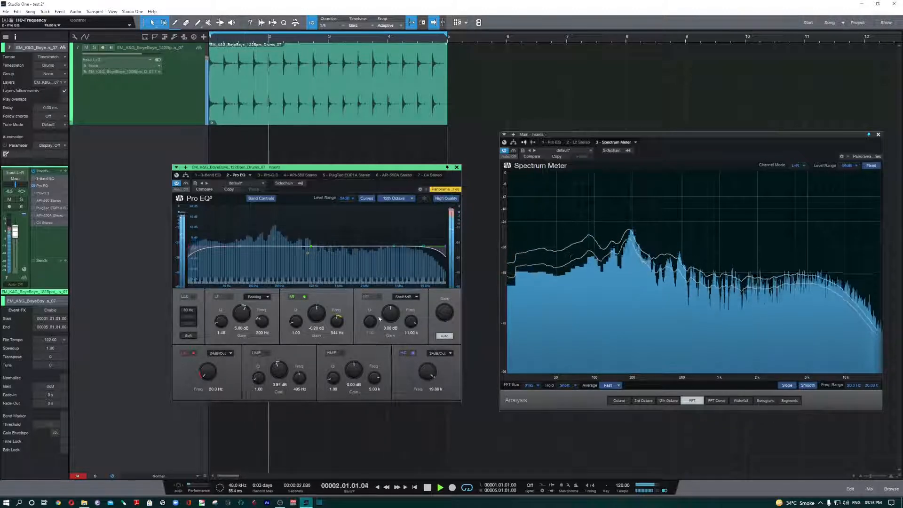
drag(317, 317, 339, 324)
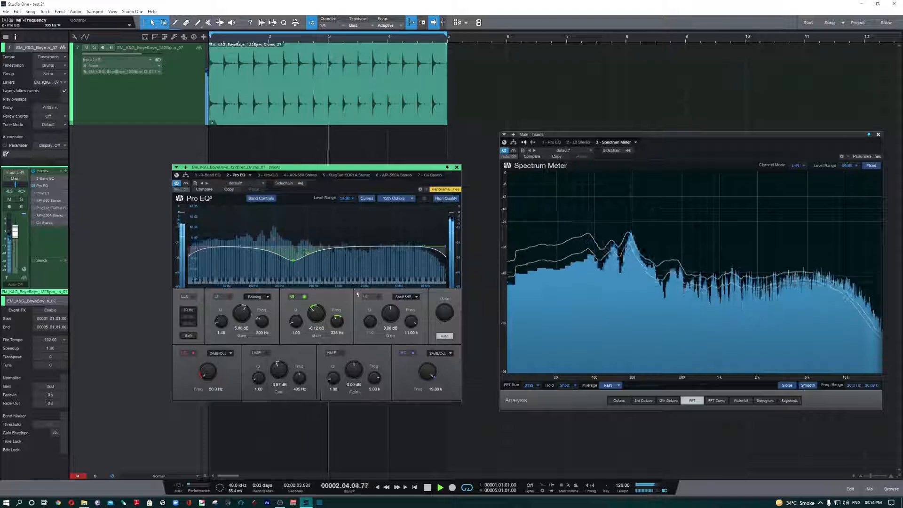
key(space)
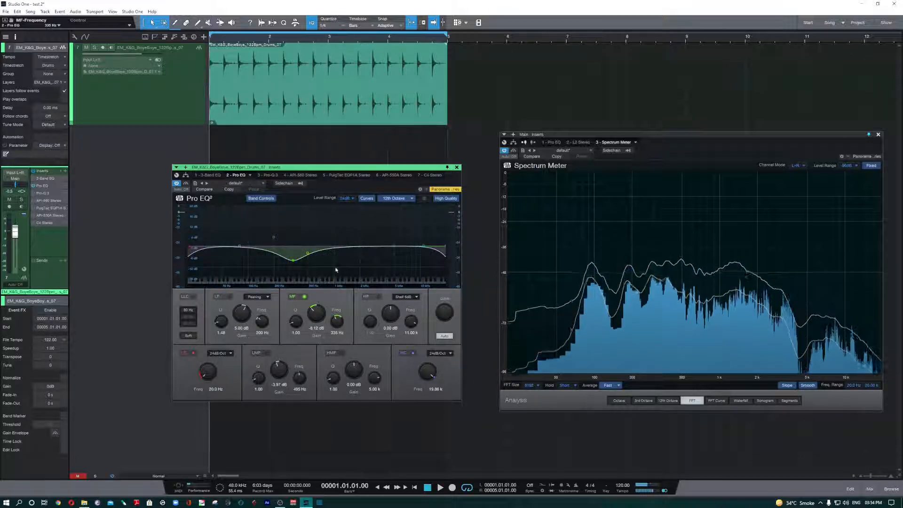
- Deactivate Pro EQ², activate the FabFilter Pro-Q 3 insert, and show its editor after revisiting Pro EQ²
click(278, 176)
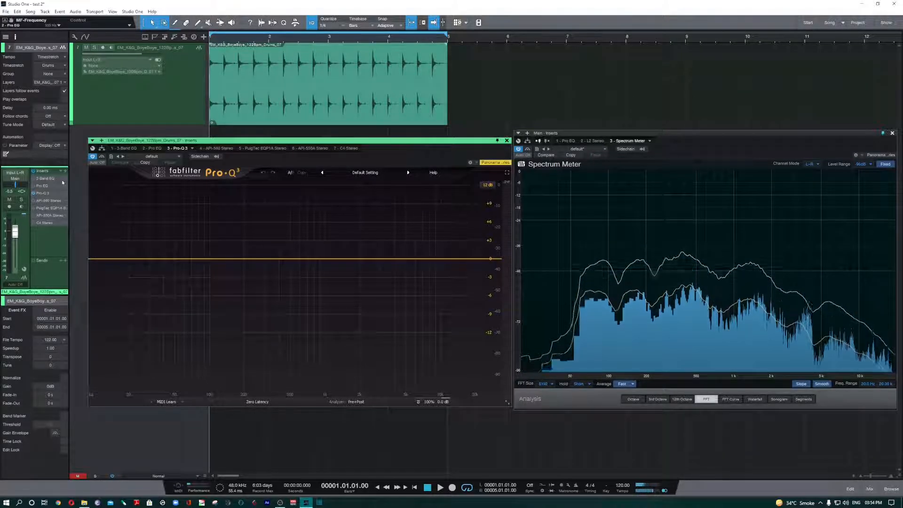
click(155, 148)
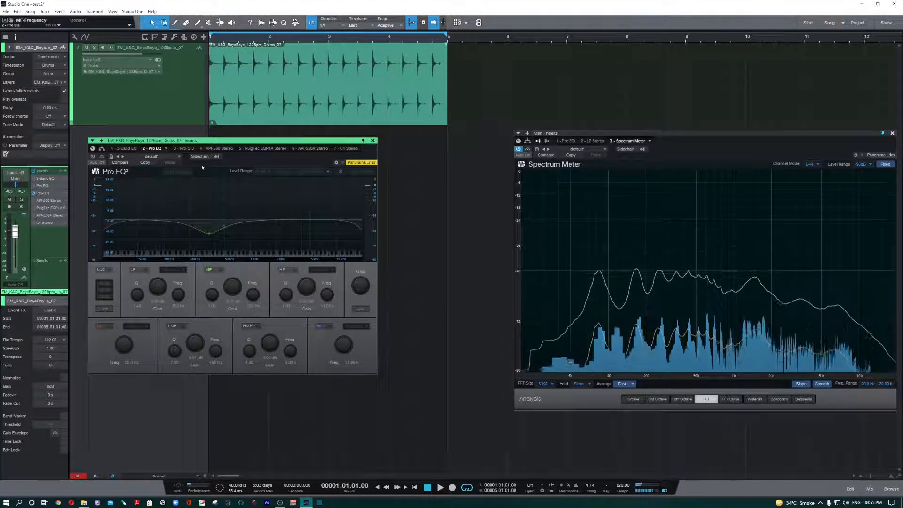
click(184, 148)
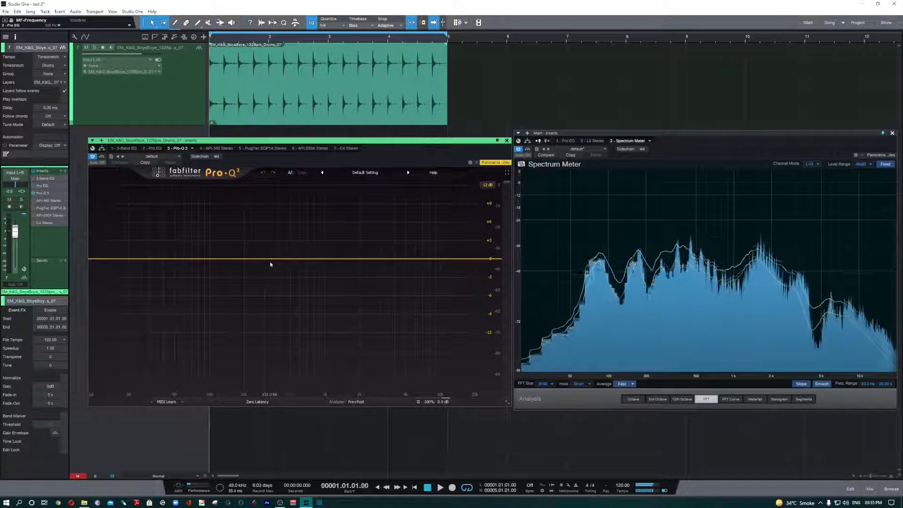
- Add a bell band at 400 Hz in Pro-Q 3 and compare its band controls with those of Pro EQ²
click(279, 259)
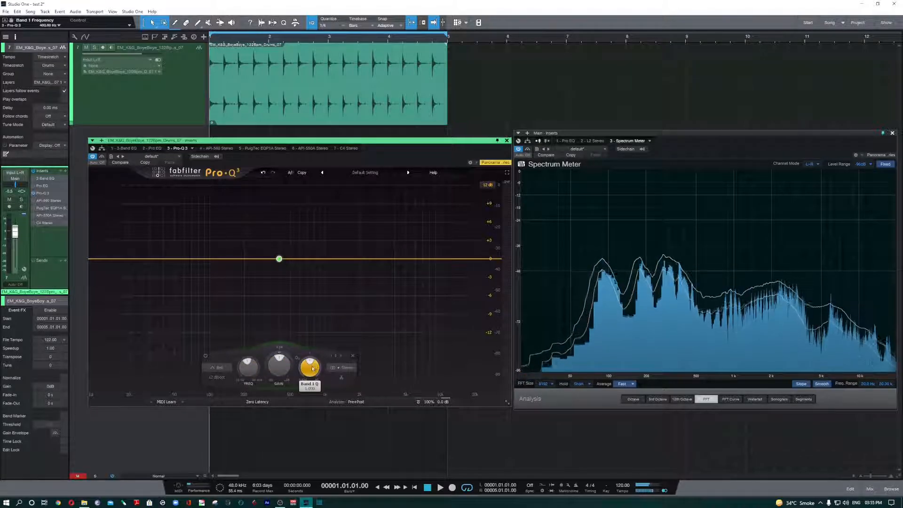
click(152, 148)
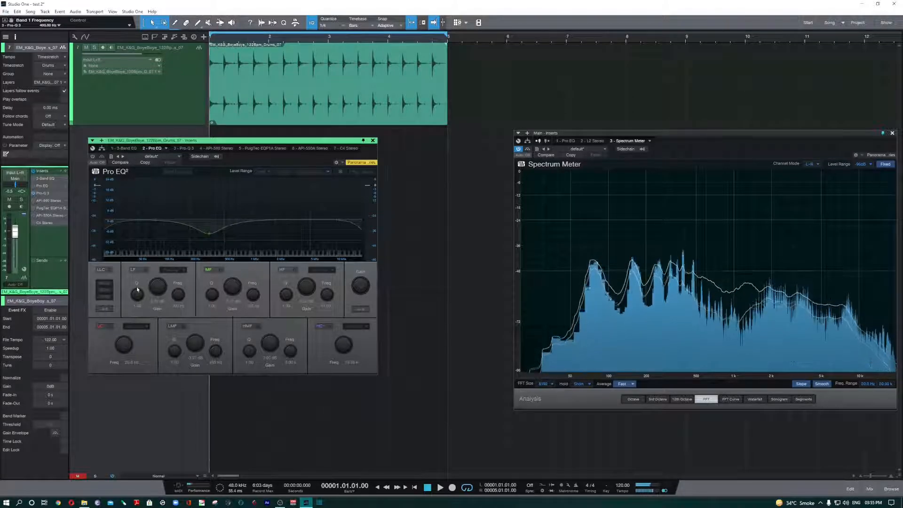
click(183, 148)
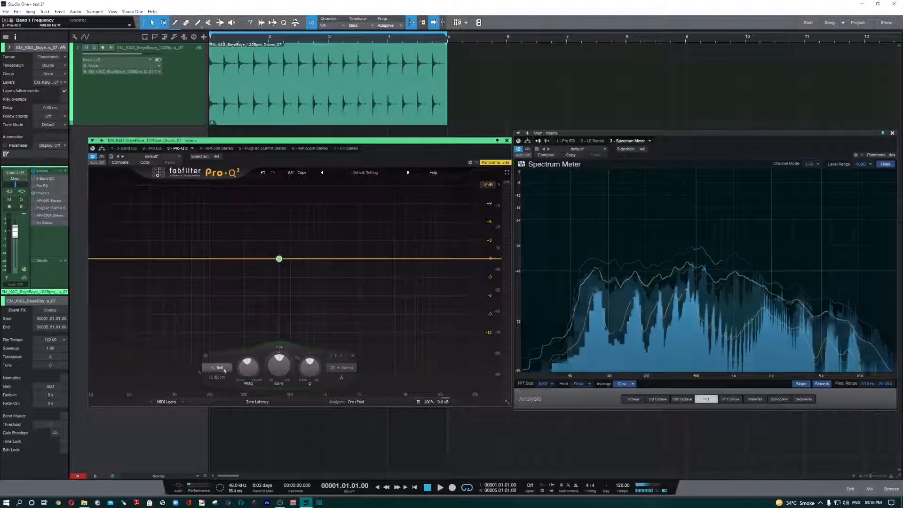
- Change the band's shape to Notch, raise its frequency to about 1.2 kHz and narrow it to a Q of about 1.63
click(223, 370)
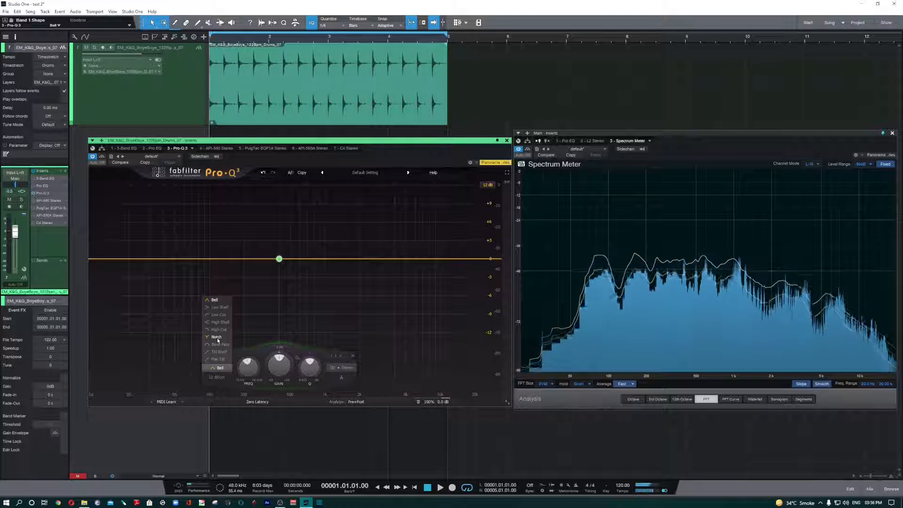
click(217, 337)
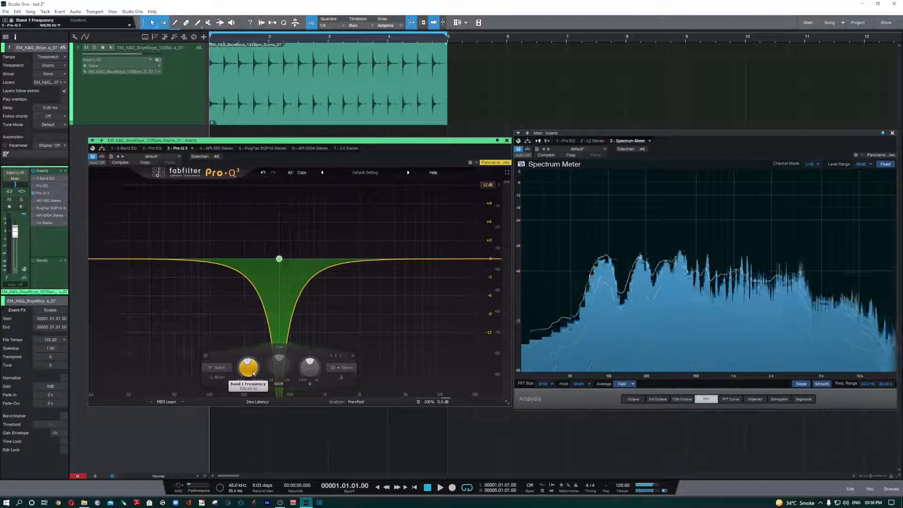
drag(253, 373, 255, 356)
mouse_move(312, 370)
mouse_down()
mouse_move(316, 323)
mouse_move(314, 361)
mouse_up()
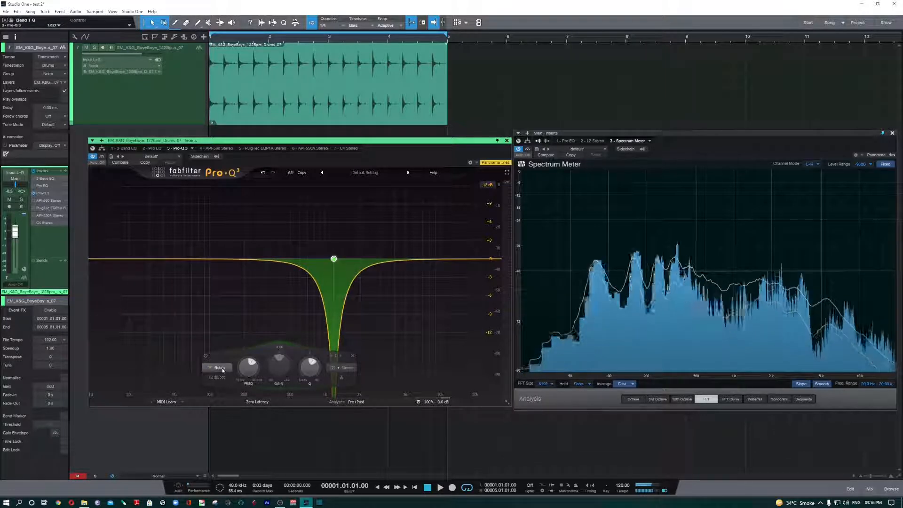
- Change the band's shape to Band Pass and move it down to about 291 Hz with a Q of about 0.96
click(221, 368)
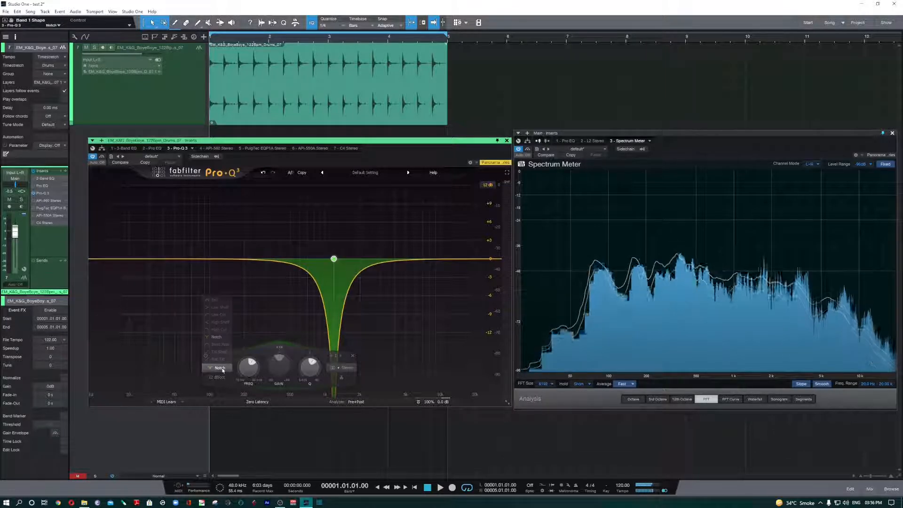
click(221, 345)
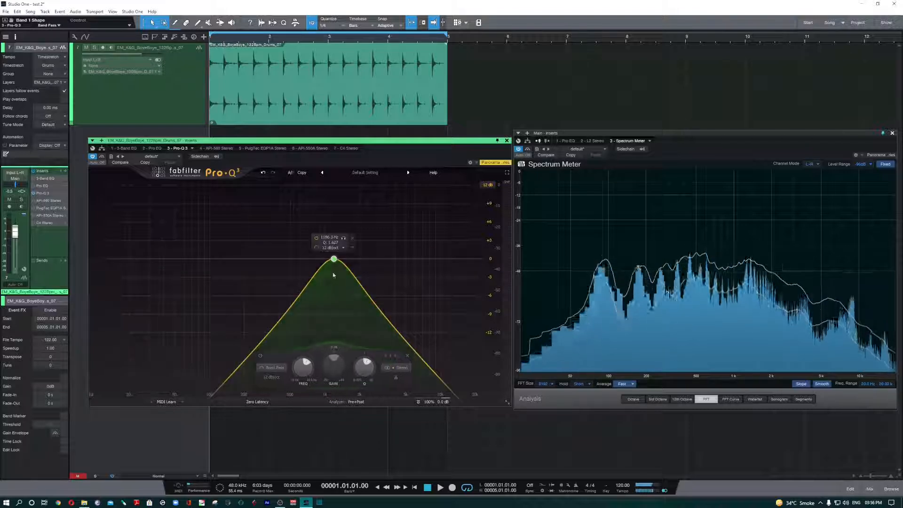
drag(337, 258, 272, 258)
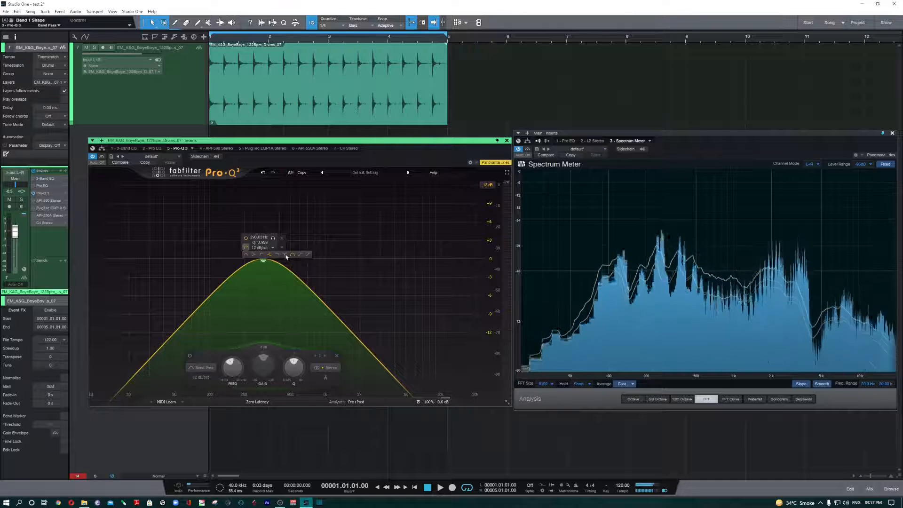
- Try the Tilt Shelf and Flat Tilt shapes on the band, then return it to Bell at about 153 Hz
click(299, 257)
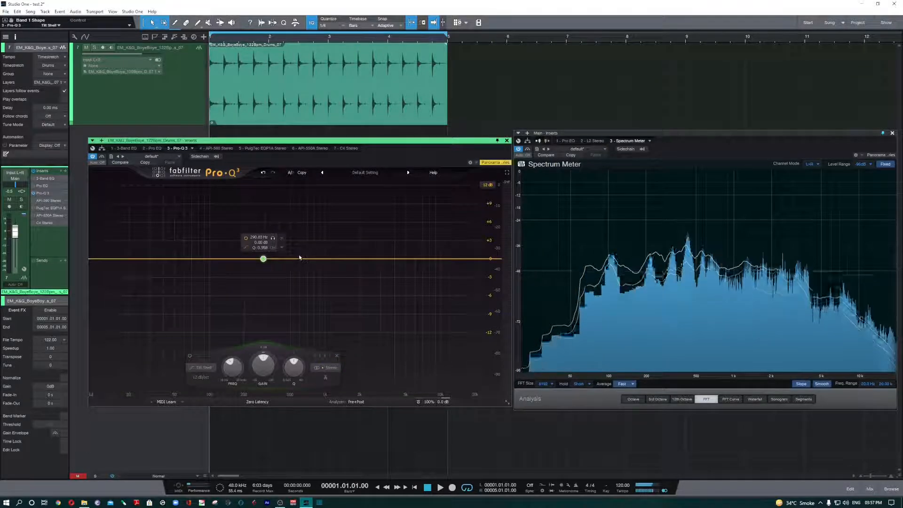
click(246, 248)
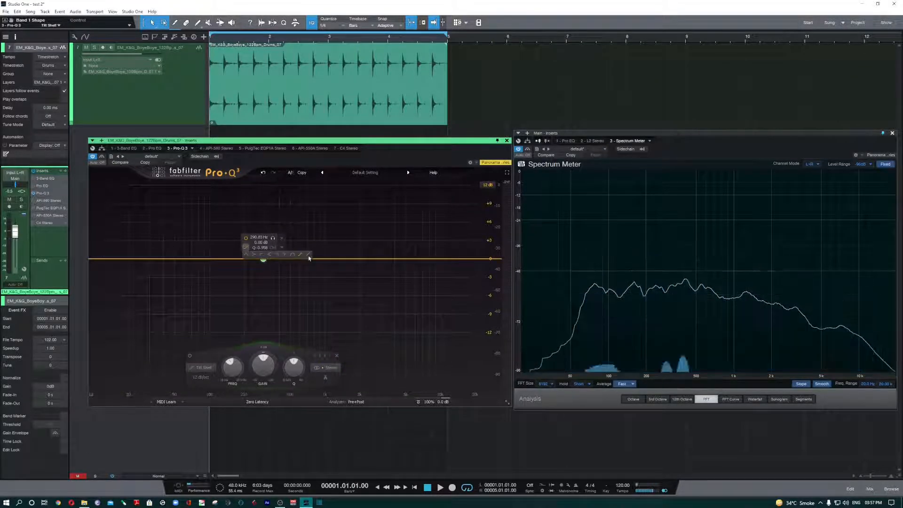
click(309, 256)
click(246, 247)
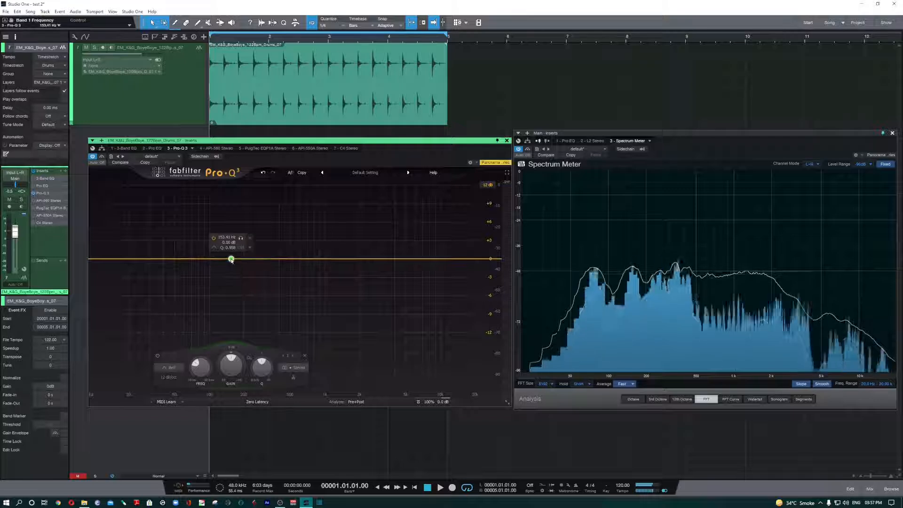
- Add a second bell band near 1 kHz at 0 dB and switch back and forth between the two bands' controls
click(328, 259)
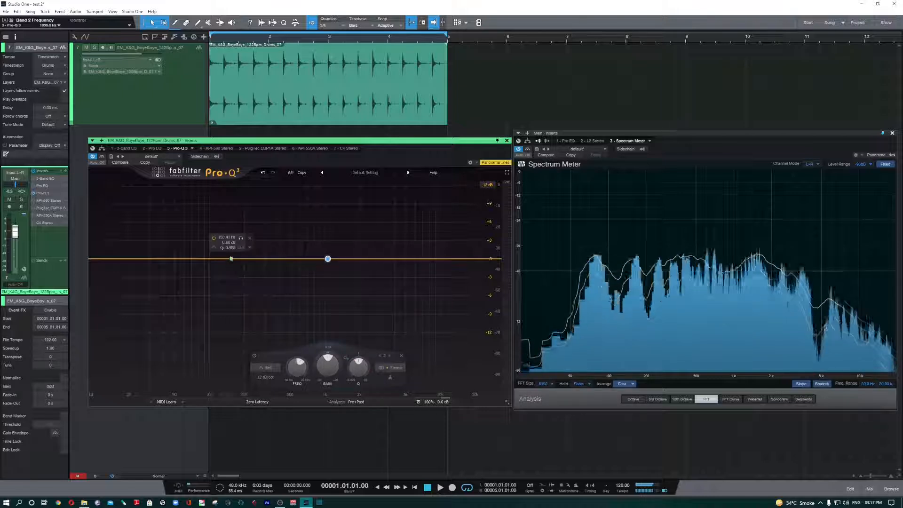
click(231, 260)
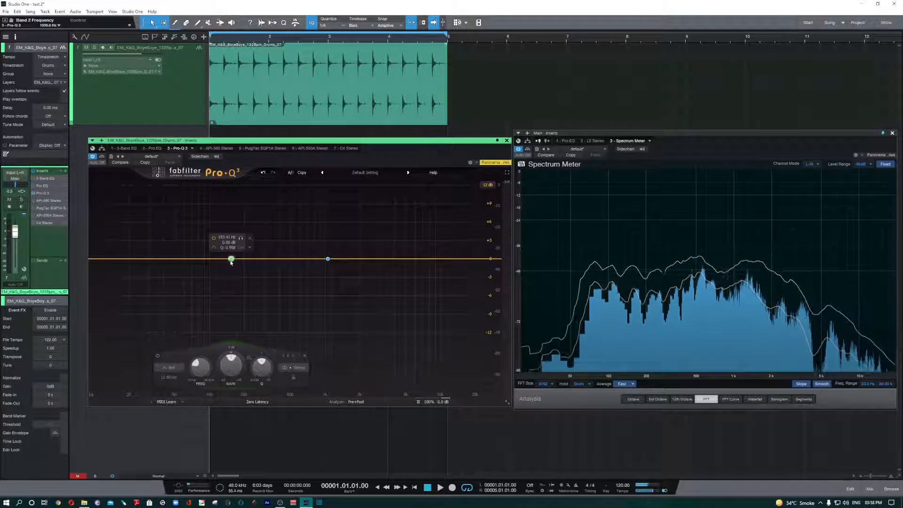
click(293, 356)
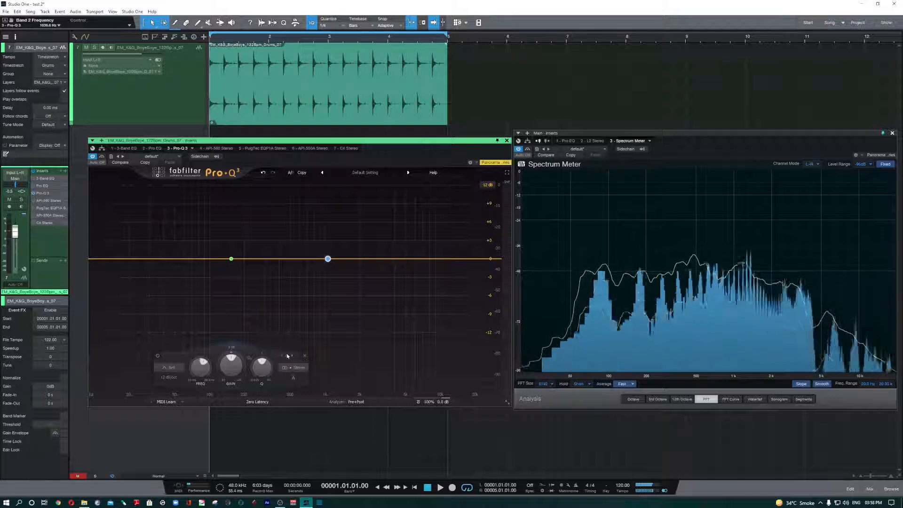
click(284, 356)
click(293, 357)
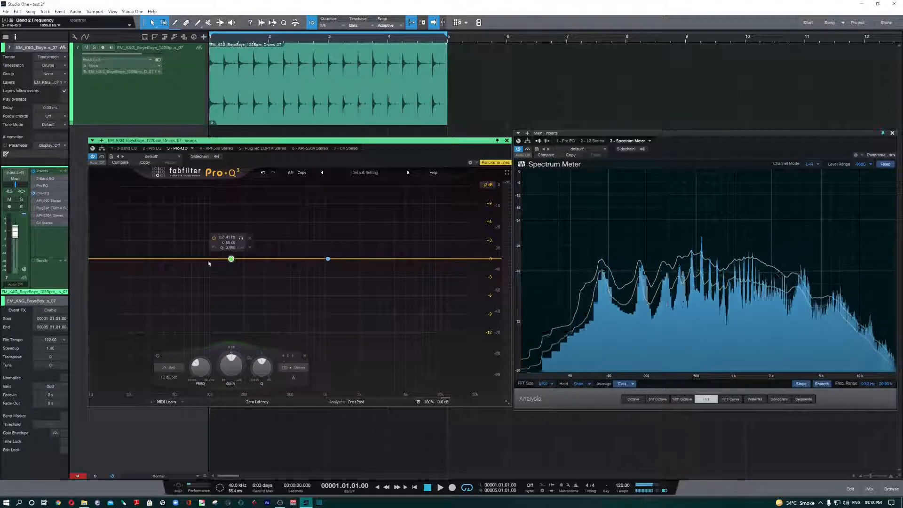
click(283, 357)
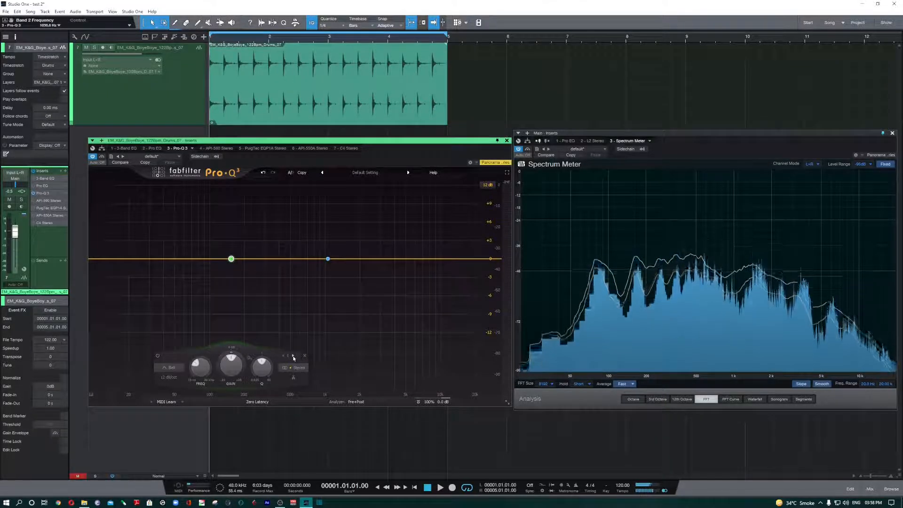
- Split the 153 Hz band into left and right, cutting the right by about 4.6 dB and boosting the left by about 4 dB
click(295, 367)
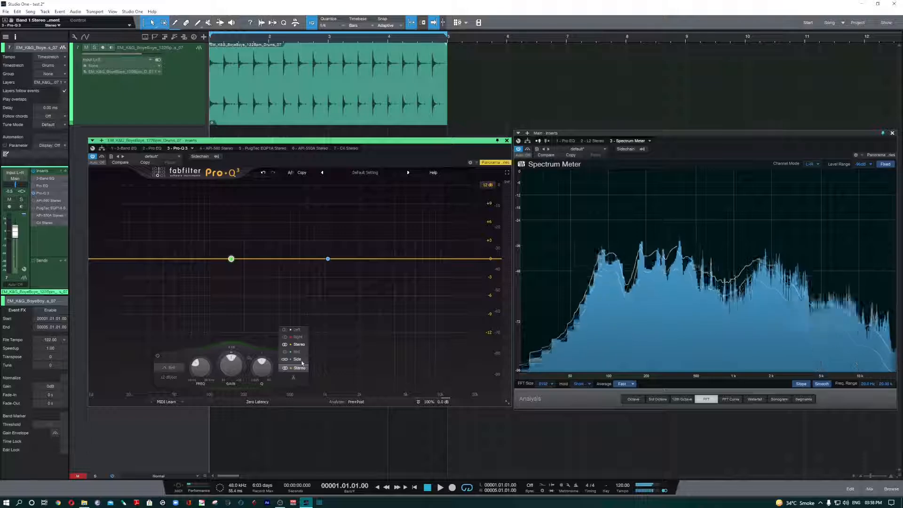
click(296, 367)
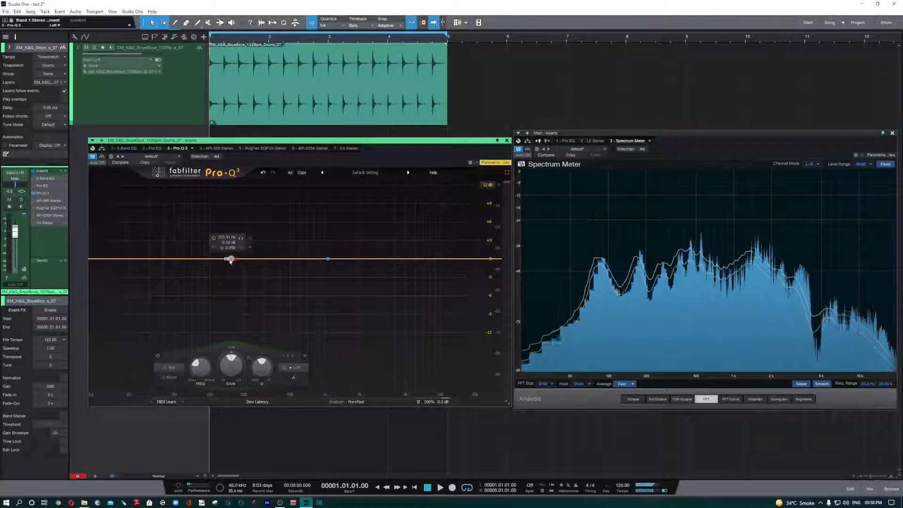
drag(232, 260, 228, 287)
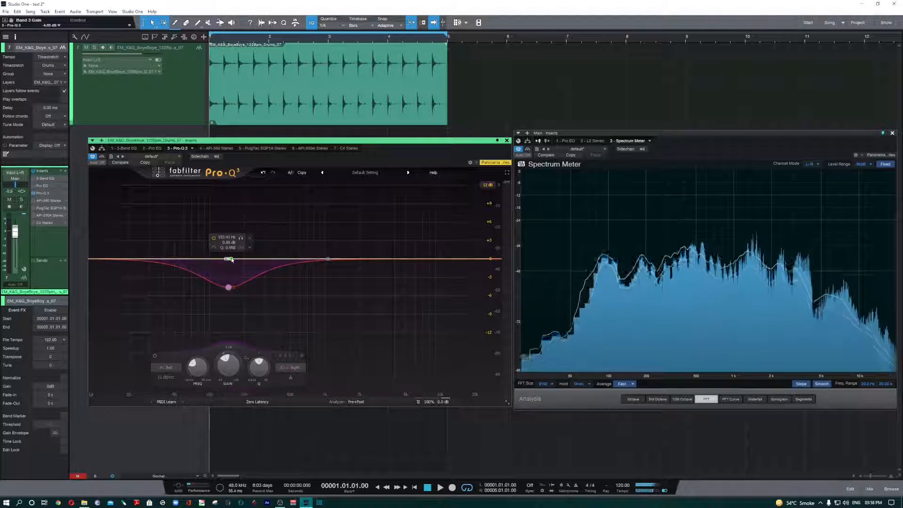
drag(231, 260, 229, 235)
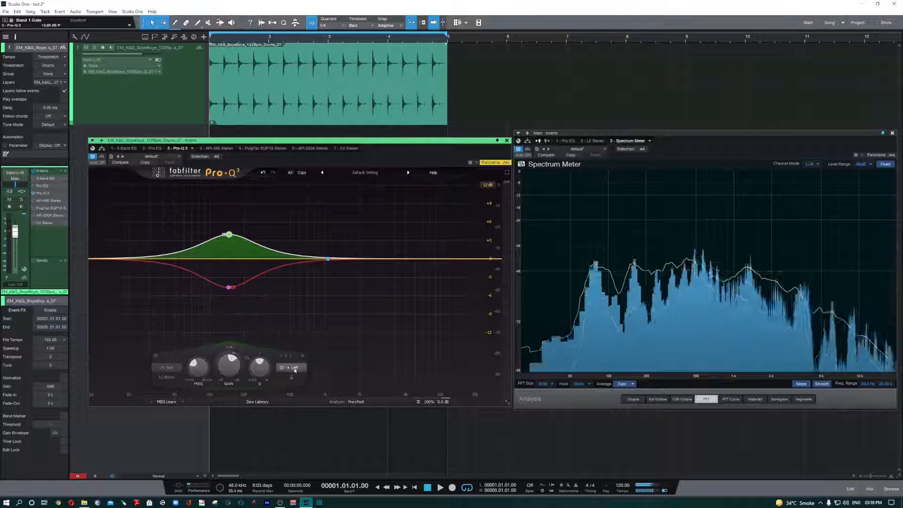
- Reduce the left band's boost to about 2.9 dB and the right band's cut to about 3 dB at about 136 Hz
click(291, 368)
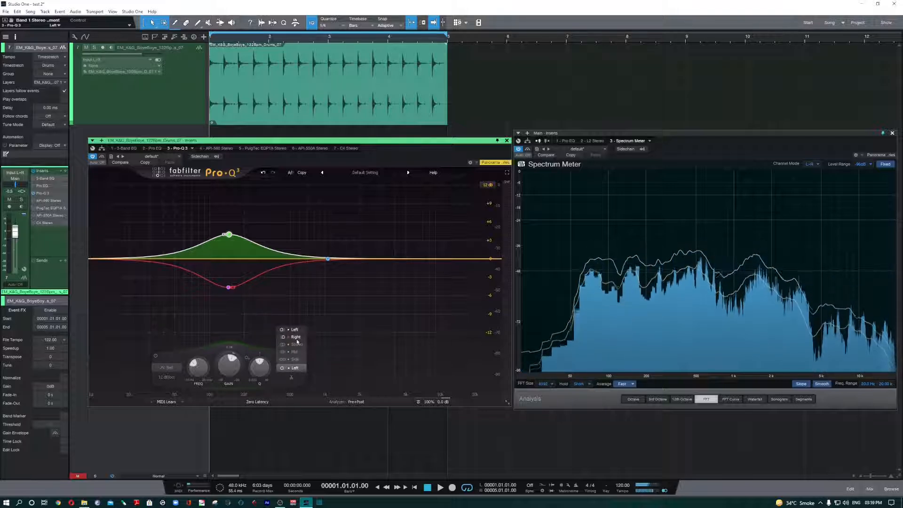
mouse_move(229, 236)
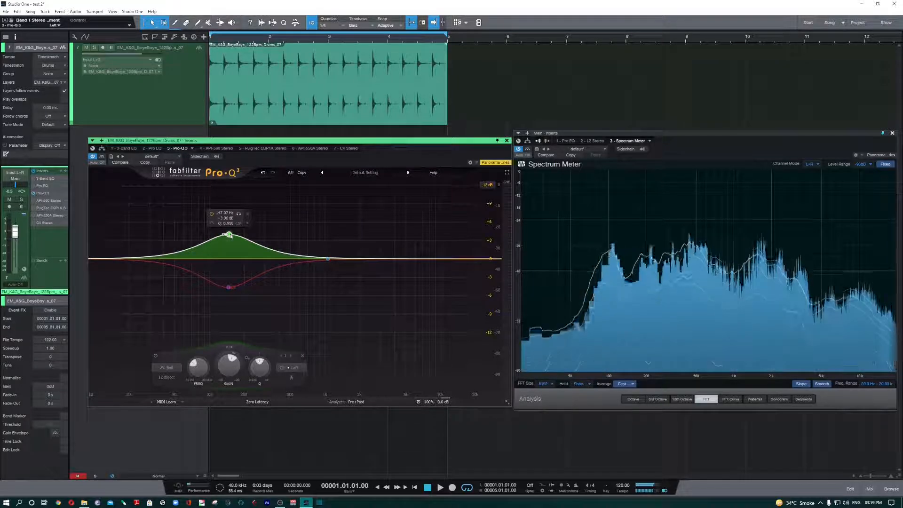
drag(230, 236, 229, 242)
click(229, 287)
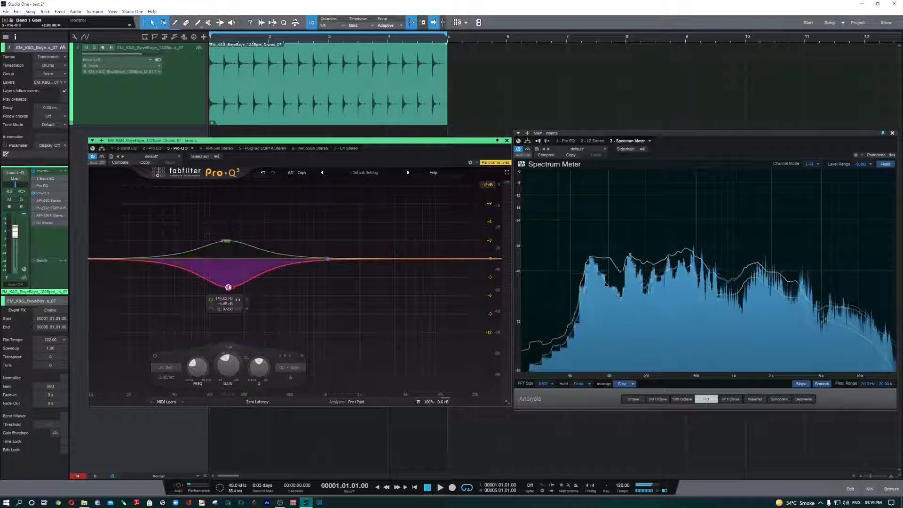
drag(229, 287, 224, 277)
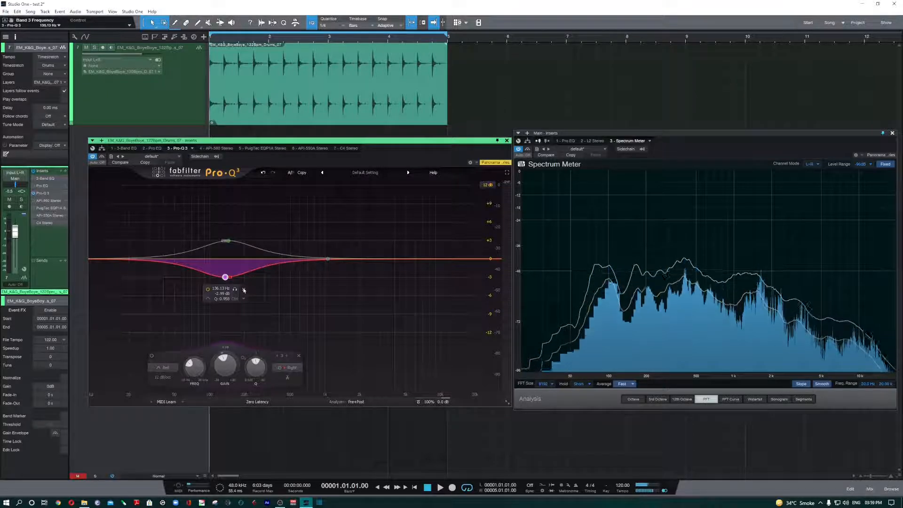
- Delete the split right and left bands, and make the remaining bell a boost of about 4 dB at about 247 Hz
click(244, 289)
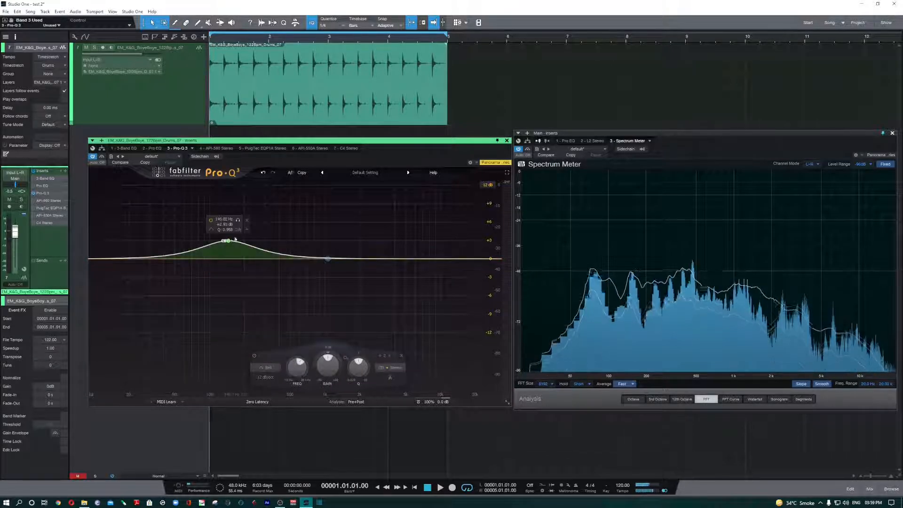
click(247, 220)
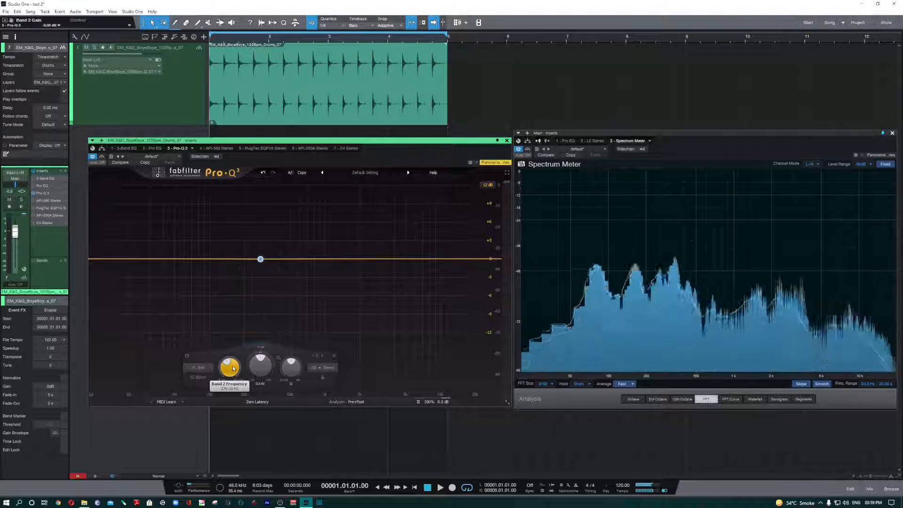
drag(233, 367, 233, 370)
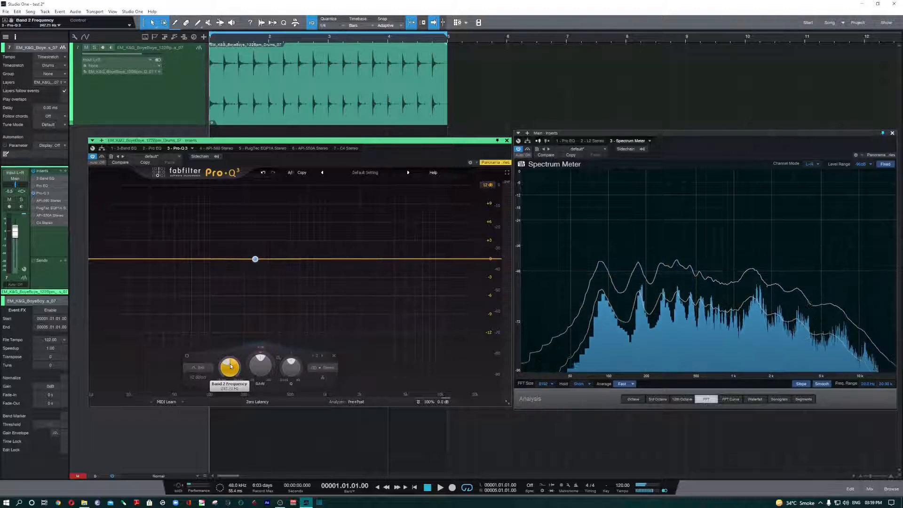
drag(292, 364, 292, 339)
- Change the remaining band's shape to Low Cut and move its cutoff down to about 106 Hz
click(199, 367)
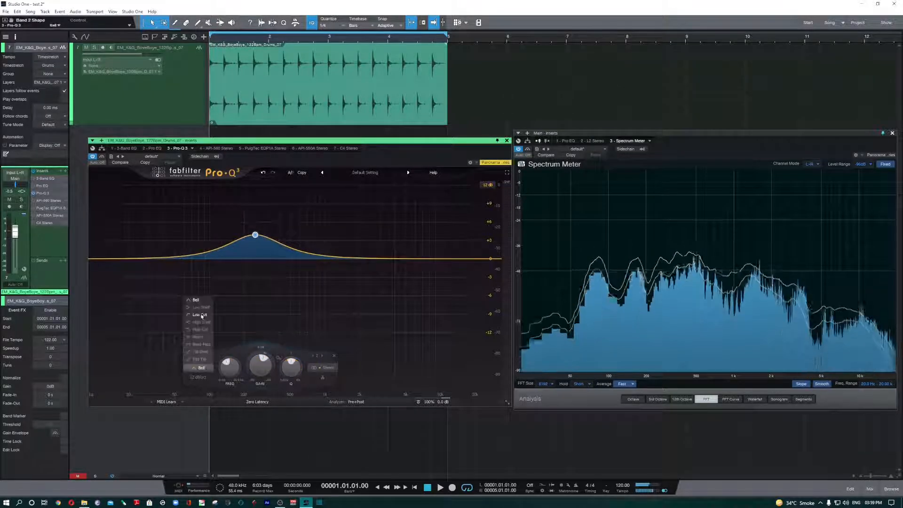
click(201, 315)
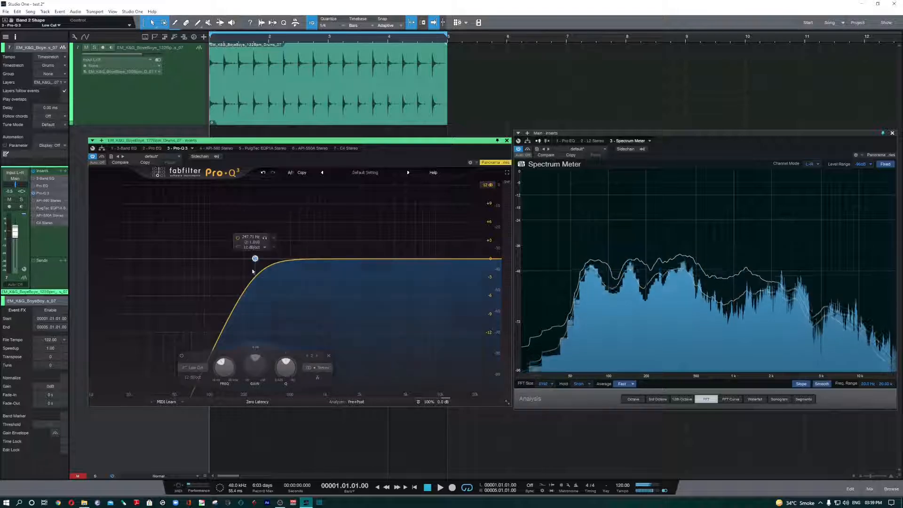
drag(255, 260, 212, 264)
- Review the low cut's slope options, keep 12 dB/oct, and set its frequency to exactly 100 Hz
click(150, 377)
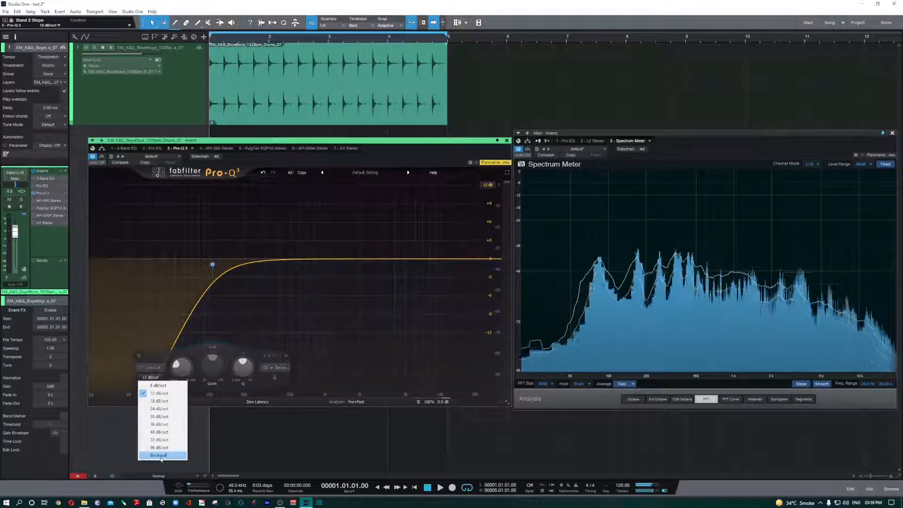
click(220, 349)
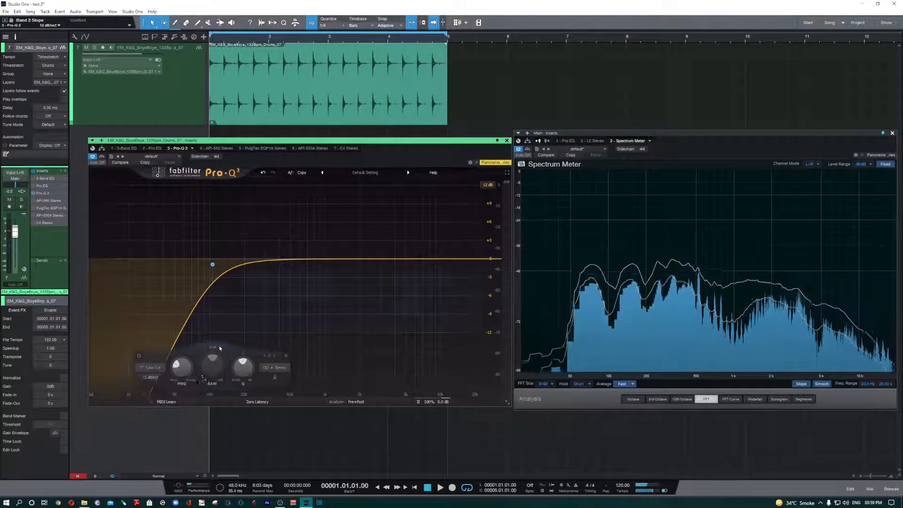
double_click(182, 371)
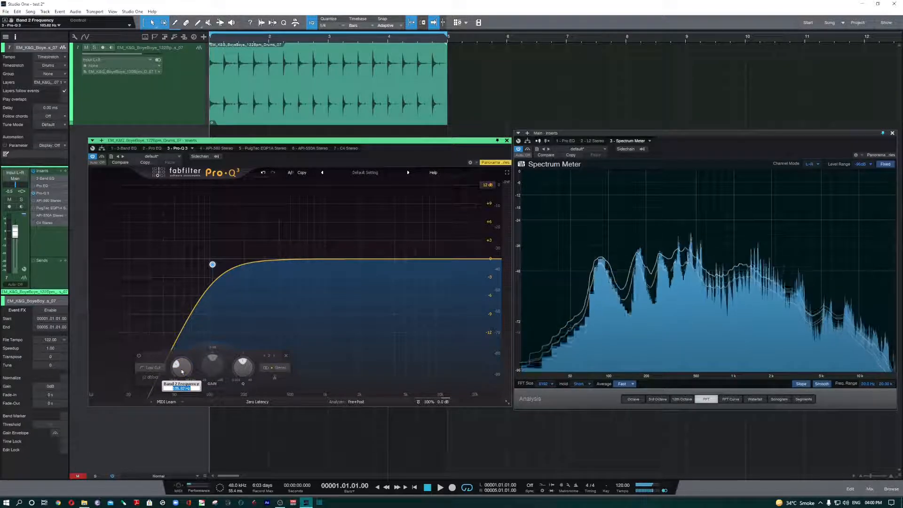
key(BackSpace)
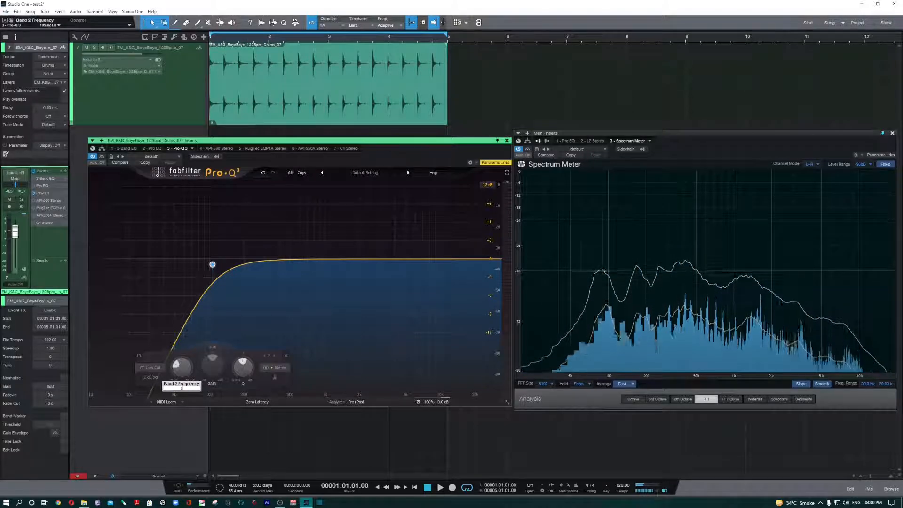
key(Return)
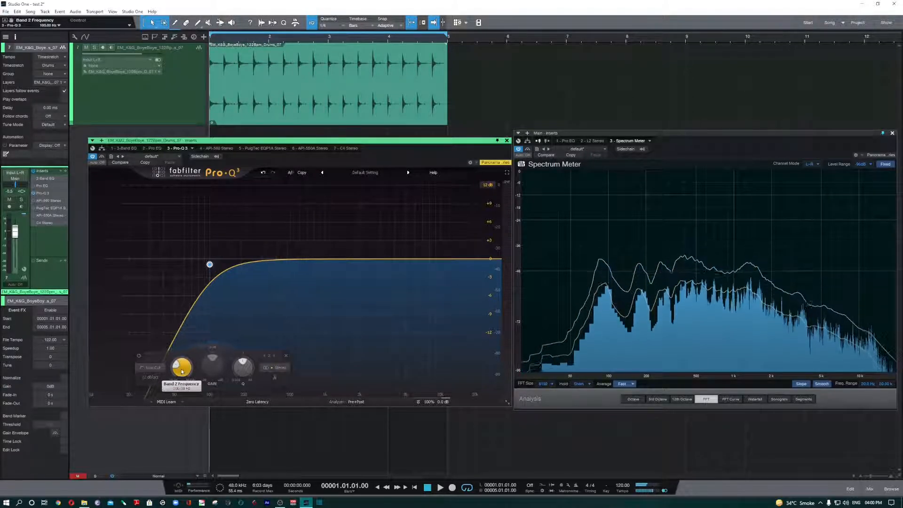
- Try the Brickwall and 48 dB/oct slopes on the Pro-Q 3 low cut, and settle on 24 dB/oct
click(150, 377)
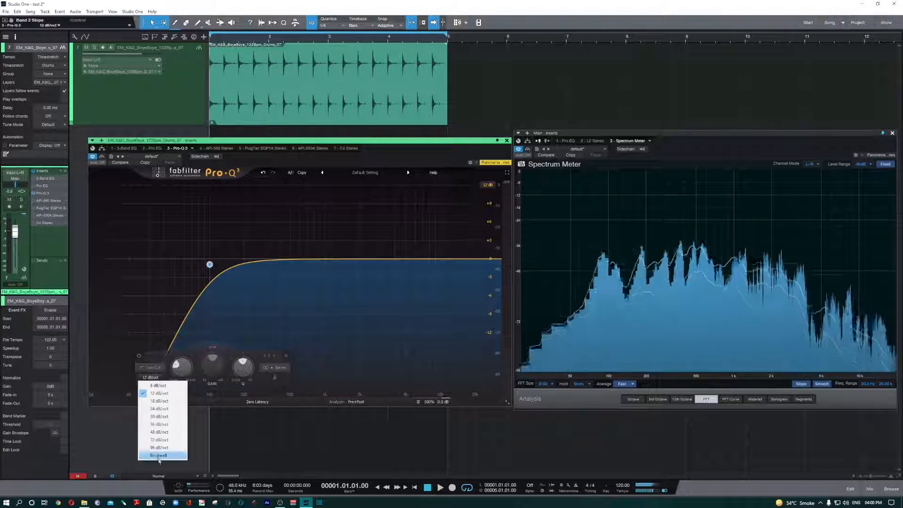
click(159, 455)
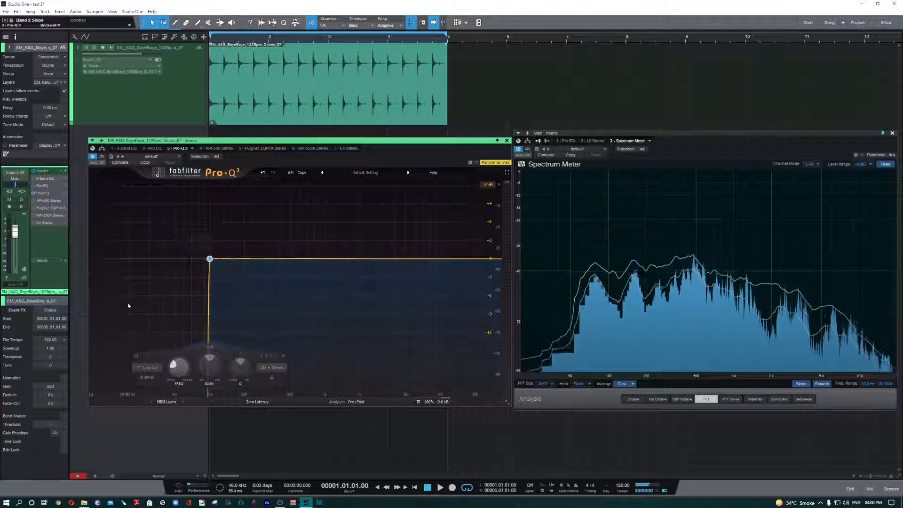
click(147, 378)
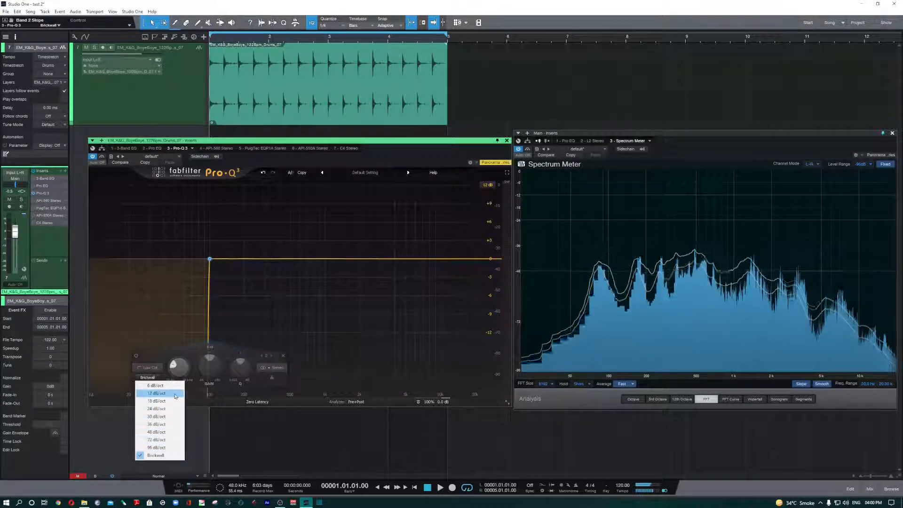
click(171, 432)
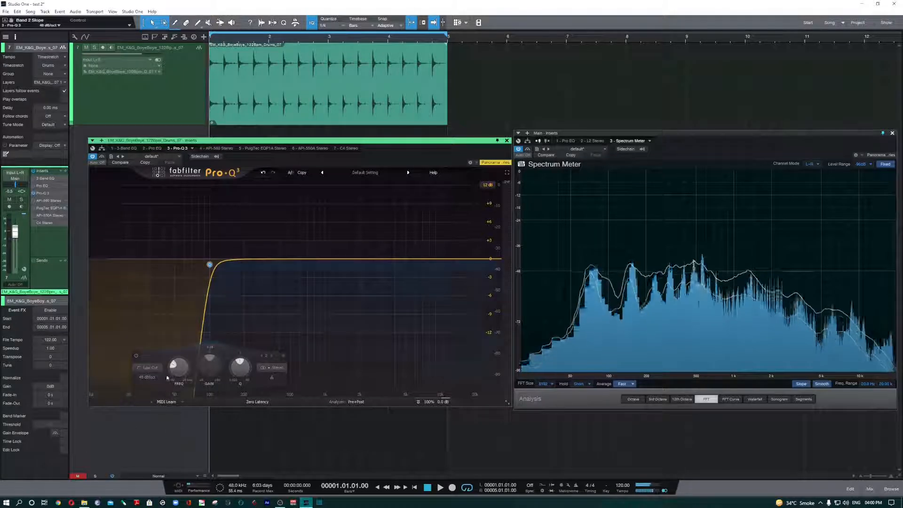
click(153, 378)
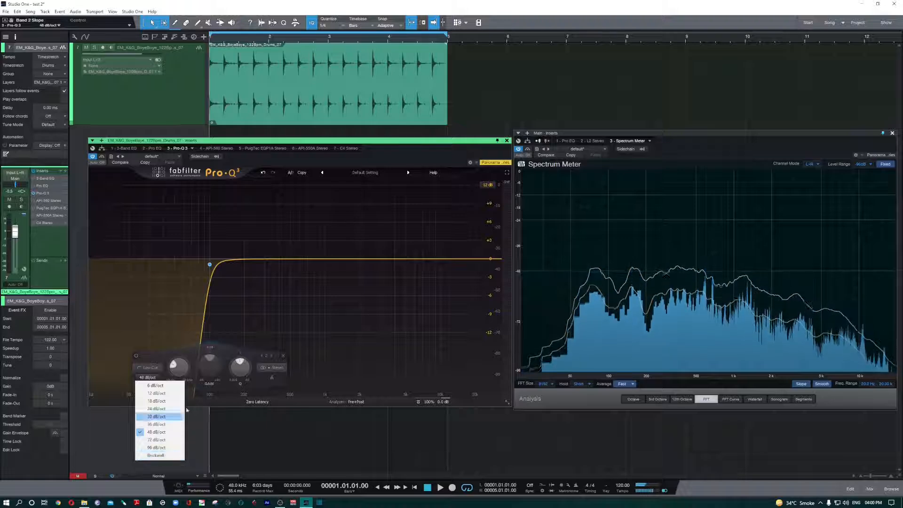
click(157, 409)
- Open the API-560 equalizer and move its window below the drum clip
click(216, 148)
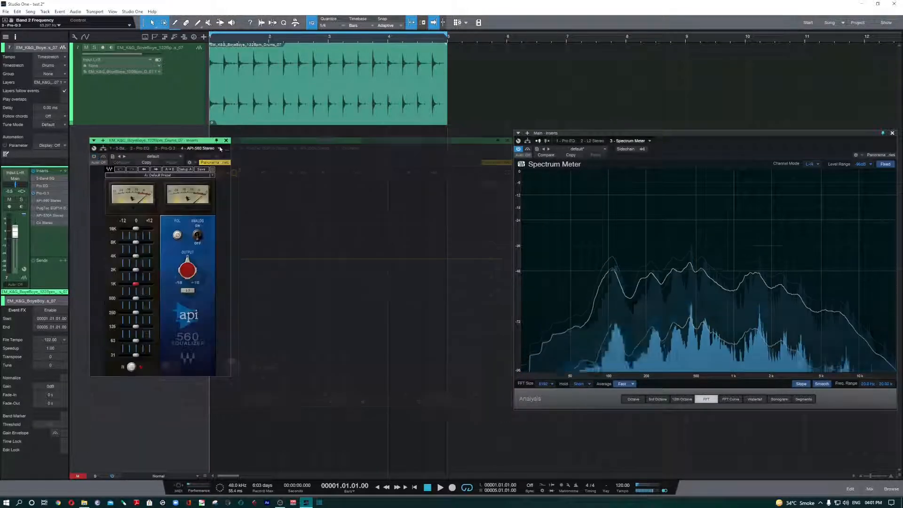
drag(152, 141, 313, 162)
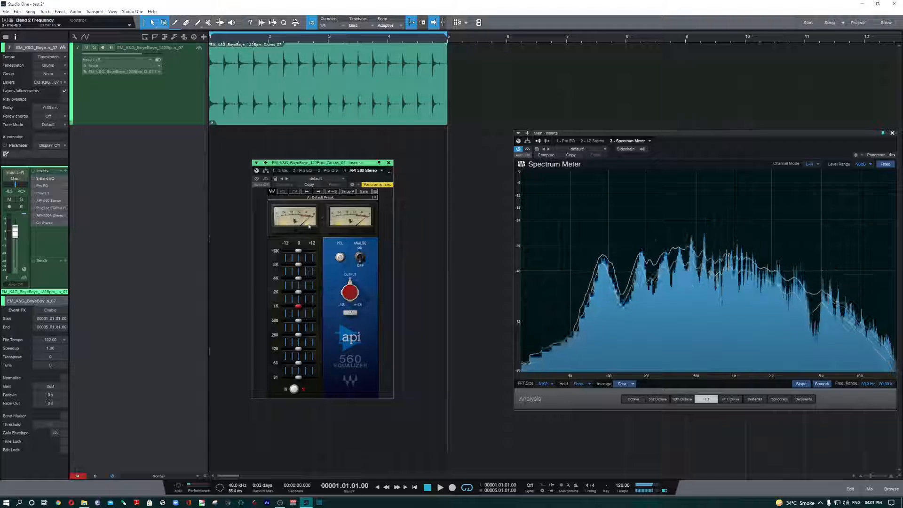
drag(310, 163, 298, 162)
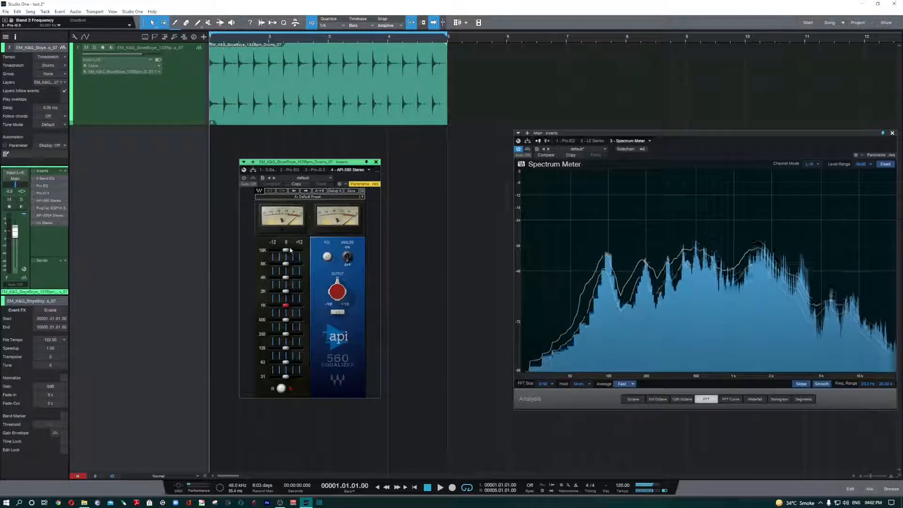
- Play the loop while boosting the API-560's 8 kHz and 4 kHz sliders and trying the 1 kHz and 31 Hz sliders
mouse_move(292, 250)
mouse_down()
mouse_move(272, 250)
mouse_move(286, 250)
mouse_up()
key(space)
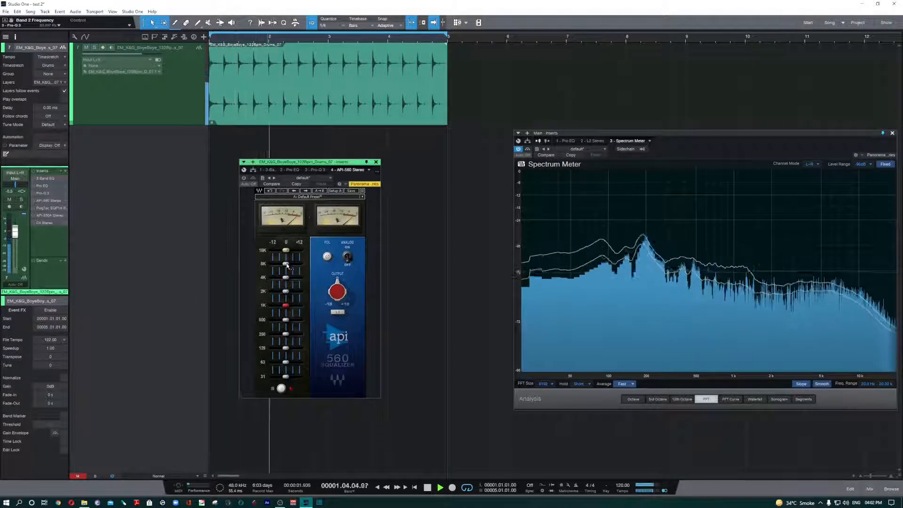
drag(286, 263, 286, 306)
key(space)
key(space)
key(space)
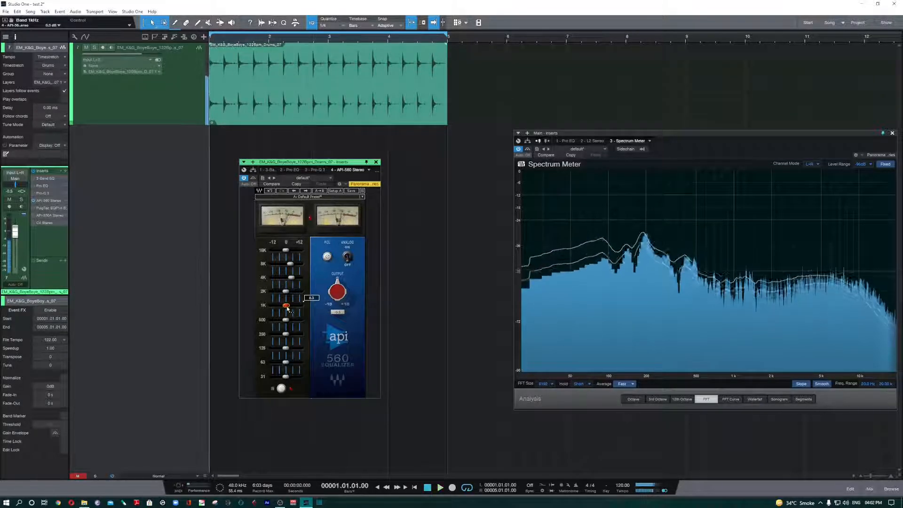
key(space)
mouse_move(285, 378)
mouse_down()
mouse_move(300, 376)
mouse_move(280, 377)
mouse_up()
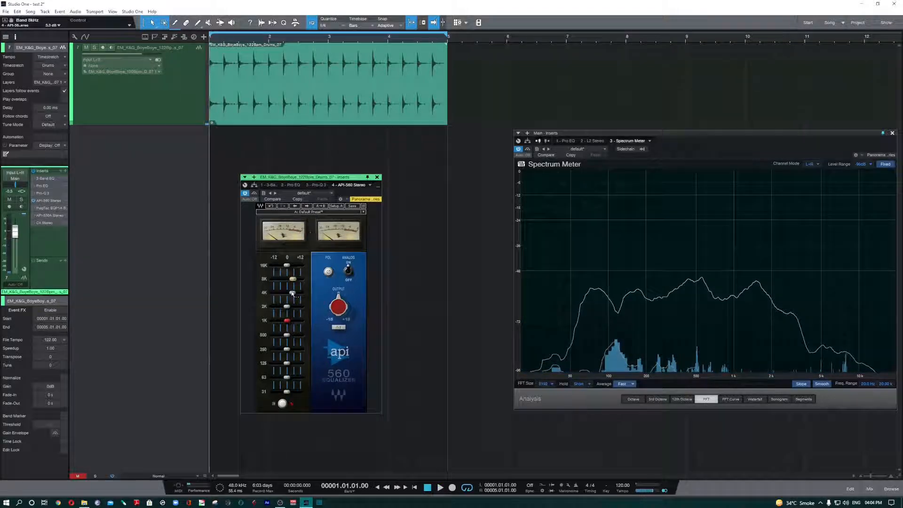
- Return the API-560's 4 kHz slider to about 0 dB and boost 63 Hz by about 1 dB during playback
drag(292, 293, 286, 294)
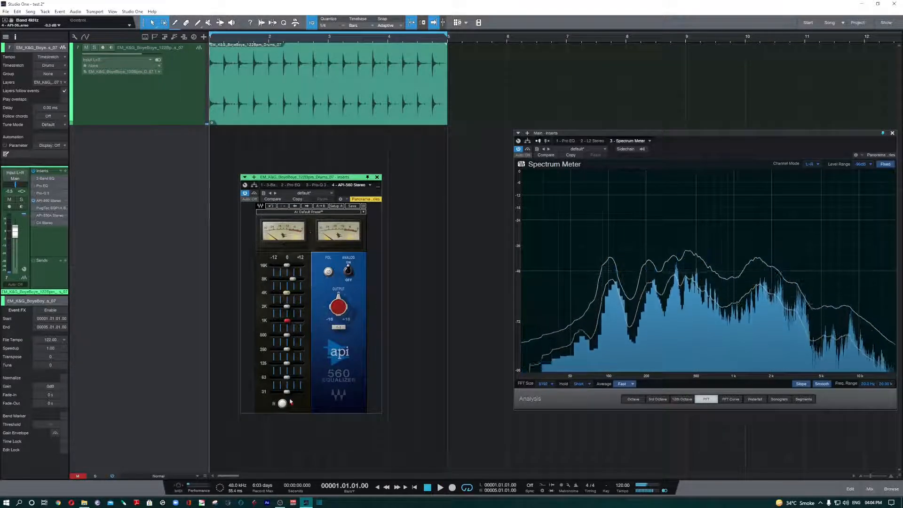
key(space)
mouse_move(287, 377)
mouse_down()
mouse_move(300, 377)
mouse_move(288, 378)
mouse_up()
key(space)
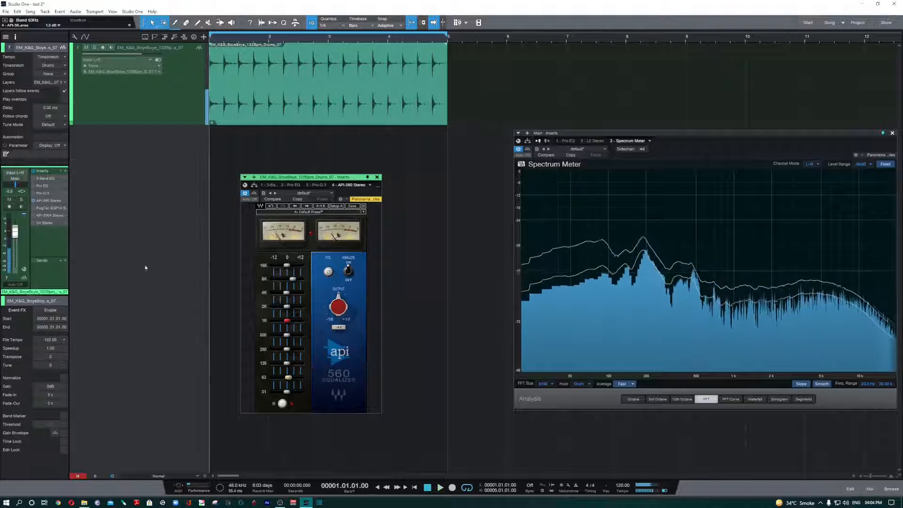
- Open the PuigTec EQP1A equalizer and position its window beneath the drum clip to view its controls
double_click(52, 208)
drag(372, 180, 291, 217)
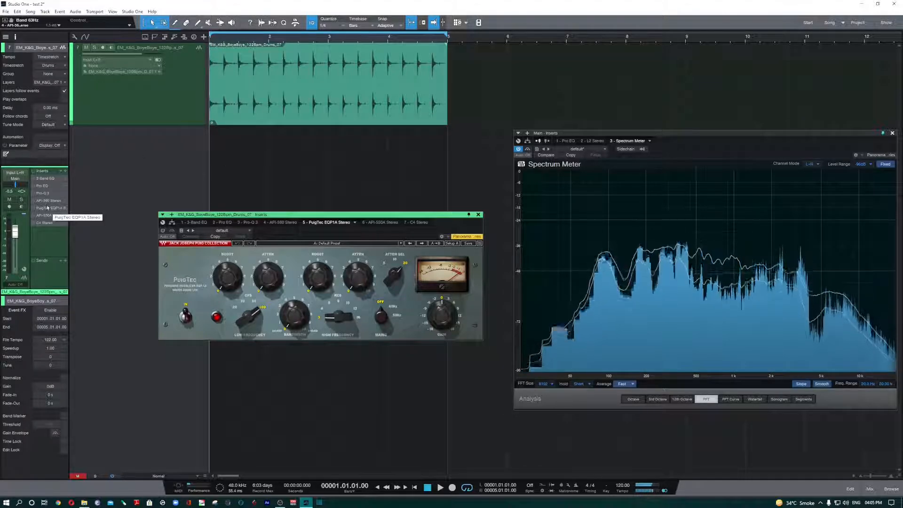
drag(233, 213, 216, 218)
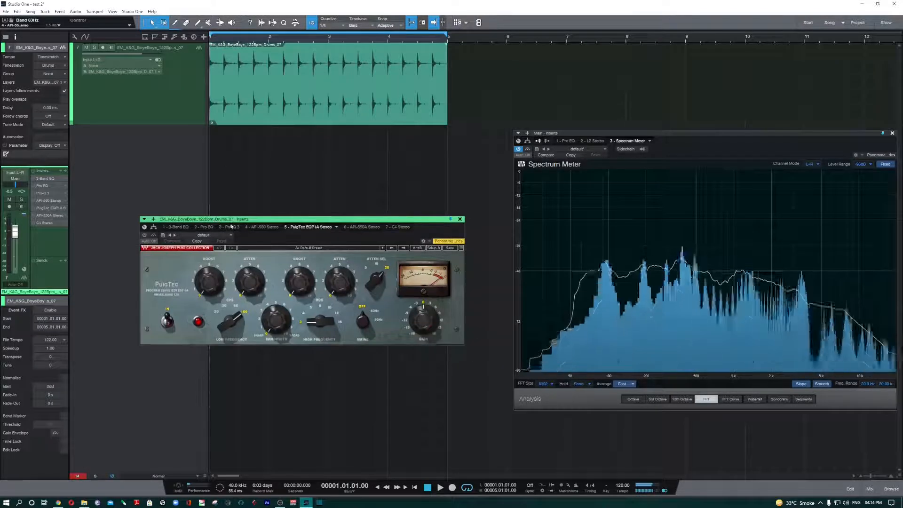
- Return to the API-560 and set its 8 kHz slider to a 6.0 dB boost
click(260, 228)
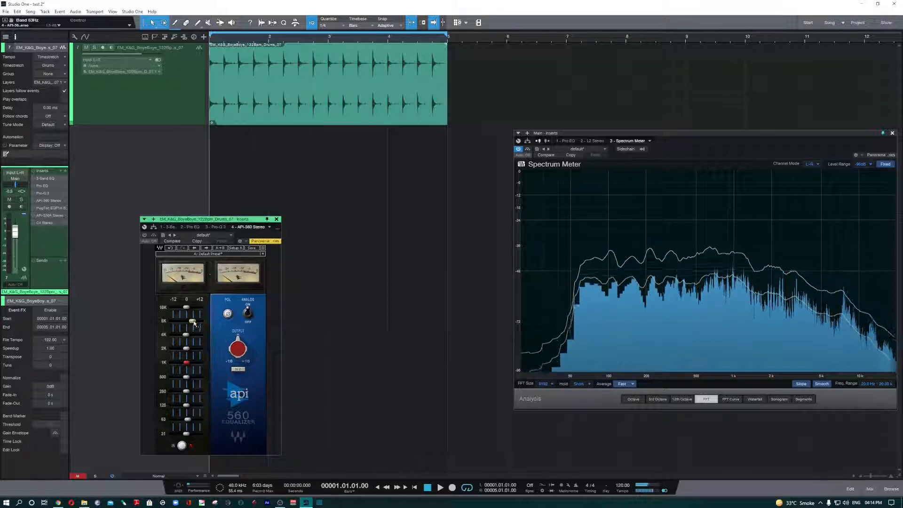
click(218, 227)
click(249, 226)
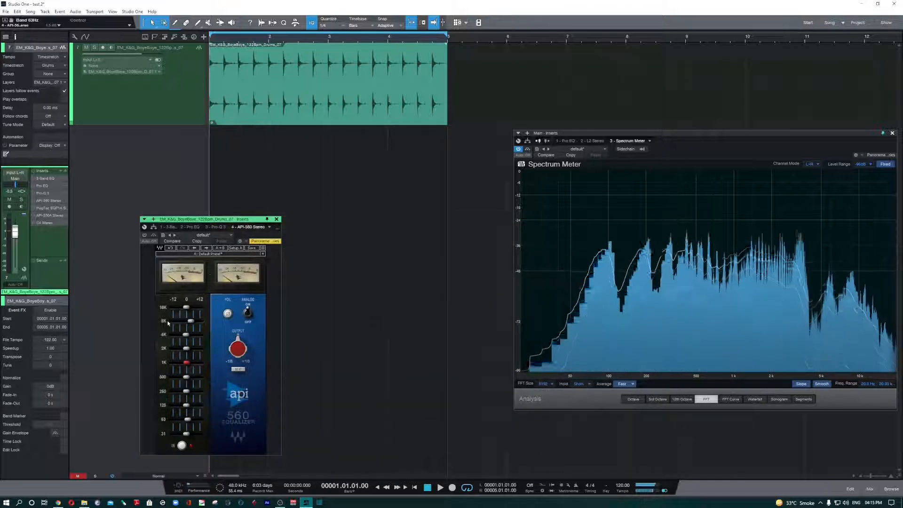
drag(193, 323, 194, 322)
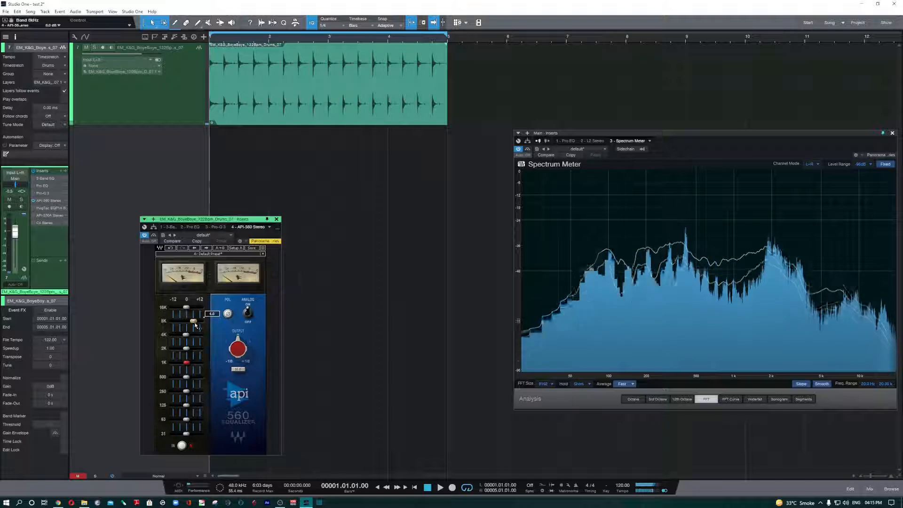
- Play the loop while toggling the API-560's bypass to compare its effect, leaving it bypassed
key(space)
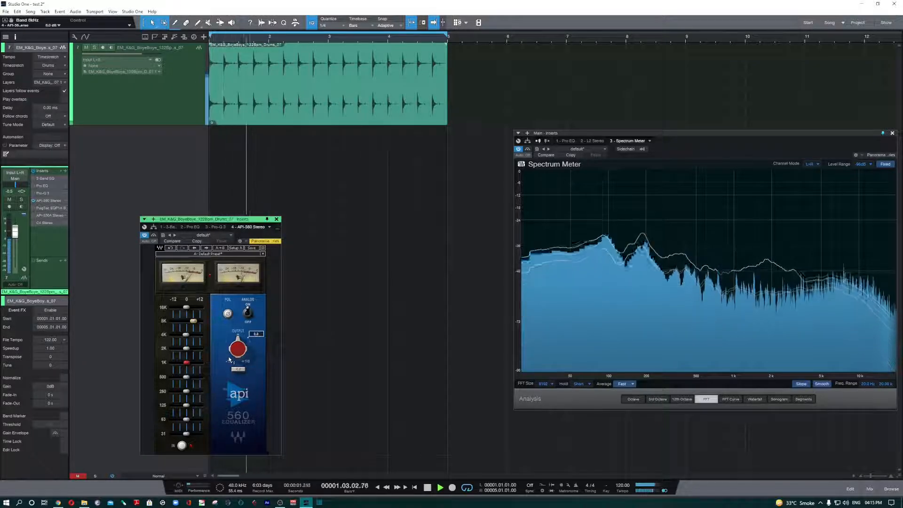
click(154, 235)
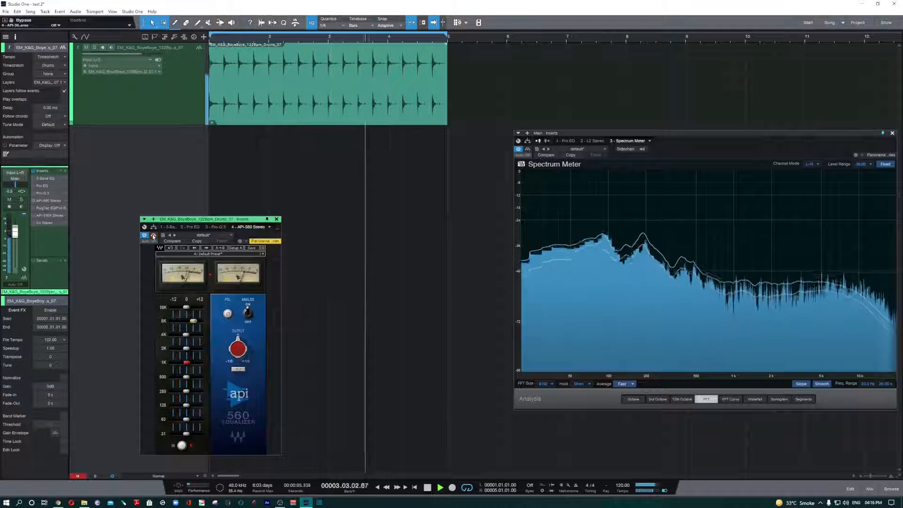
click(153, 235)
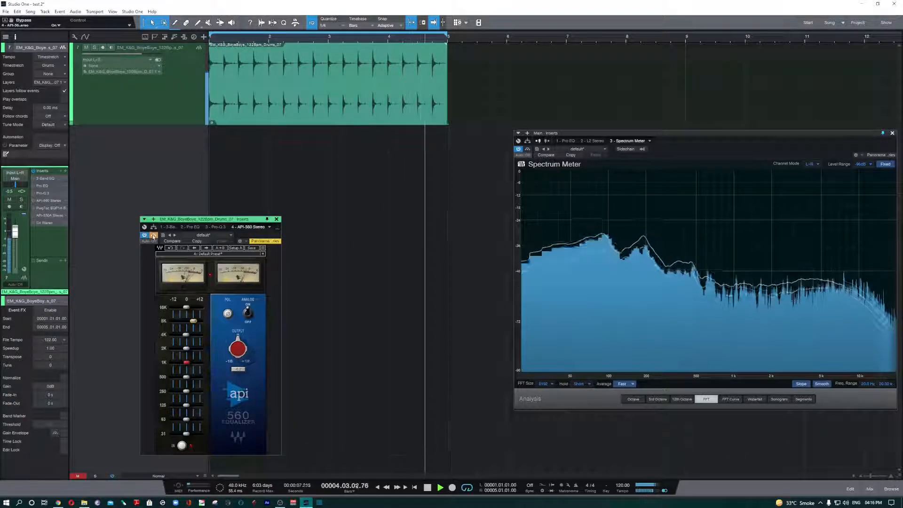
key(space)
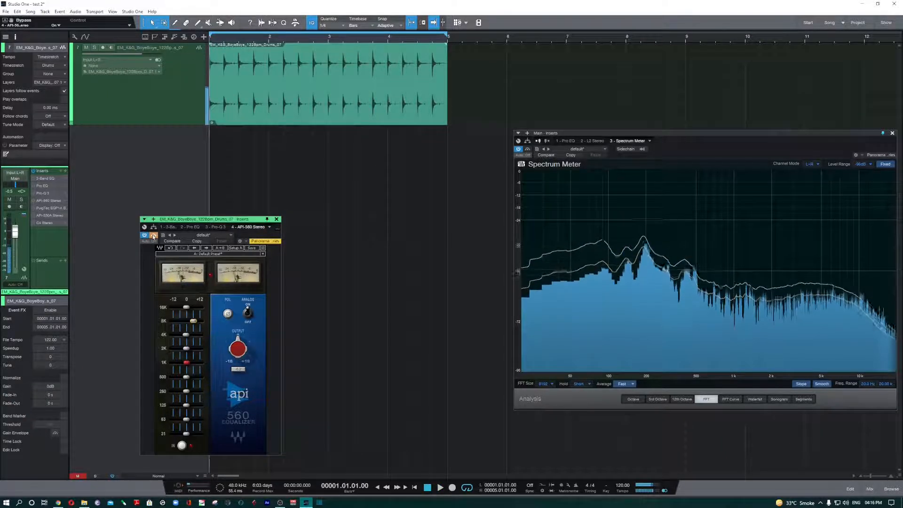
- In Pro-Q 3, replace the low cut with a +6 dB bell boost and set its frequency to 8000 Hz
click(219, 227)
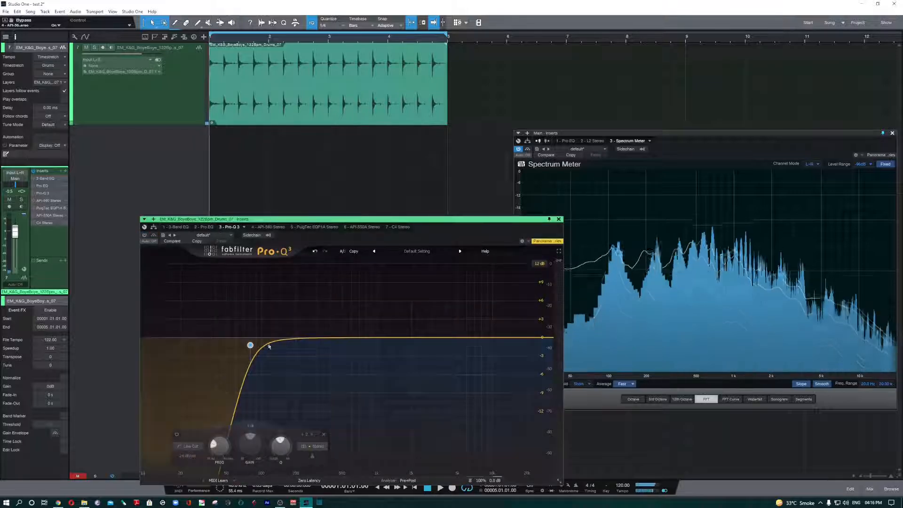
mouse_move(250, 345)
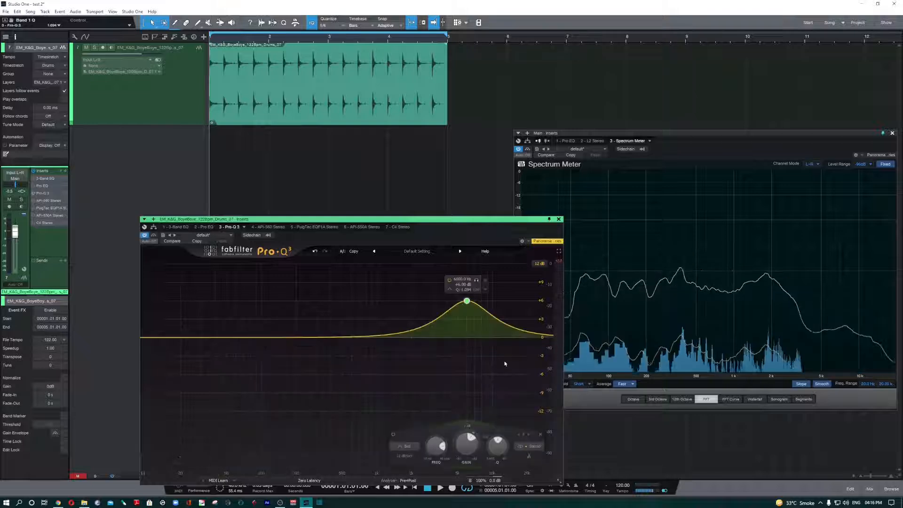
mouse_move(467, 444)
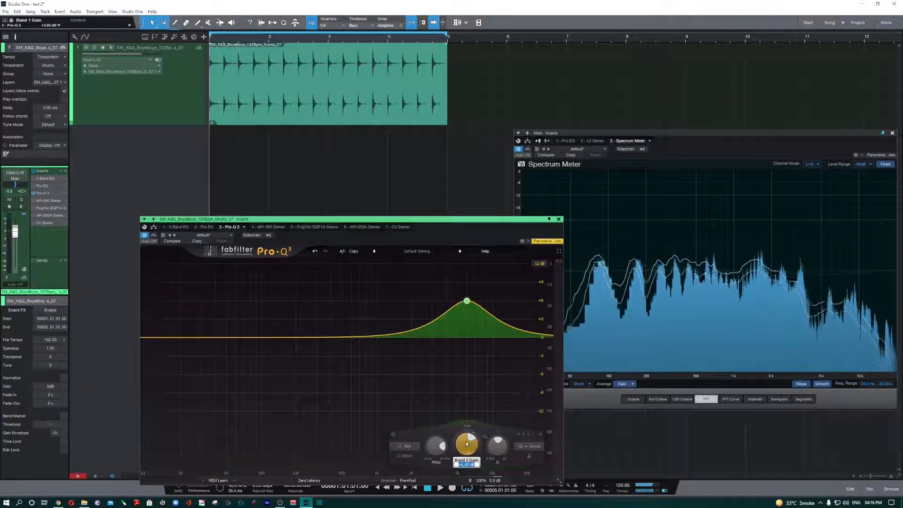
mouse_move(466, 301)
double_click(463, 279)
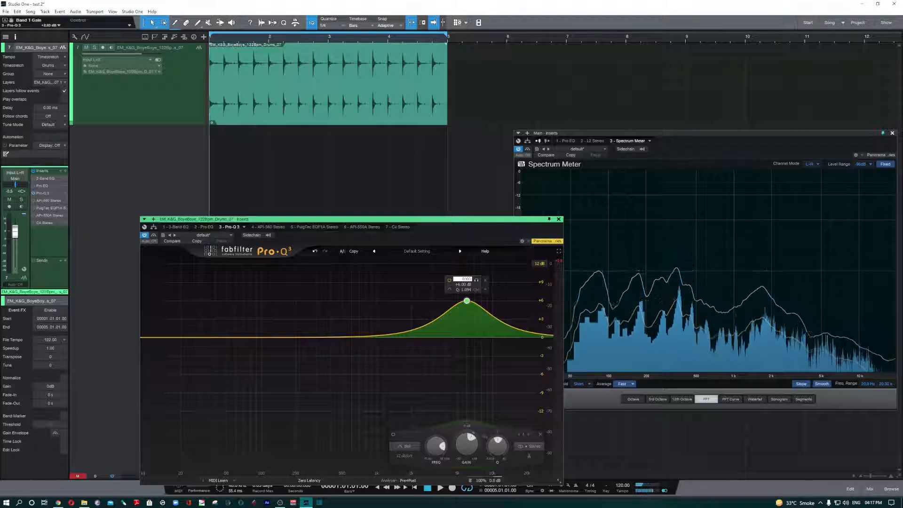
text(8000)
key(Return)
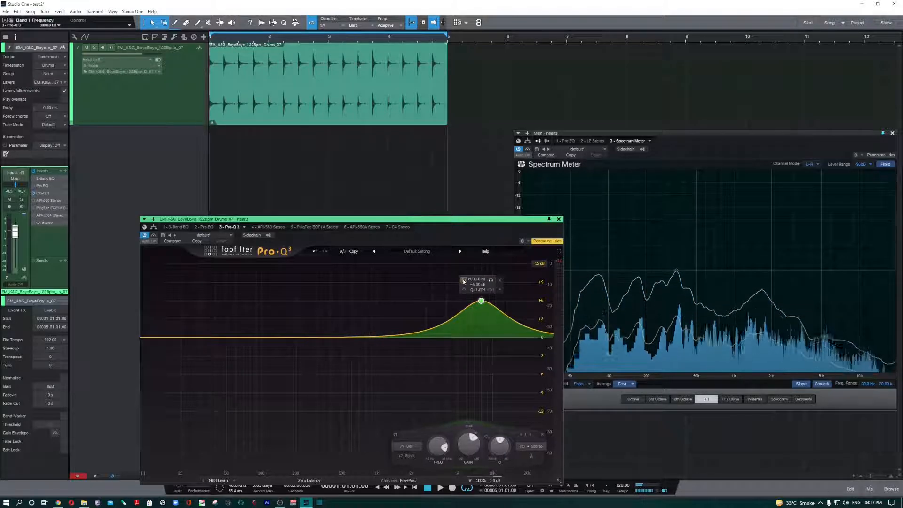
double_click(469, 446)
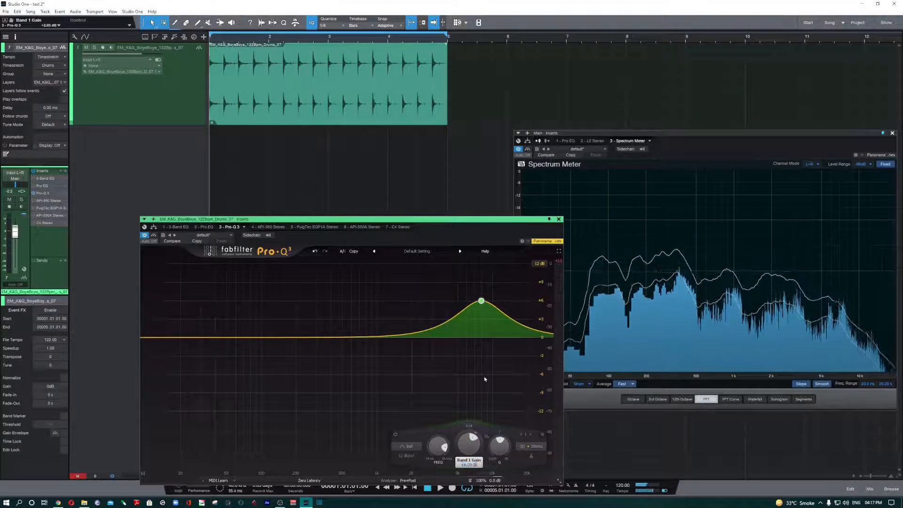
key(Escape)
- Play the loop while toggling Pro-Q 3's bypass, leave it bypassed, and return to the API-560's 8 kHz slider
key(space)
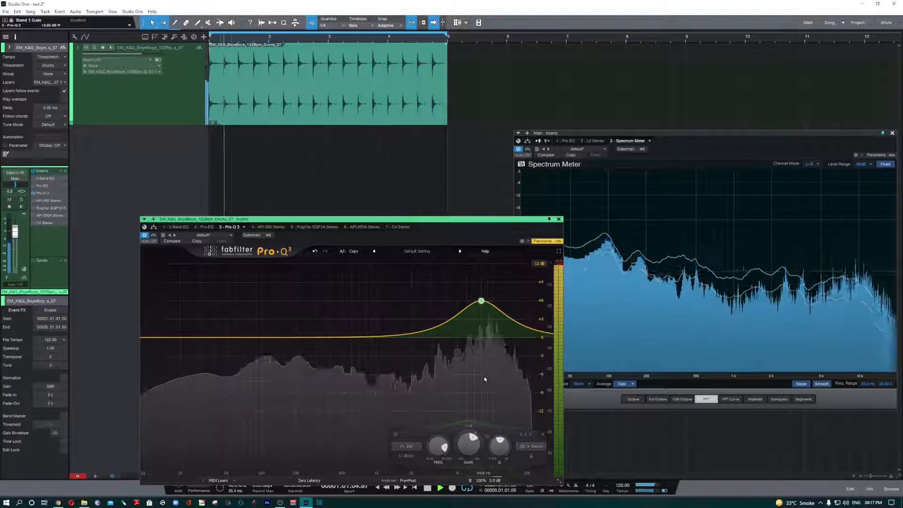
click(154, 235)
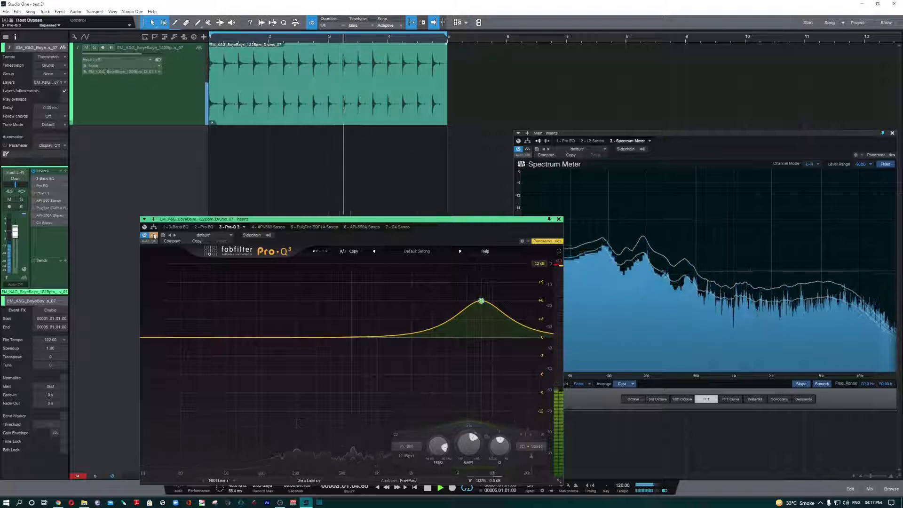
click(153, 235)
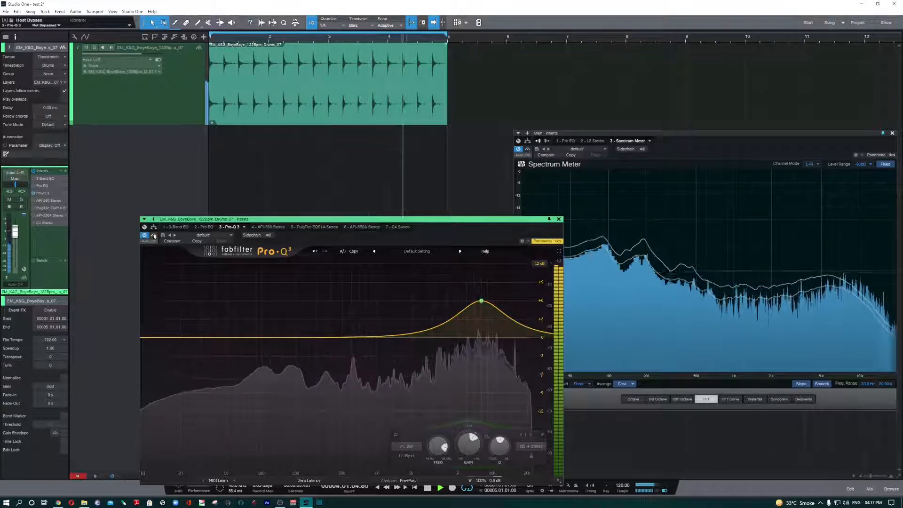
click(153, 235)
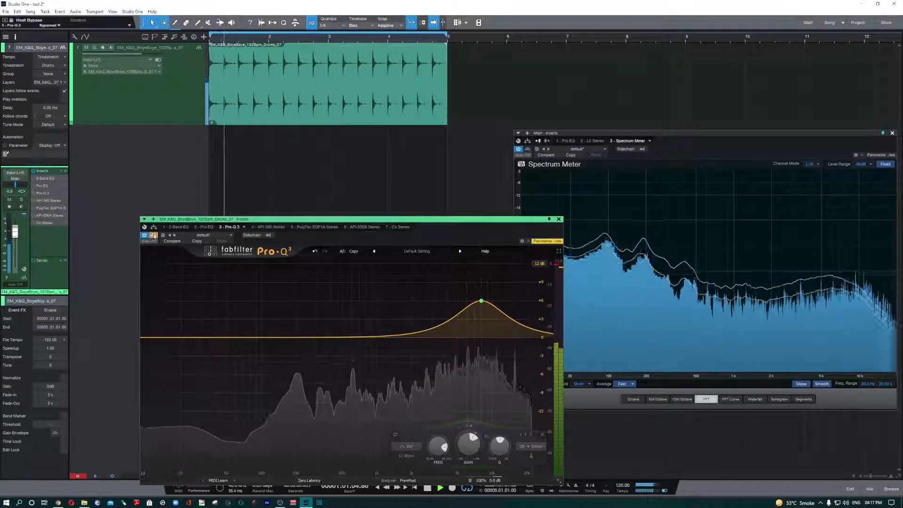
key(space)
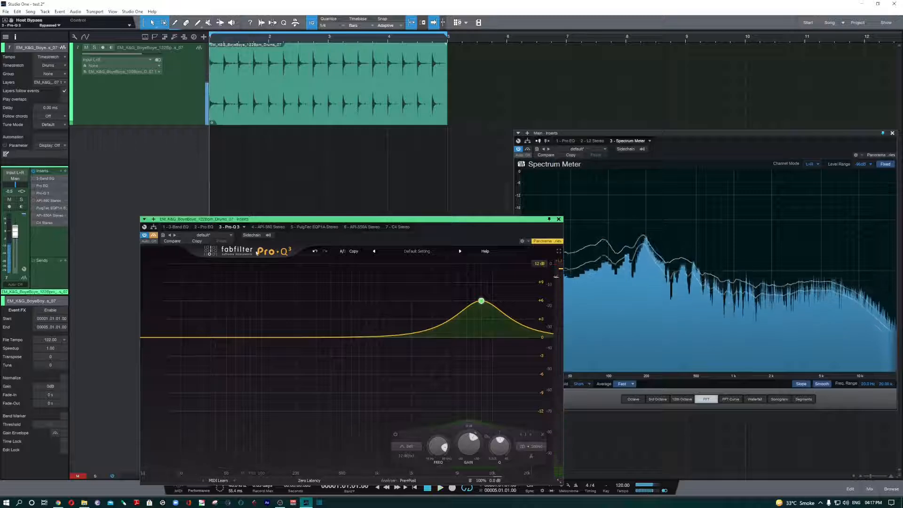
click(268, 227)
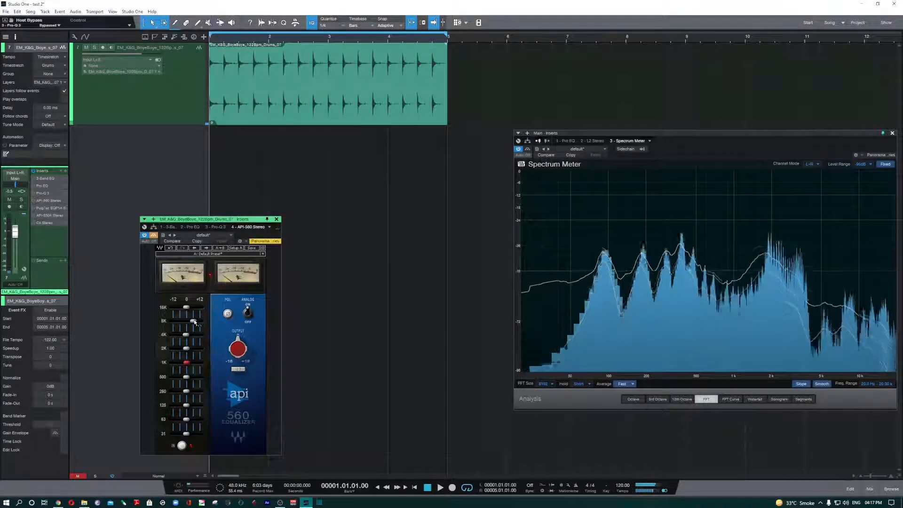
mouse_move(194, 322)
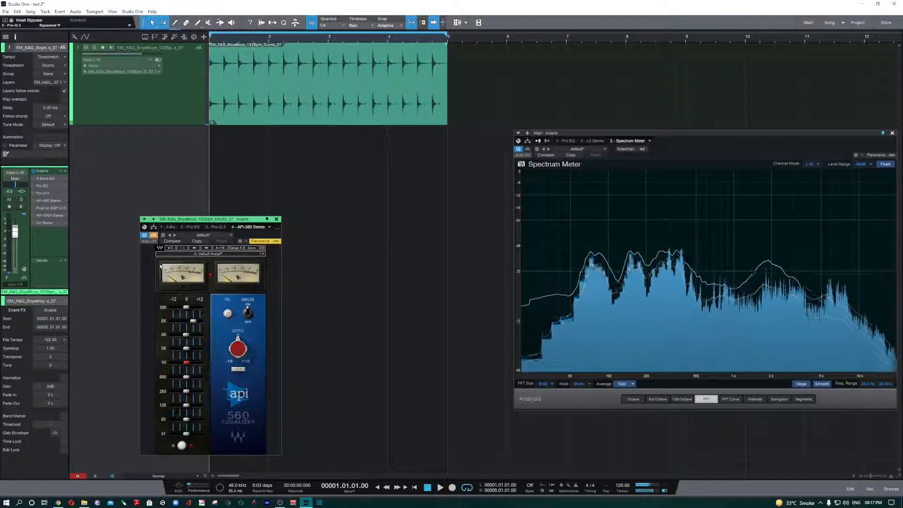
- Play the loop while repeatedly toggling the API-560's bypass to compare its 8 kHz boost, leaving it bypassed
key(space)
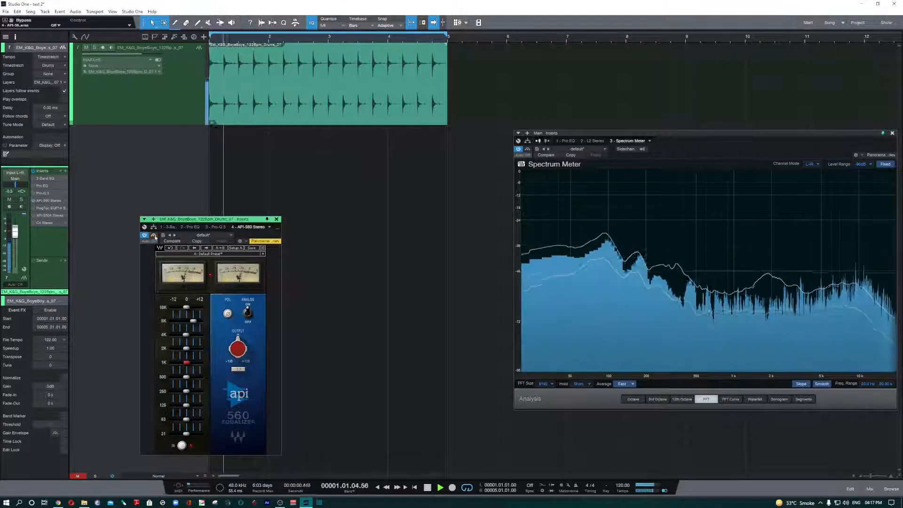
click(153, 235)
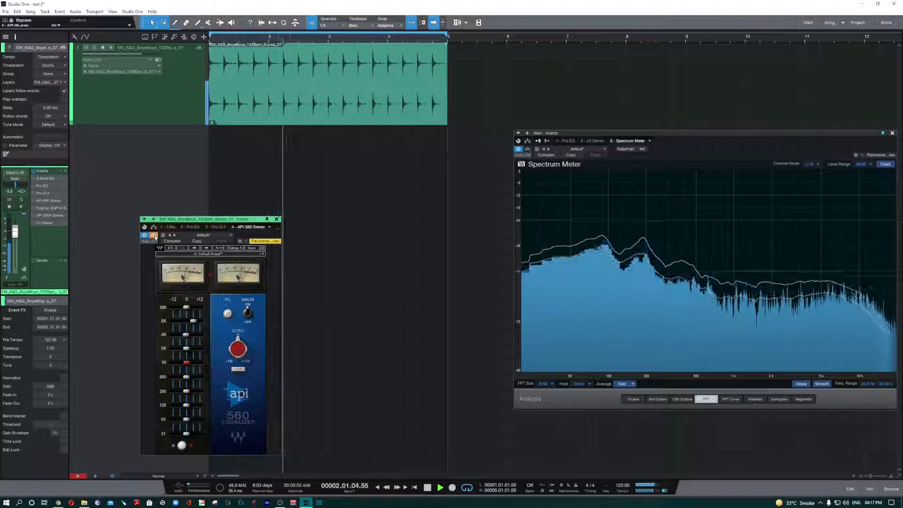
click(154, 236)
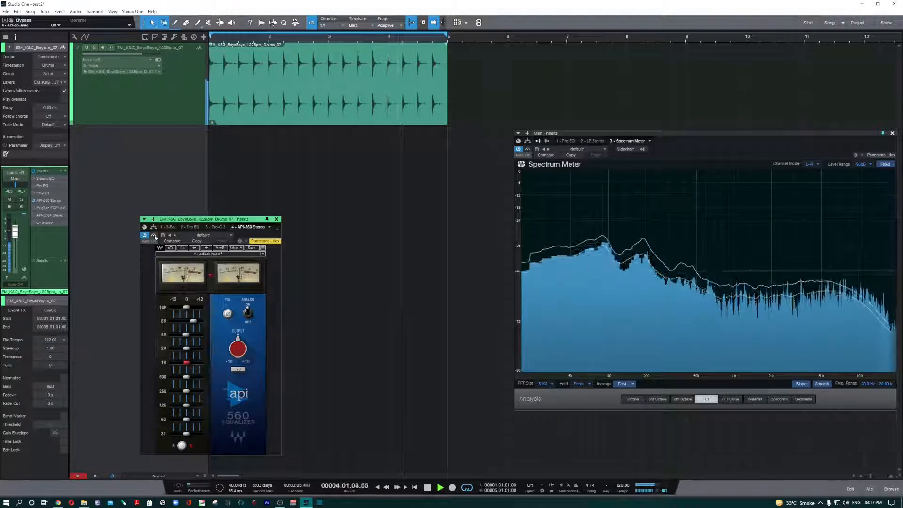
click(154, 235)
click(154, 235)
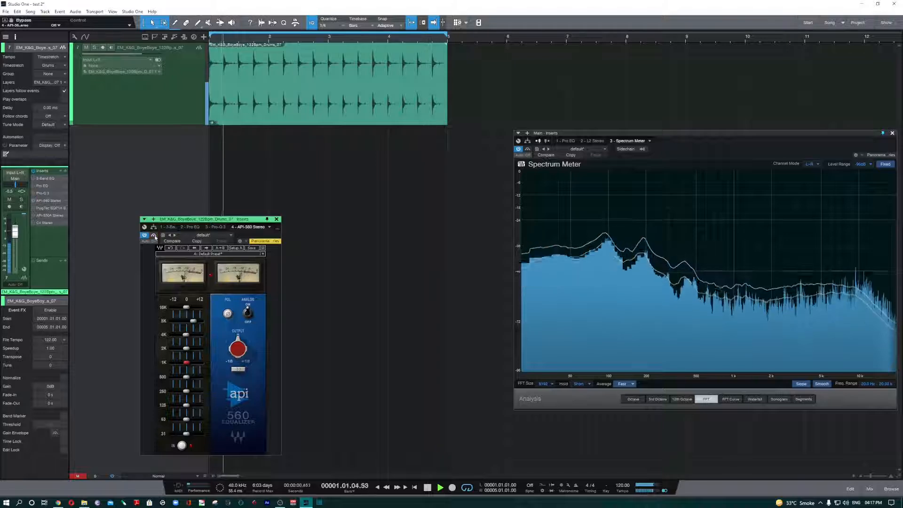
click(154, 236)
key(space)
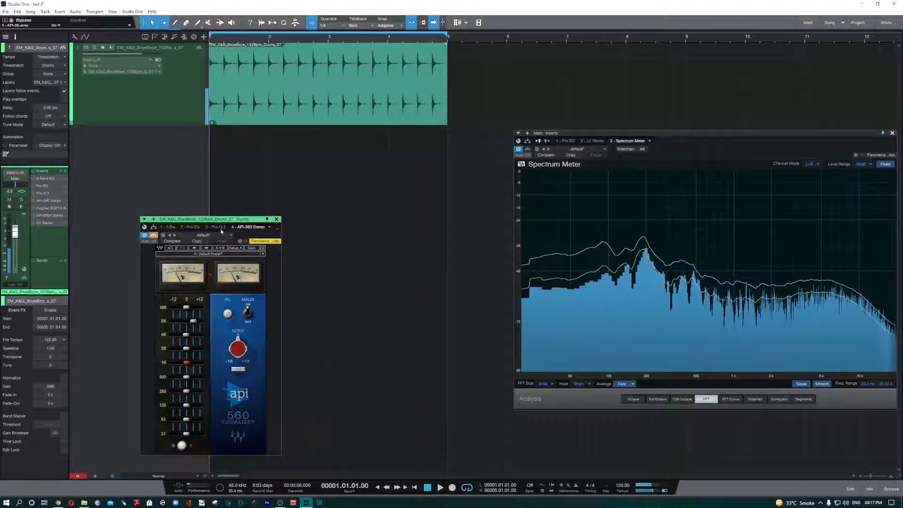
- Switch to Pro-Q 3 and play the loop while toggling its bypass to compare its bell boost, leaving it engaged
click(219, 227)
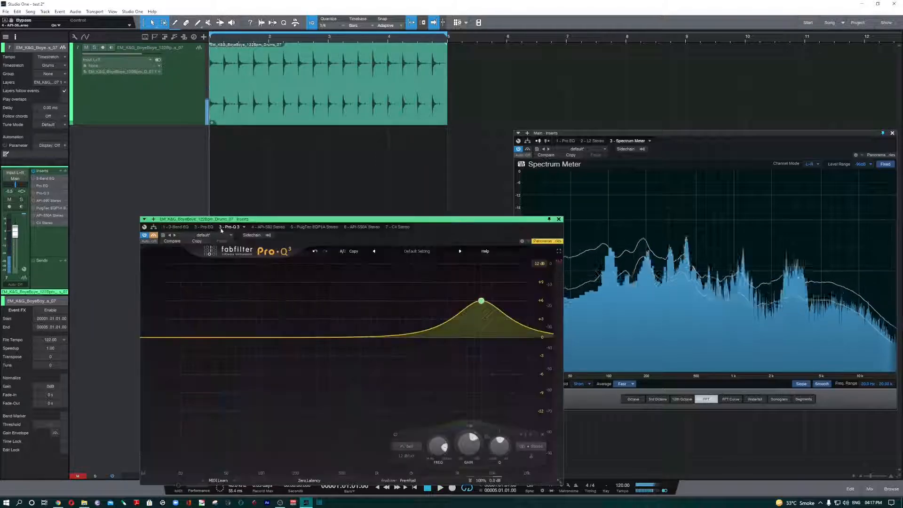
click(154, 236)
key(space)
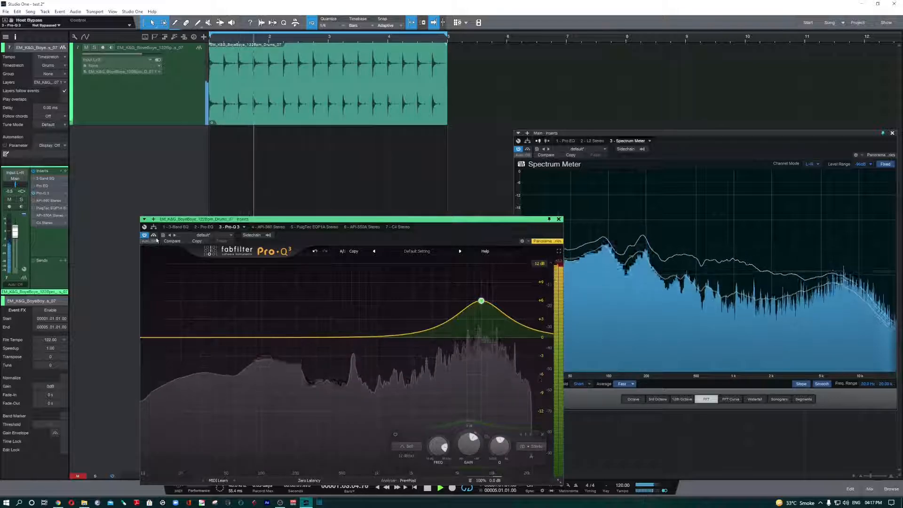
click(153, 235)
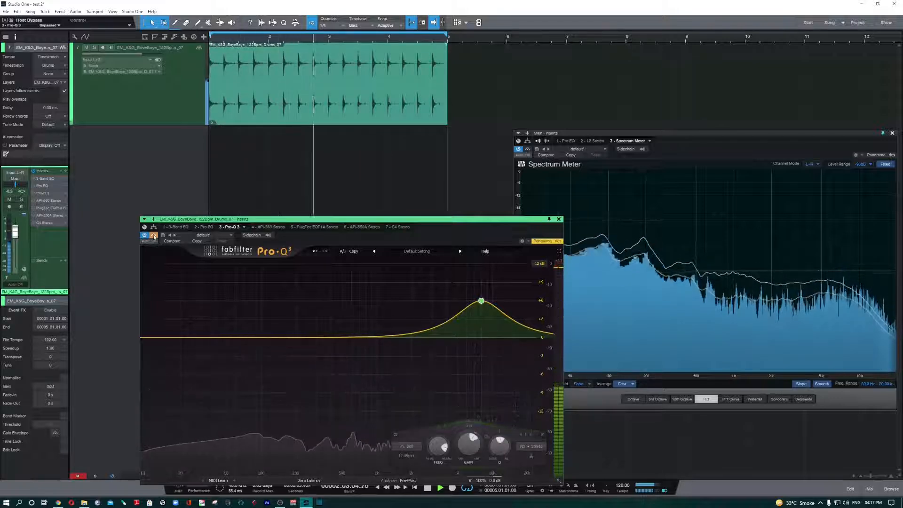
key(space)
click(154, 235)
mouse_move(481, 302)
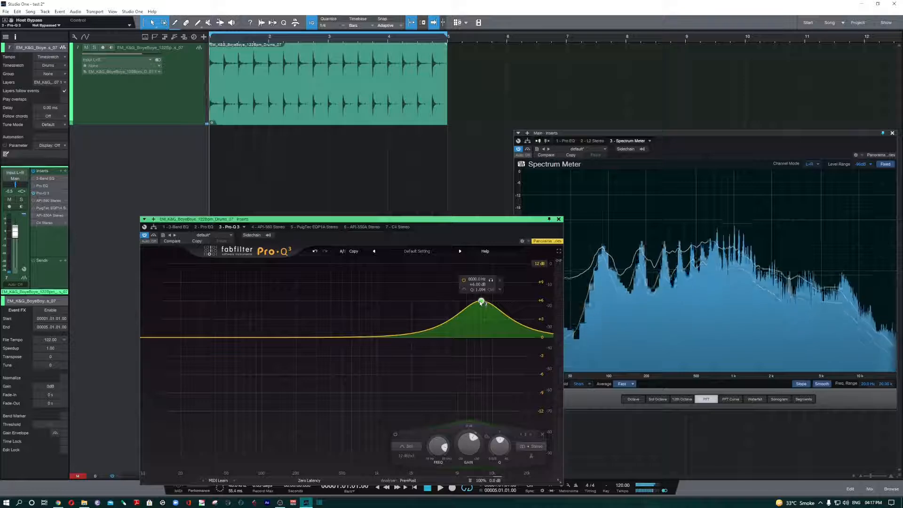
click(269, 227)
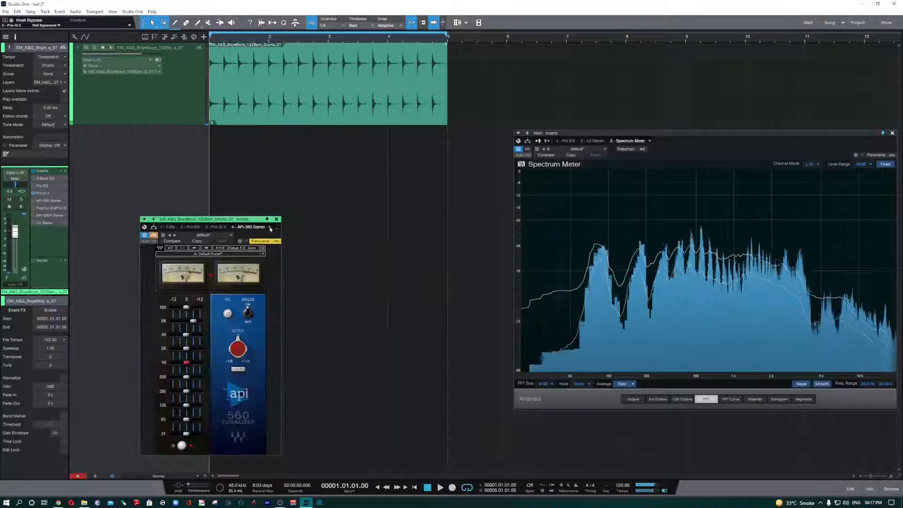
click(215, 227)
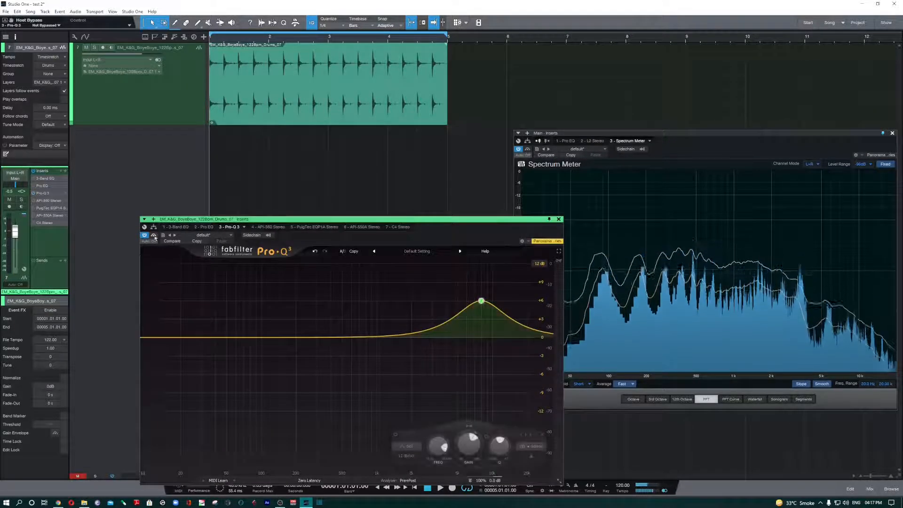
- Return to the API-560 and play the loop while toggling its bypass, leaving it engaged
click(268, 227)
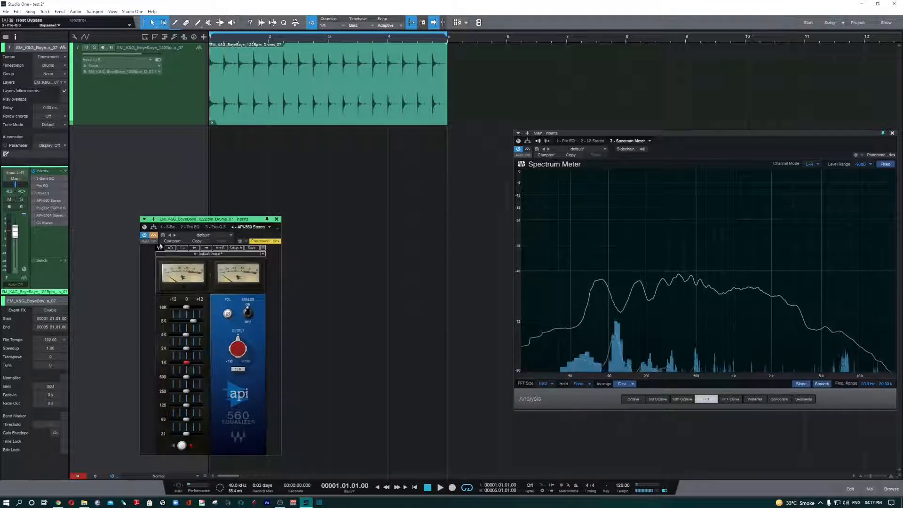
click(154, 236)
key(space)
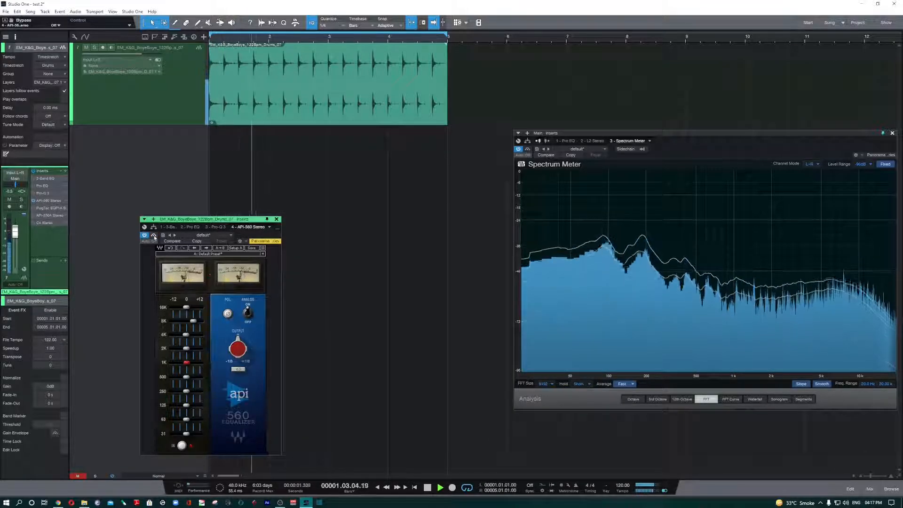
click(154, 235)
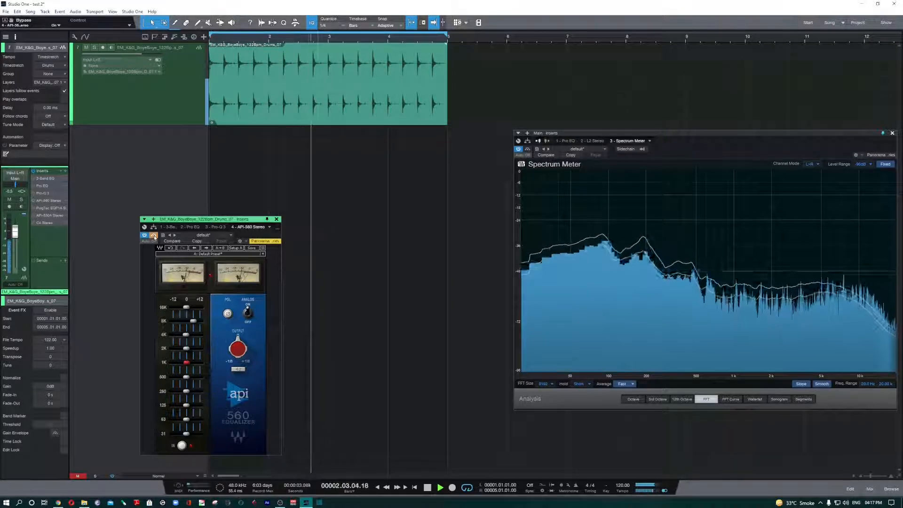
click(154, 235)
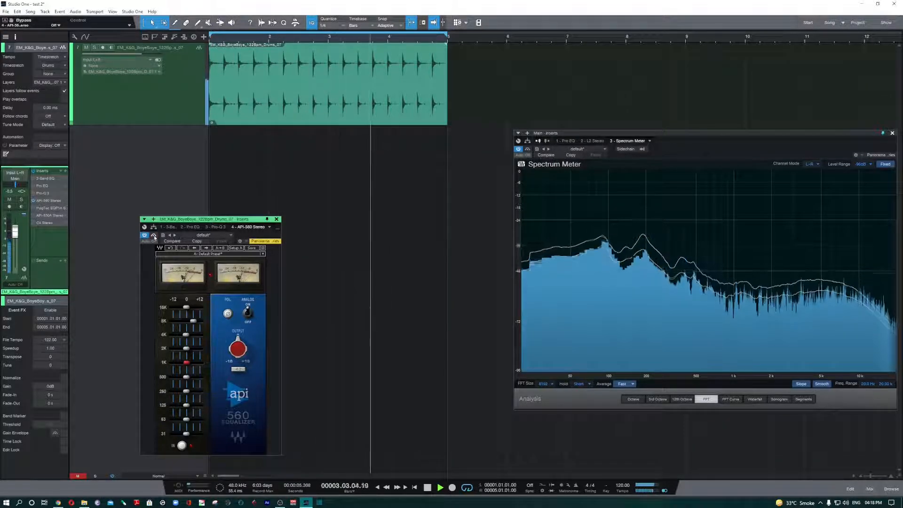
key(space)
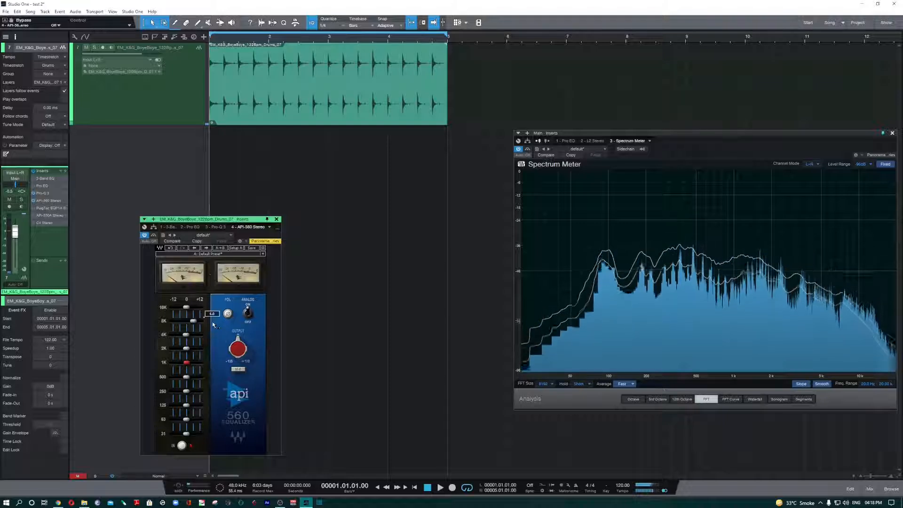
- Deactivate the Pro-Q 3 and API-560 inserts and show only the PuigTec EQP1A
click(221, 227)
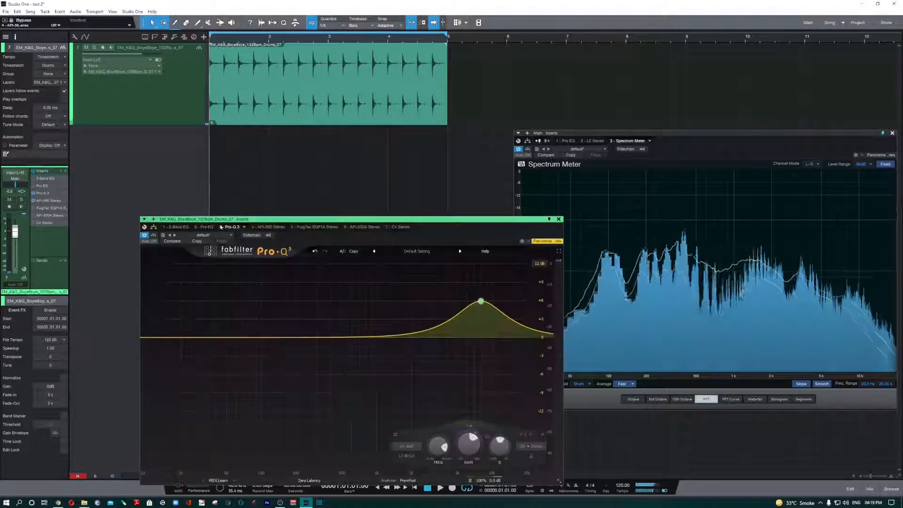
click(270, 227)
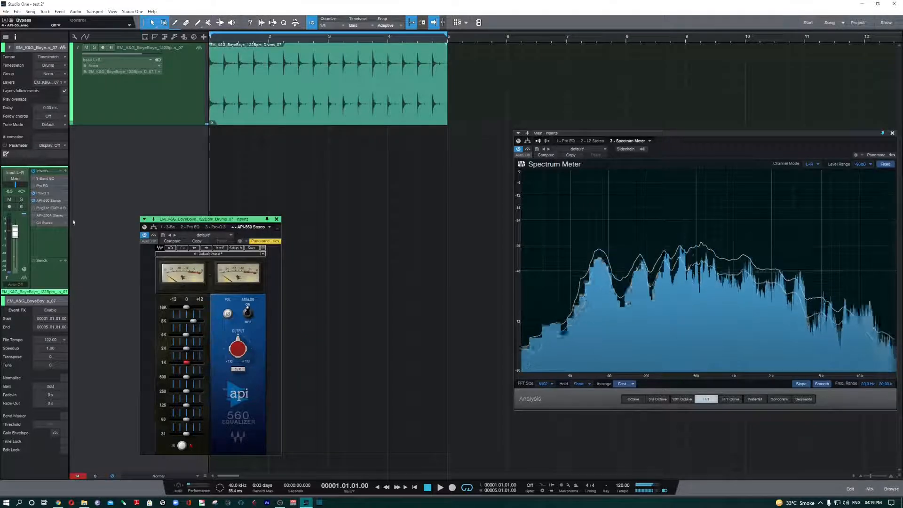
click(34, 201)
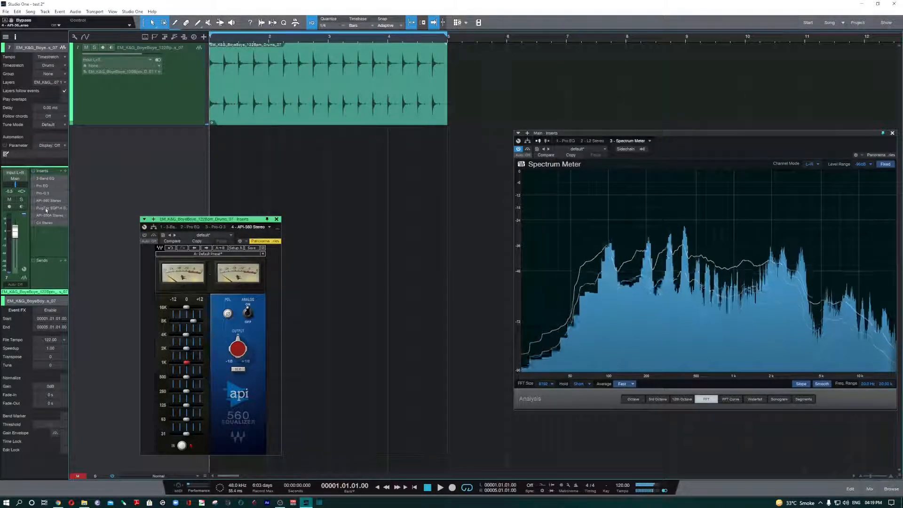
click(46, 209)
click(259, 376)
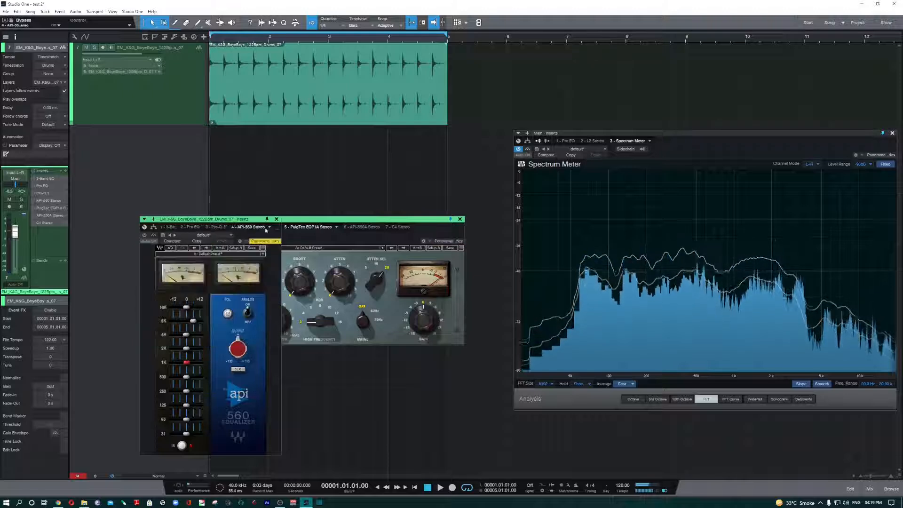
click(277, 219)
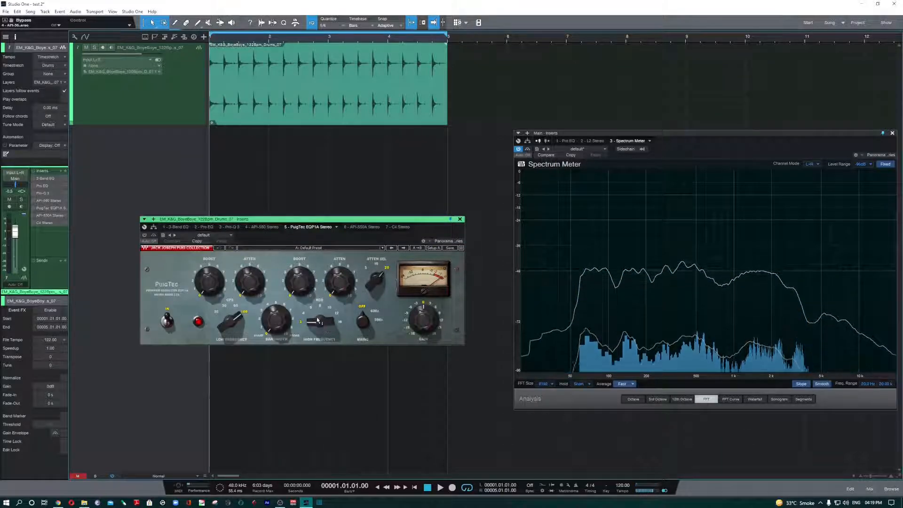
- Set a high-frequency boost at 8 kHz on the PuigTec and play the loop while toggling its bypass, leaving it bypassed
drag(316, 323, 320, 323)
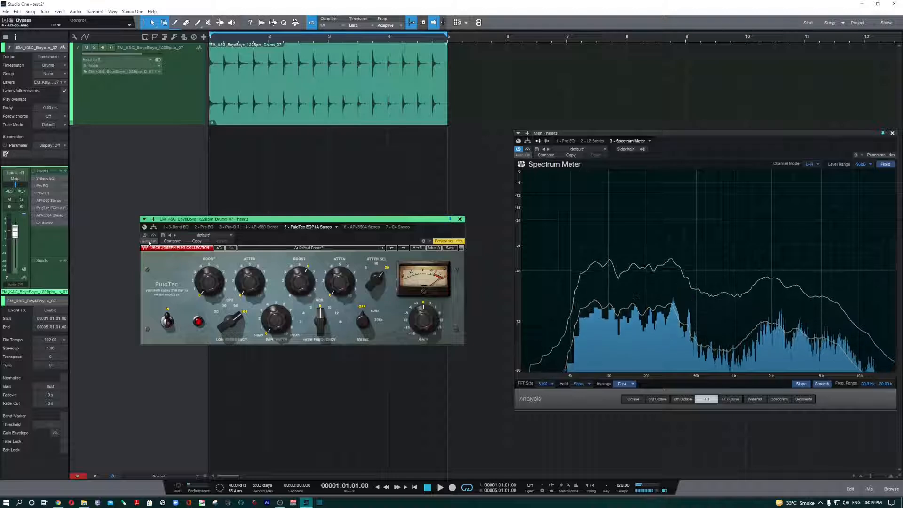
key(space)
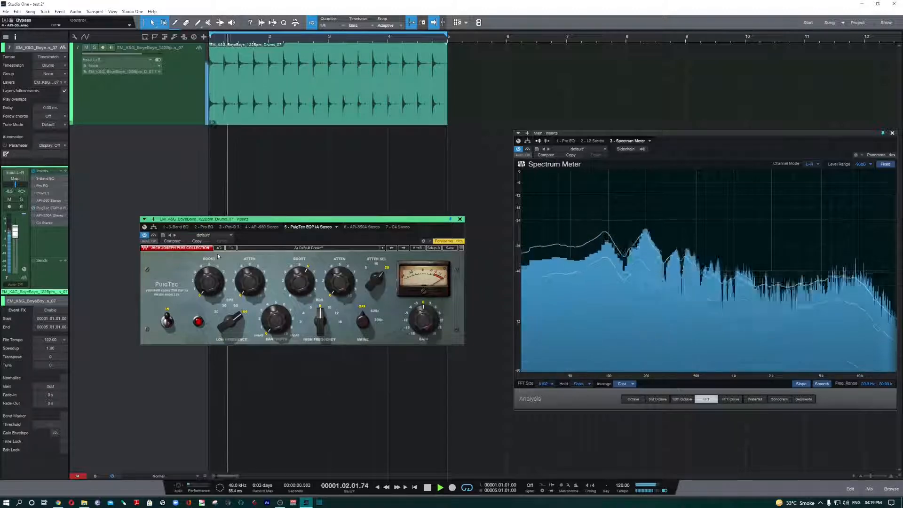
click(146, 235)
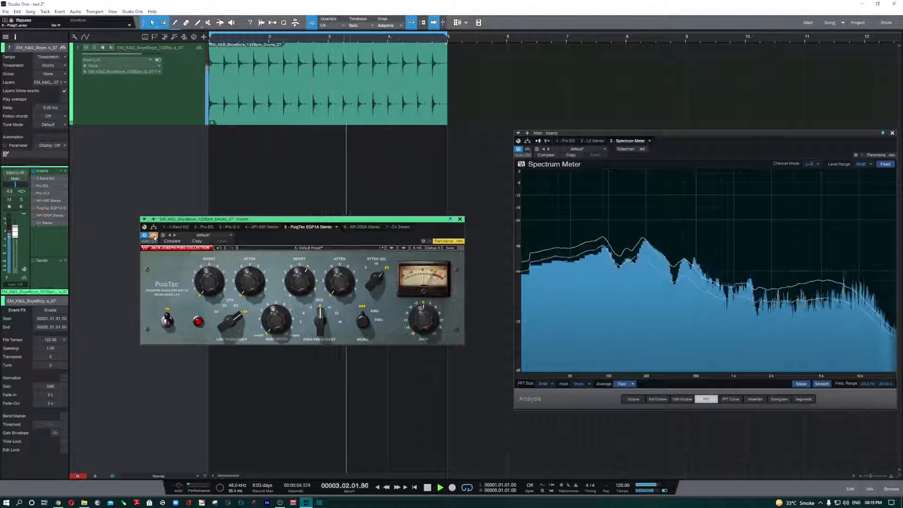
click(153, 235)
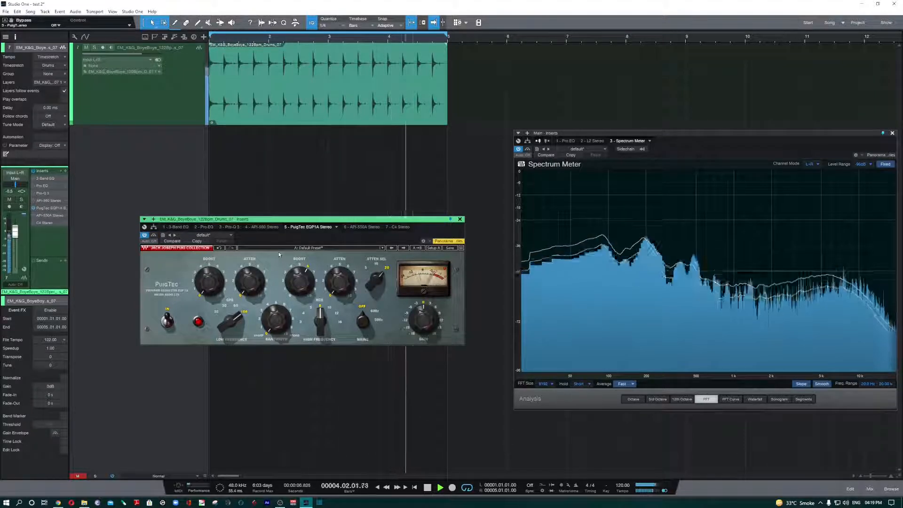
key(space)
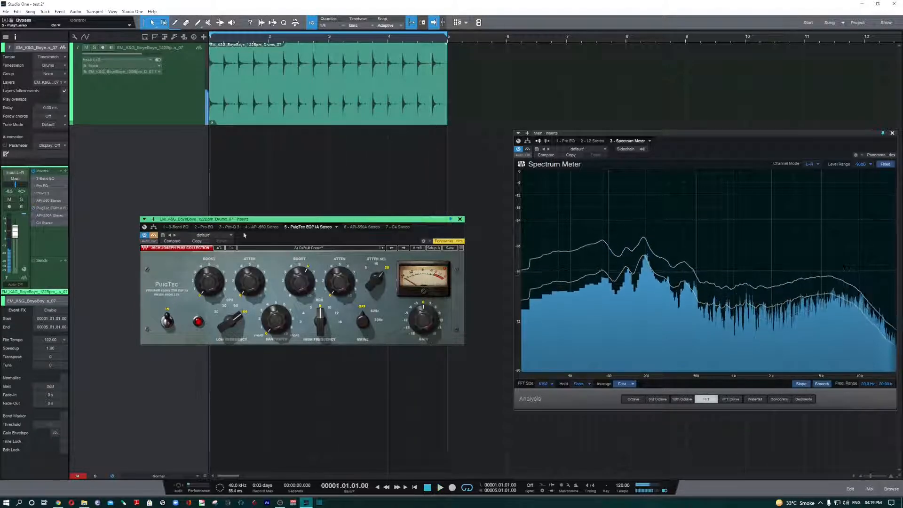
- Reactivate the API-560 and play the loop while toggling its bypass for comparison with the PuigTec, leaving it bypassed
click(251, 226)
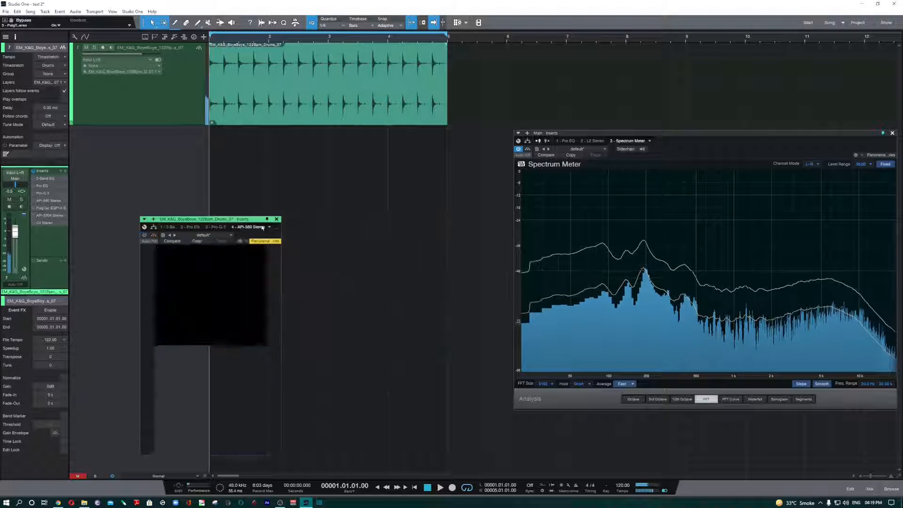
click(145, 235)
key(space)
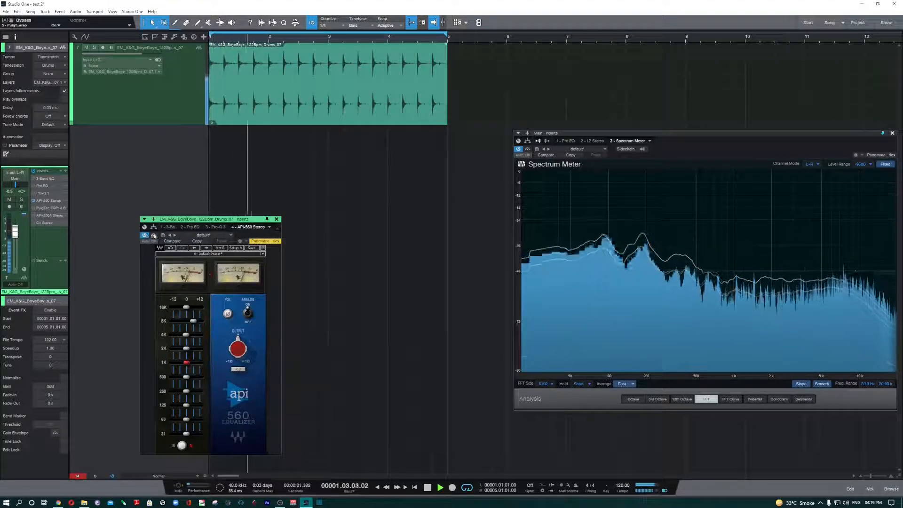
click(154, 235)
click(154, 236)
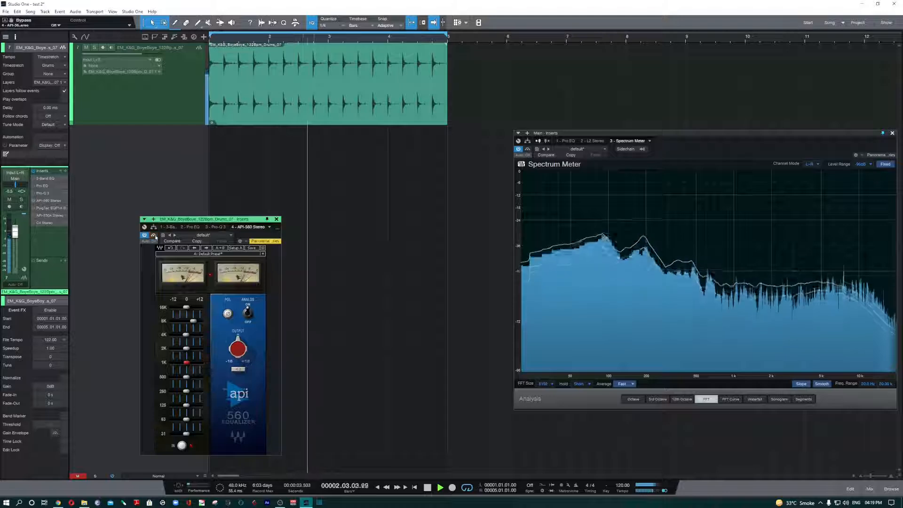
key(space)
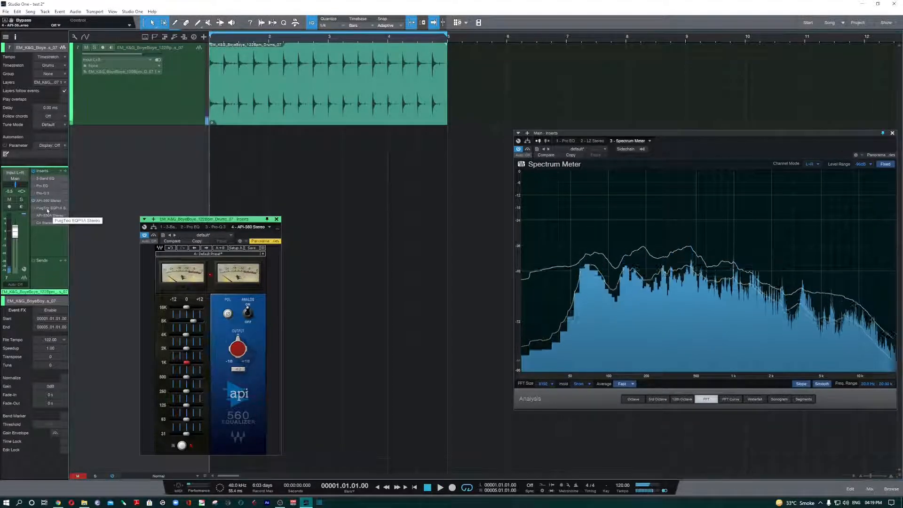
click(155, 236)
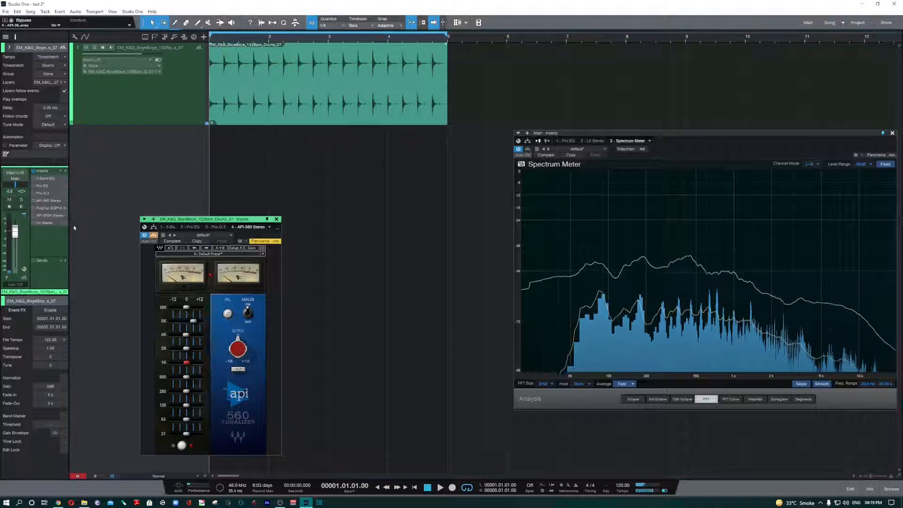
- Reopen the PuigTec, play the loop with it engaged, and bring the API-560 back to the front
double_click(50, 208)
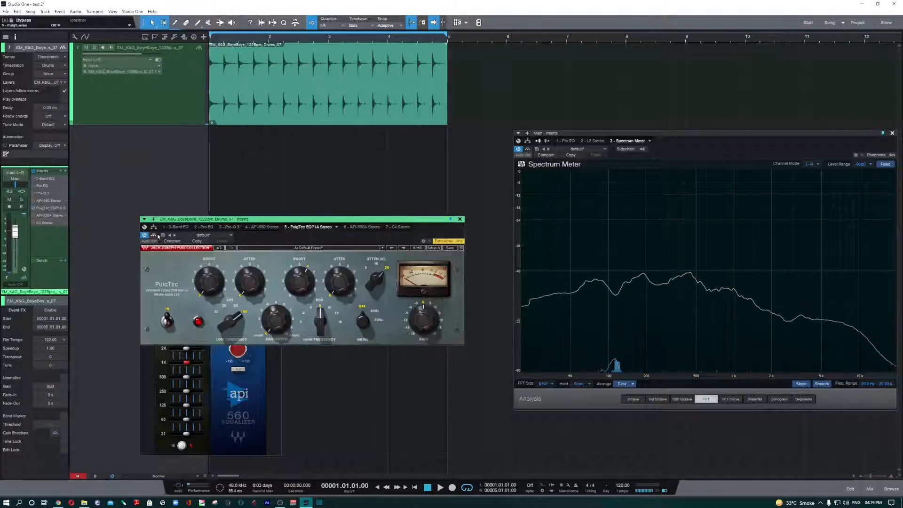
key(space)
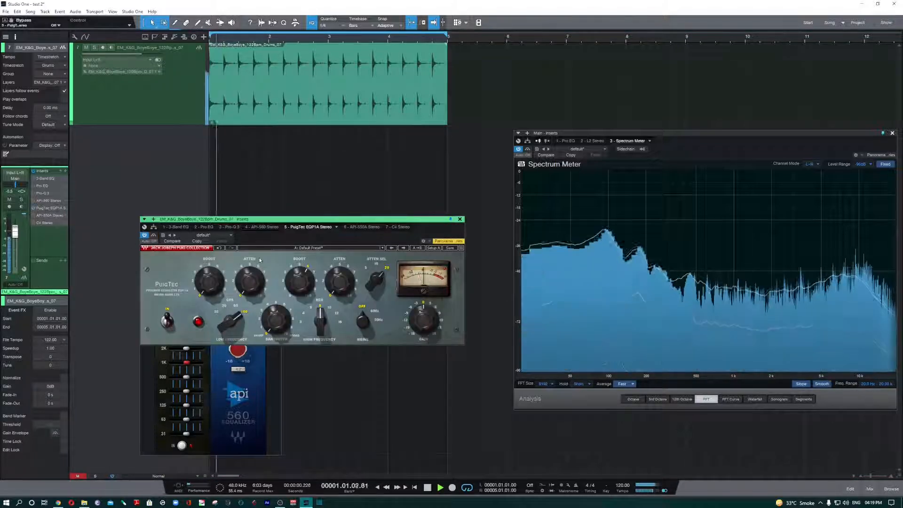
click(154, 236)
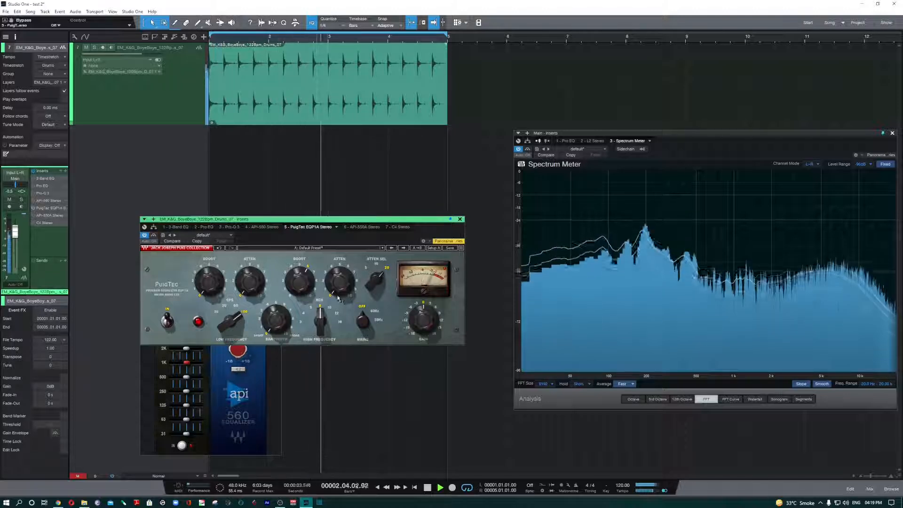
key(space)
click(278, 393)
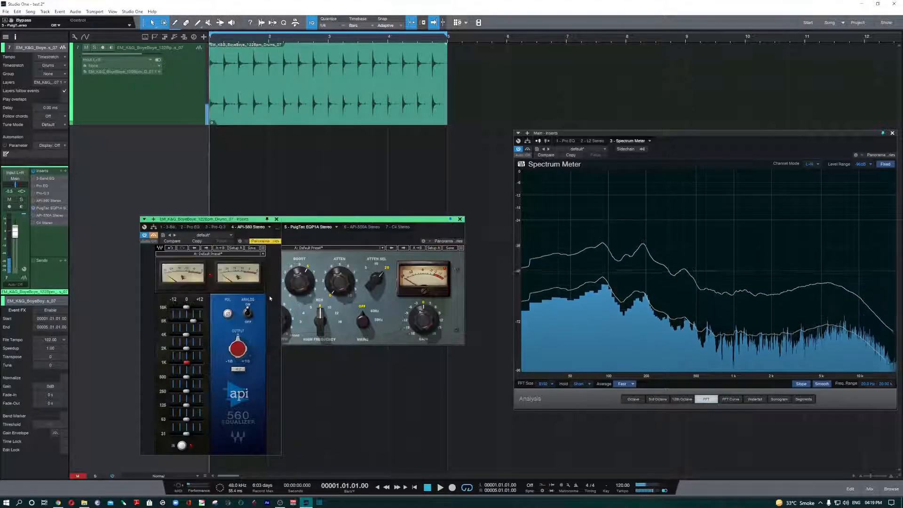
- Return to the PuigTec EQP1A and play the loop while toggling its bypass, leaving the EQ engaged
click(235, 312)
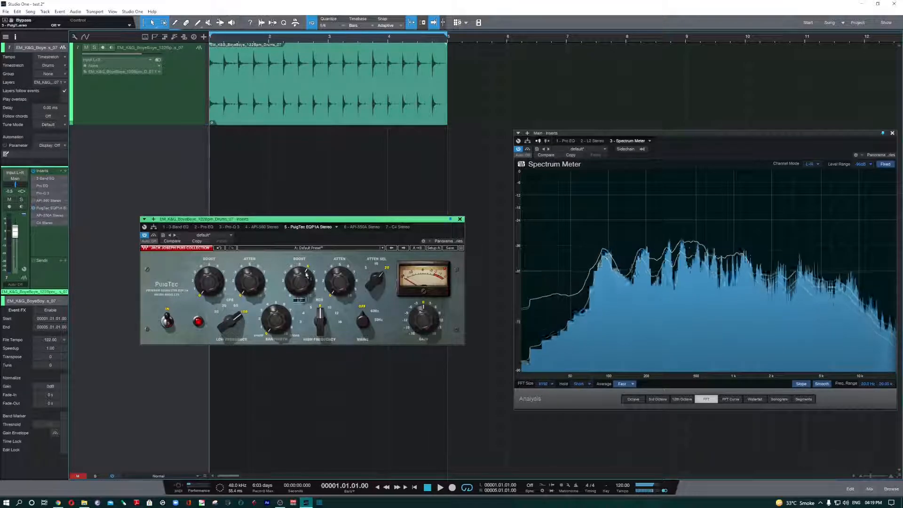
key(space)
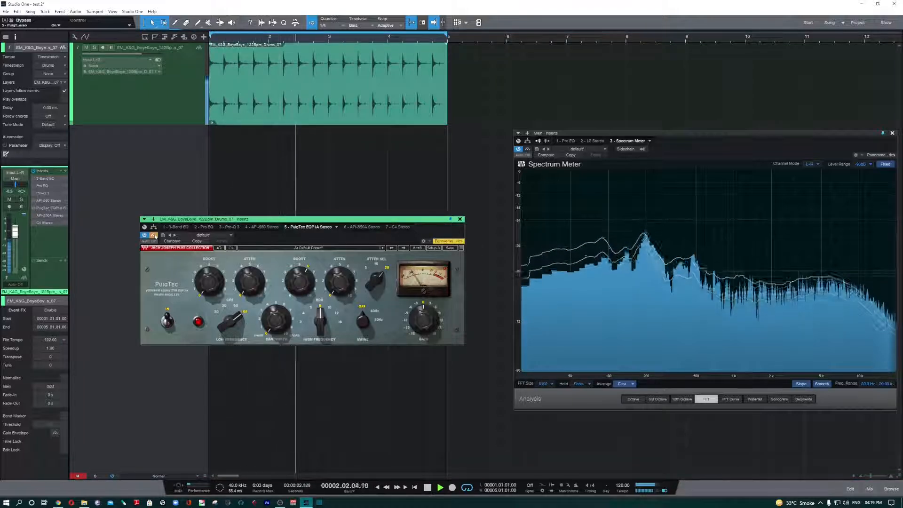
key(space)
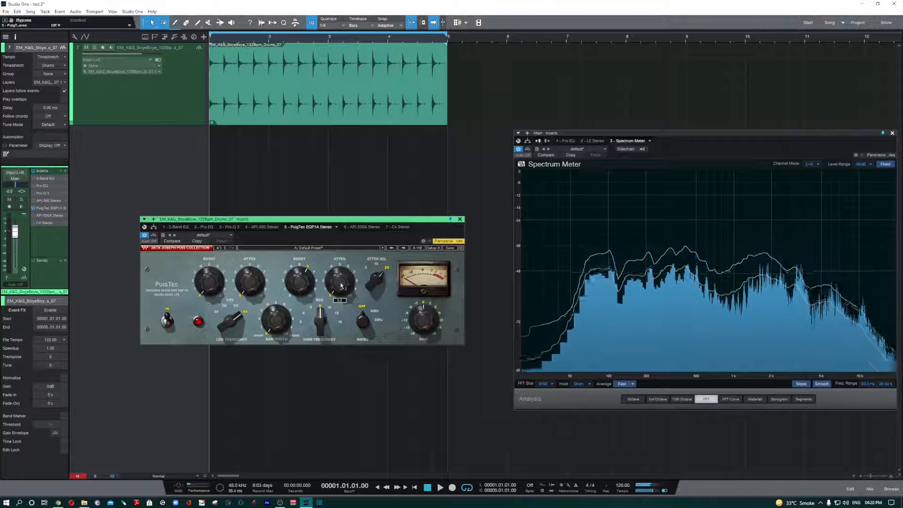
- Raise the PuigTec's high-frequency attenuation to about 4.2 and vary it around that value while the loop plays
drag(340, 285, 335, 272)
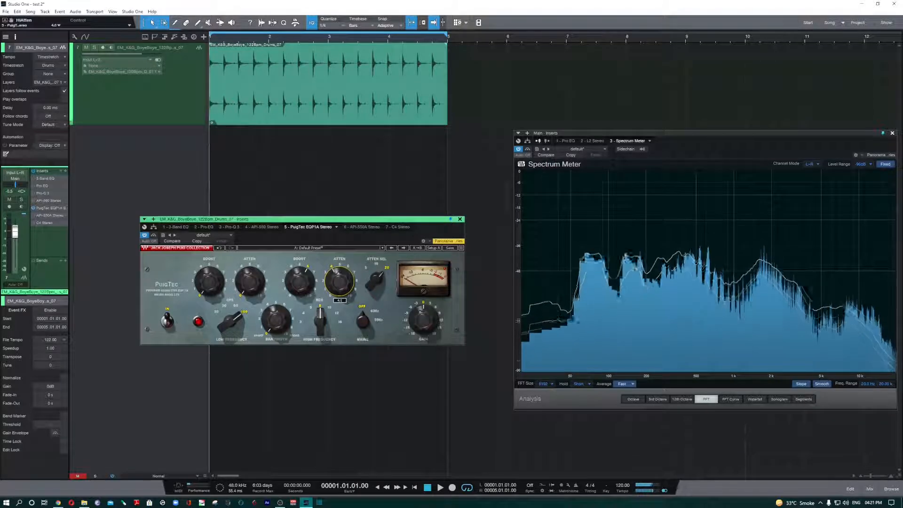
drag(338, 282, 338, 281)
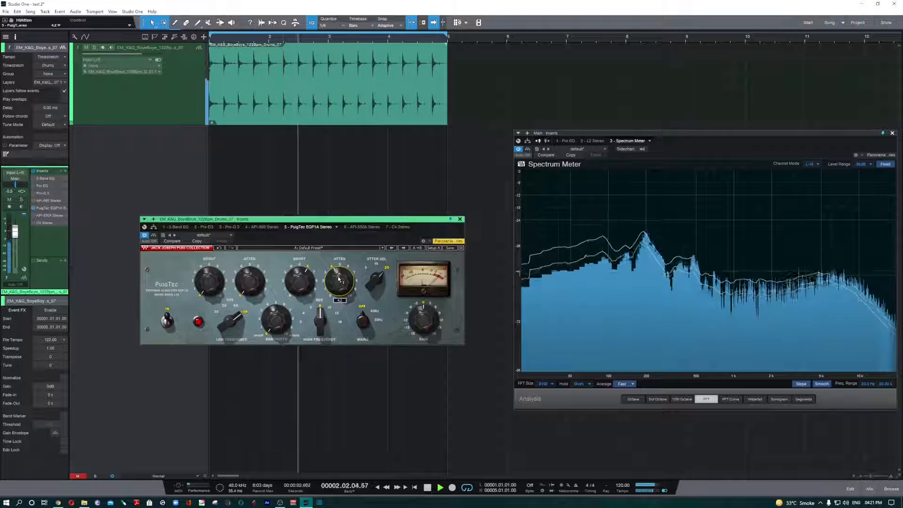
drag(332, 292, 331, 309)
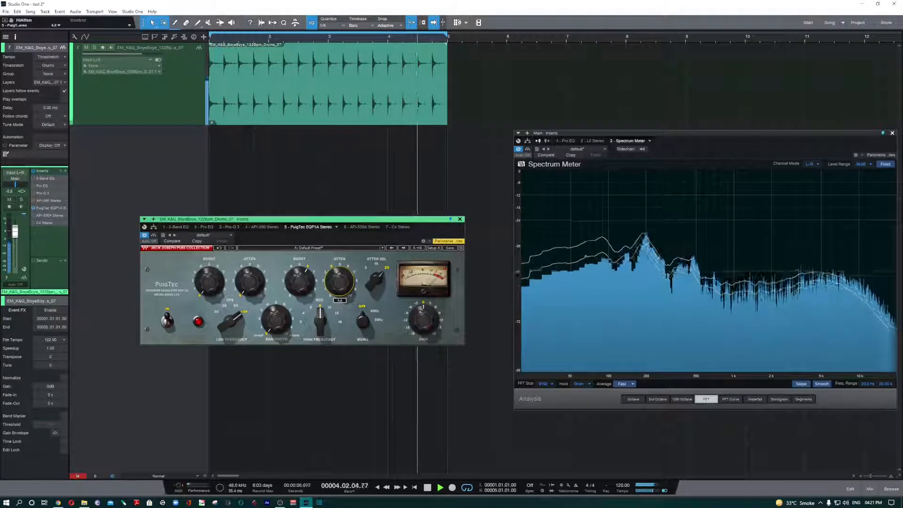
drag(339, 285, 342, 289)
key(space)
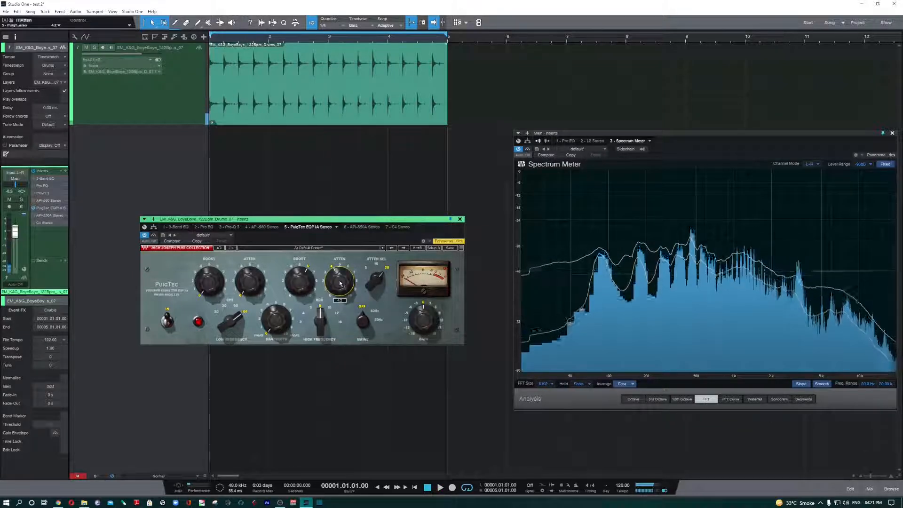
- Reset the PuigTec's high-frequency attenuation to zero, play the loop, and raise the attenuation to about 5.1
alt+click(339, 282)
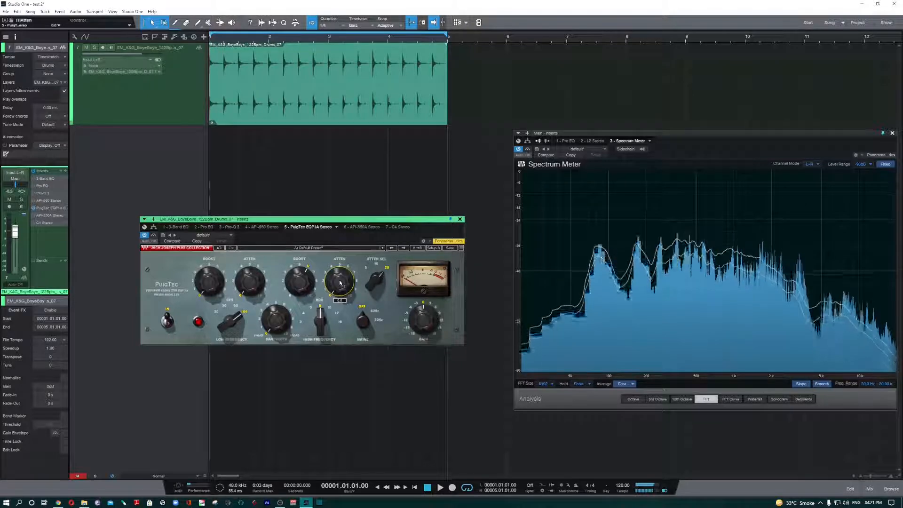
key(space)
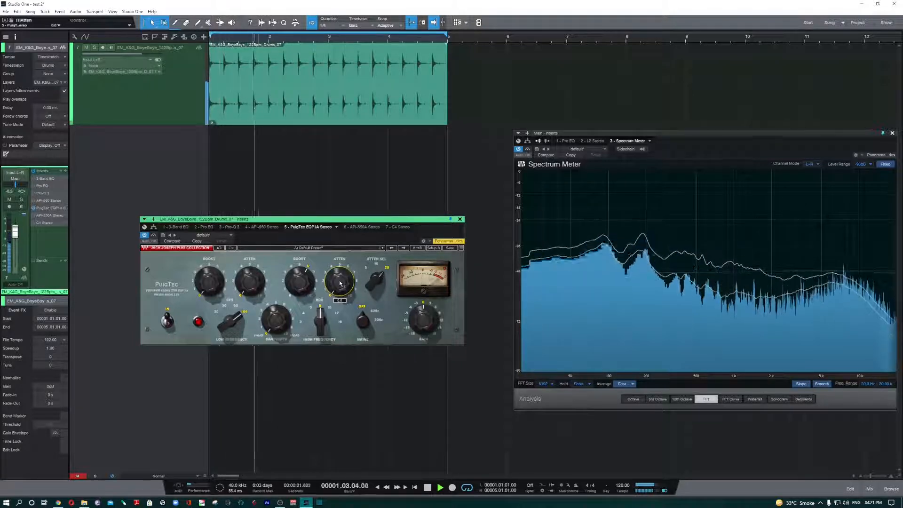
drag(339, 282, 339, 274)
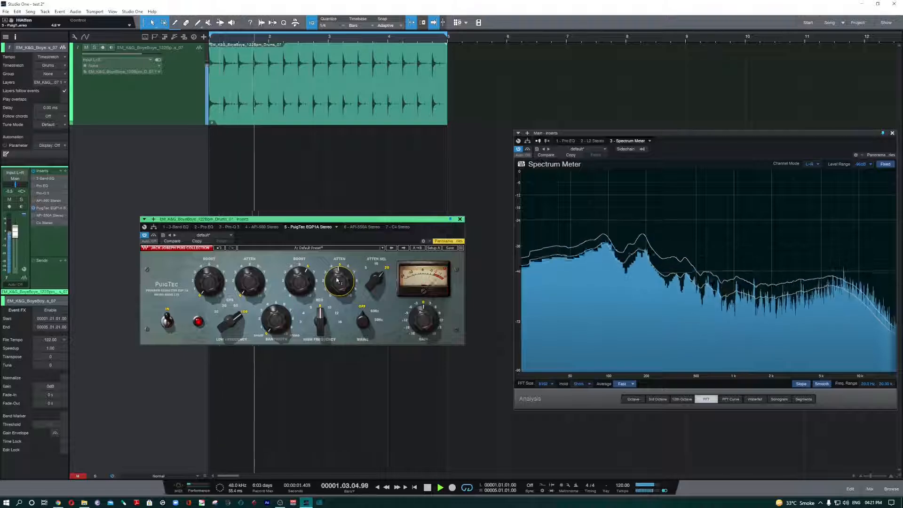
drag(338, 280, 339, 286)
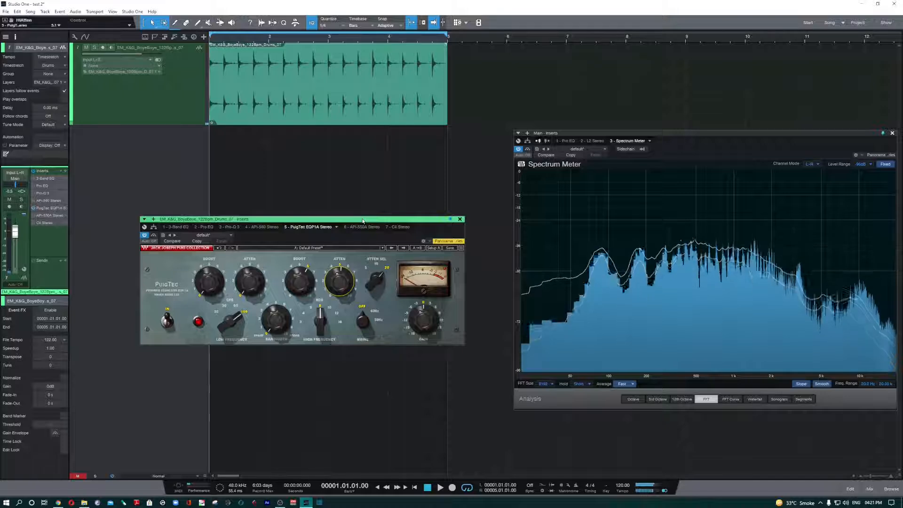
mouse_move(340, 282)
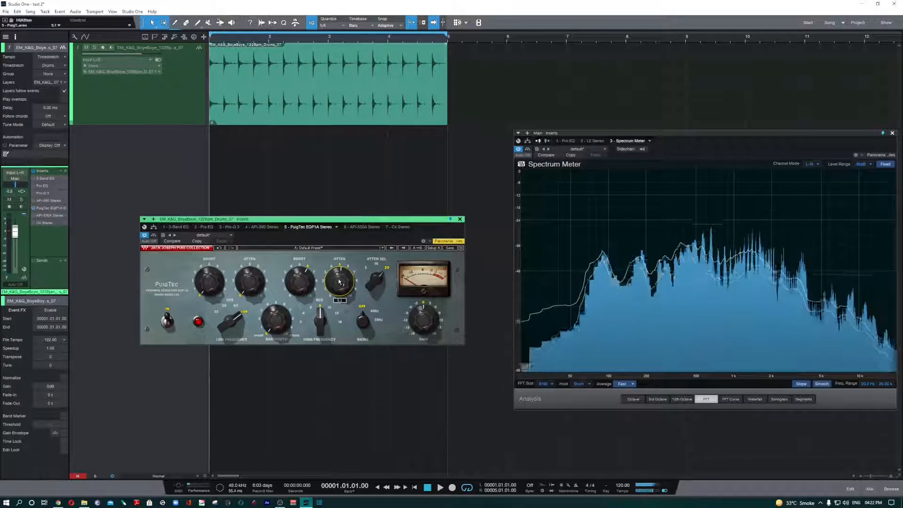
click(446, 271)
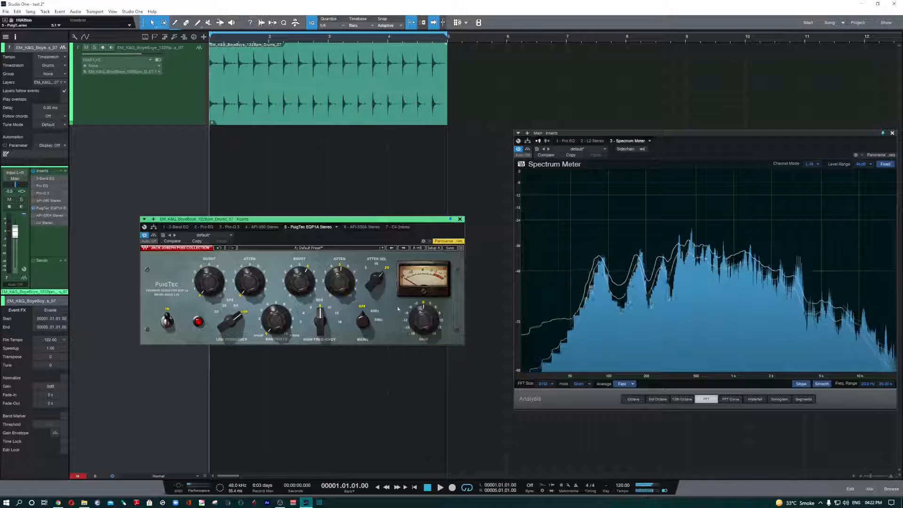
mouse_move(342, 286)
- Open and activate the API-550A, and boost its high-frequency gain while the loop plays
click(361, 227)
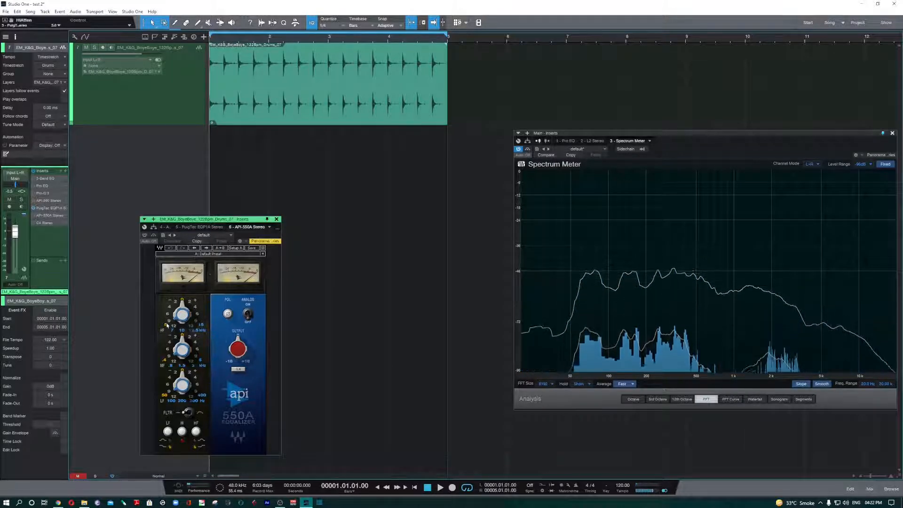
click(197, 311)
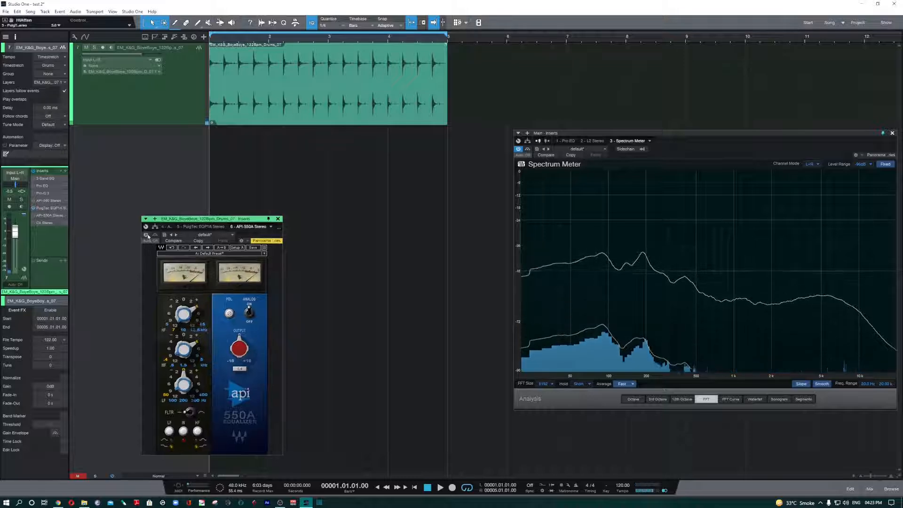
key(space)
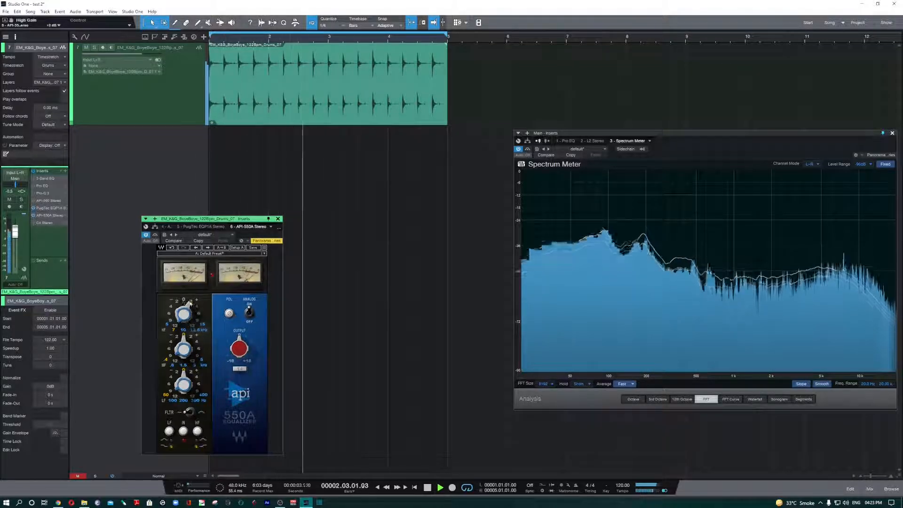
drag(183, 302, 197, 309)
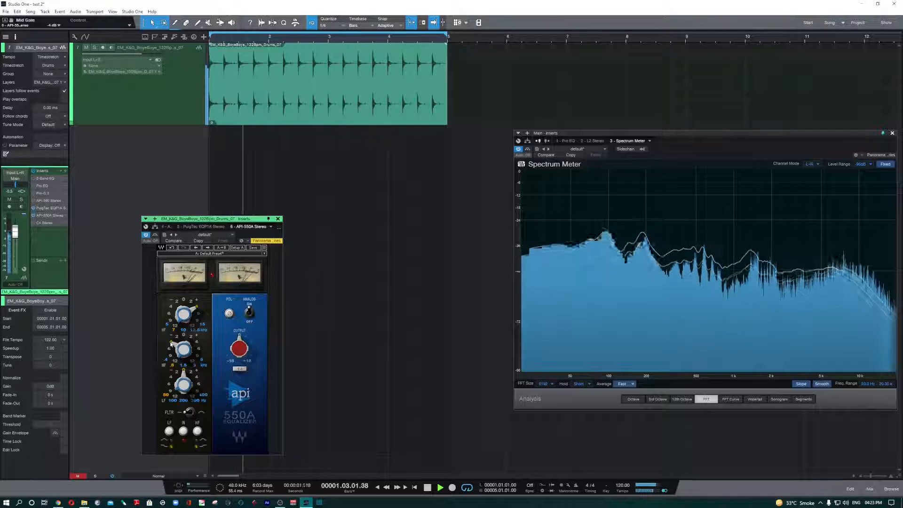
- Audition the API-550A's mid gain at +4 dB and +2 dB on the playing loop, return it to 0, and stop playback
click(196, 342)
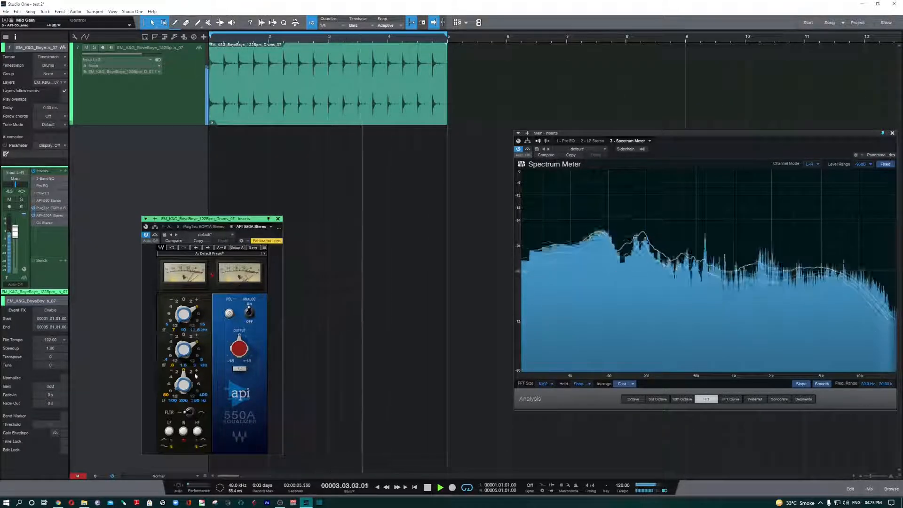
click(190, 338)
click(184, 335)
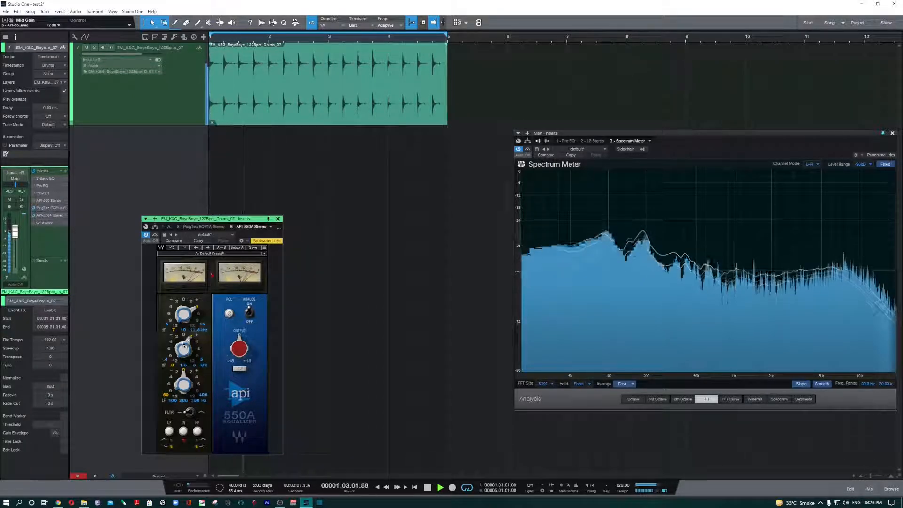
key(space)
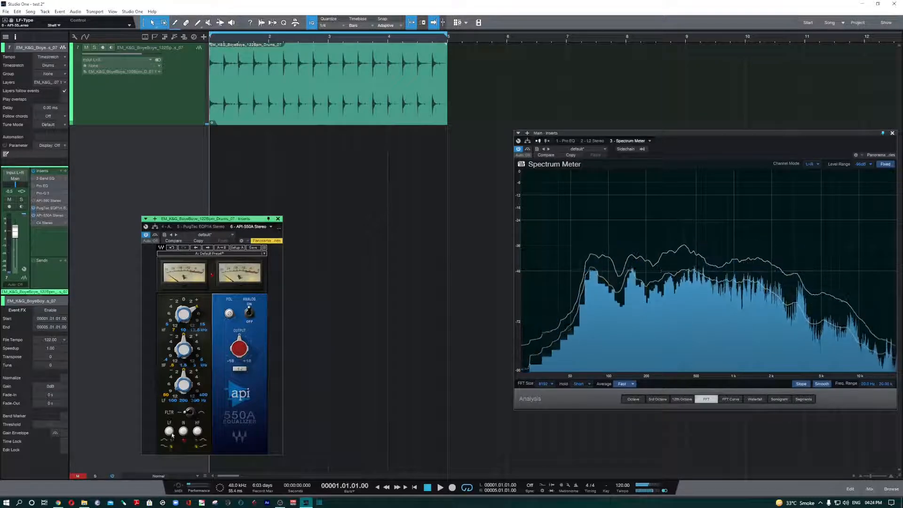
- Boost the API-550A's low band at 100 Hz and play the loop while switching the band between shelf and bell
key(space)
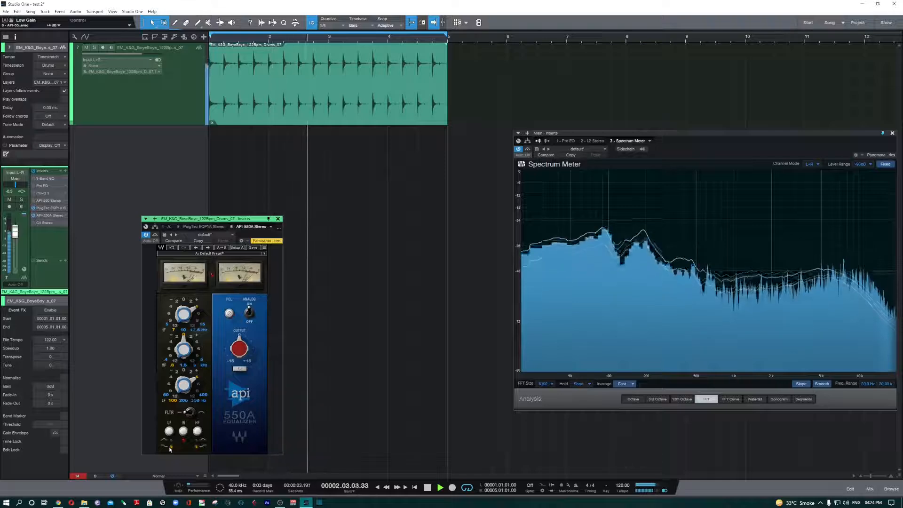
key(space)
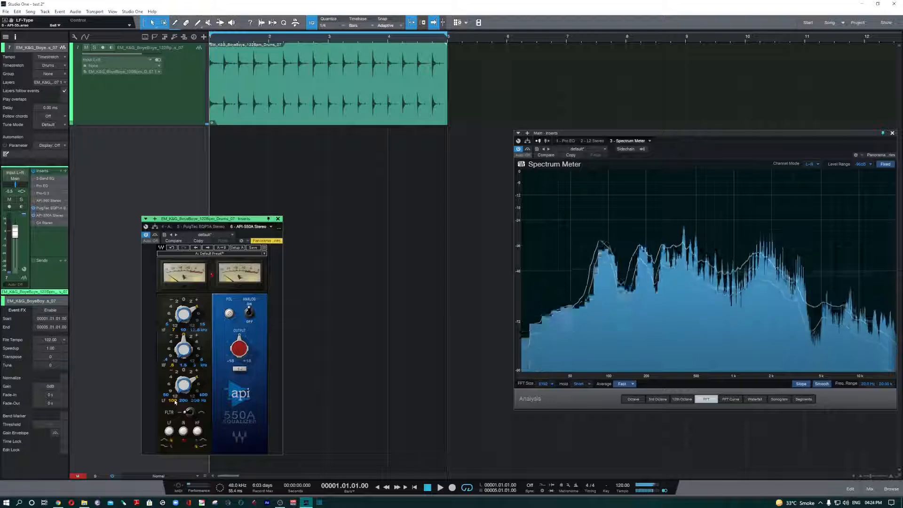
key(space)
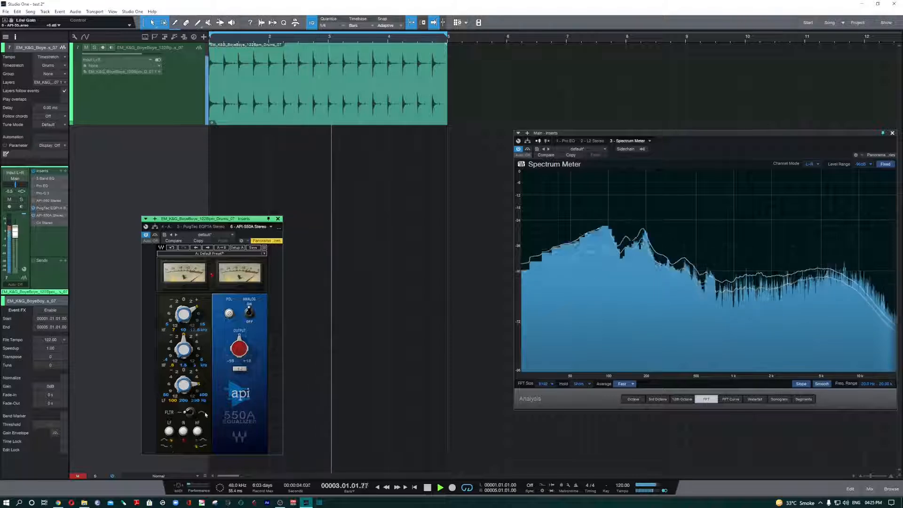
click(170, 431)
key(space)
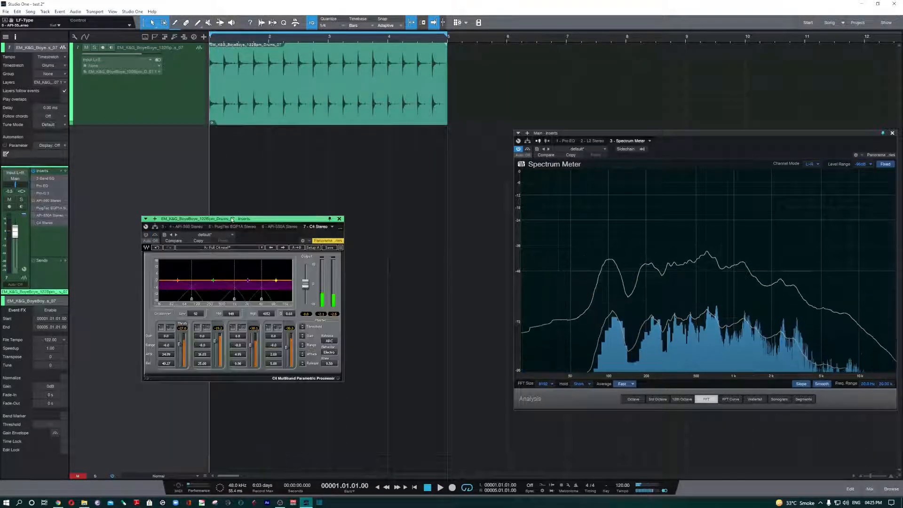
- Adjust the C4's mid and high crossover points, comparing its bands with the 3-Band EQ and the PuigTec EQP1A
drag(231, 218, 205, 173)
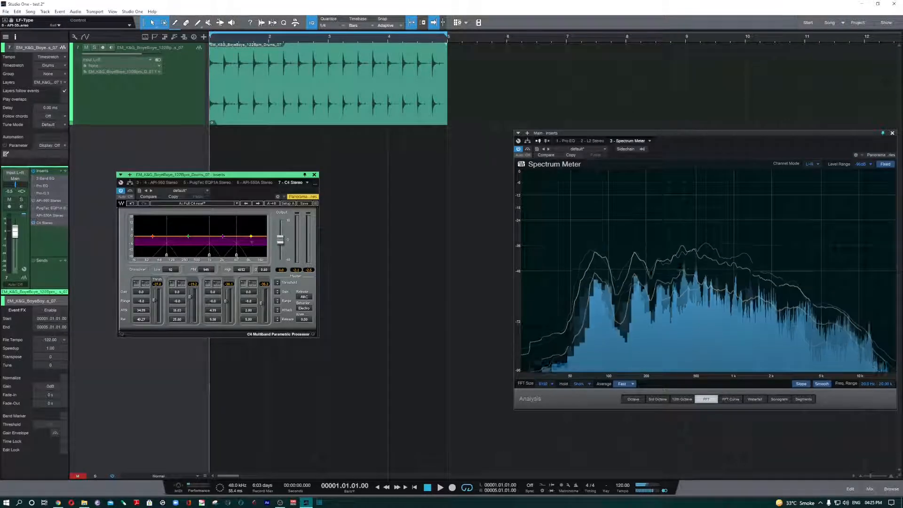
drag(237, 254, 237, 254)
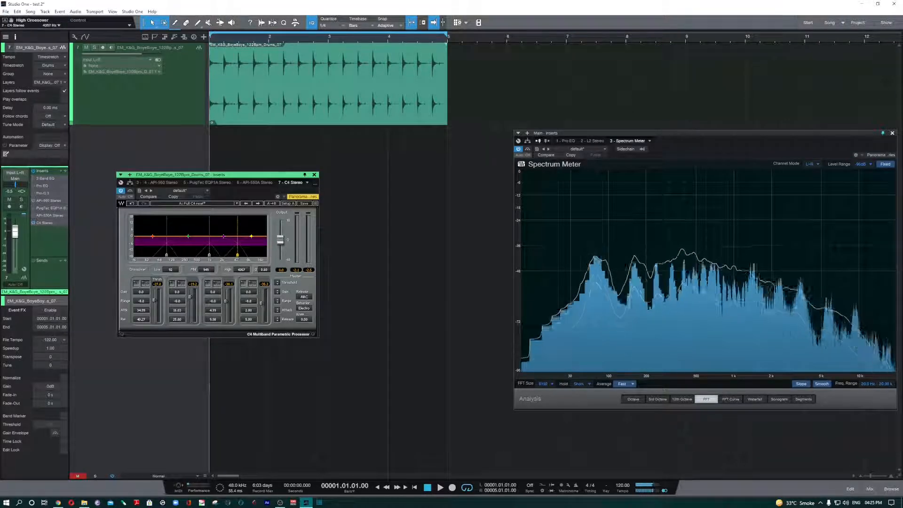
click(38, 179)
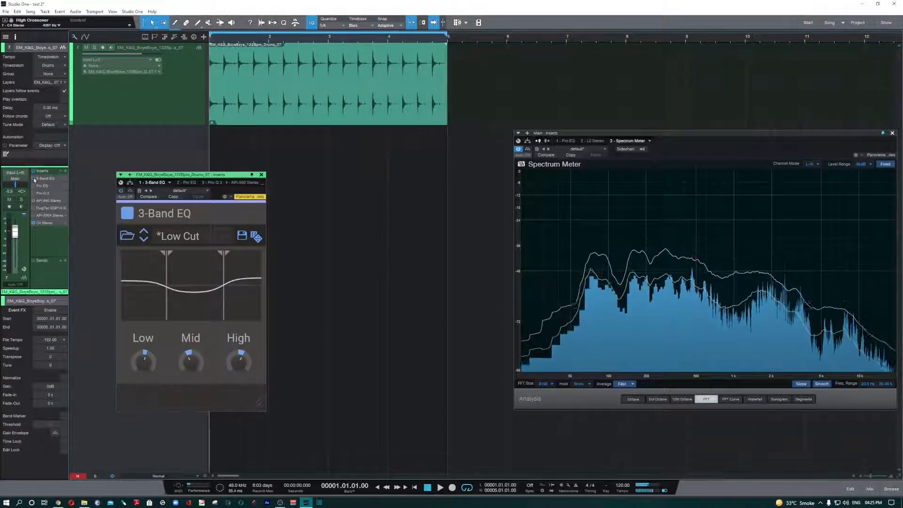
click(52, 223)
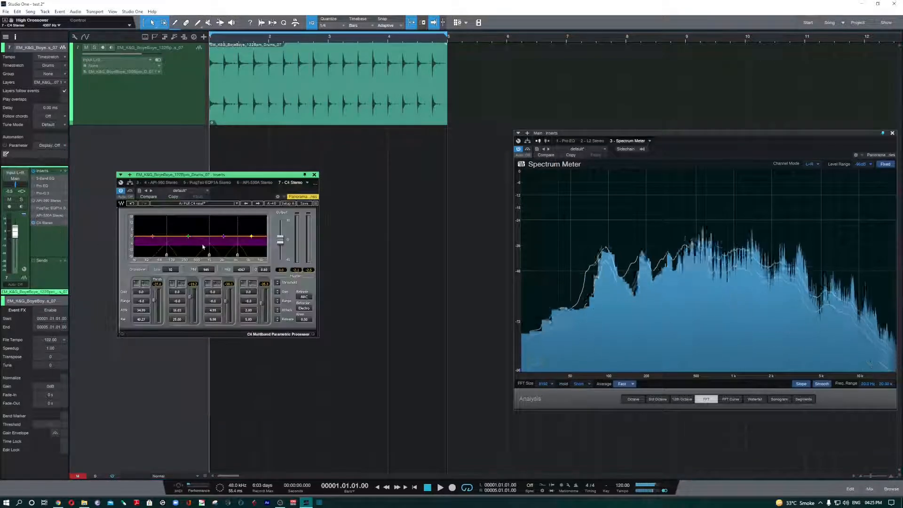
drag(210, 262, 236, 255)
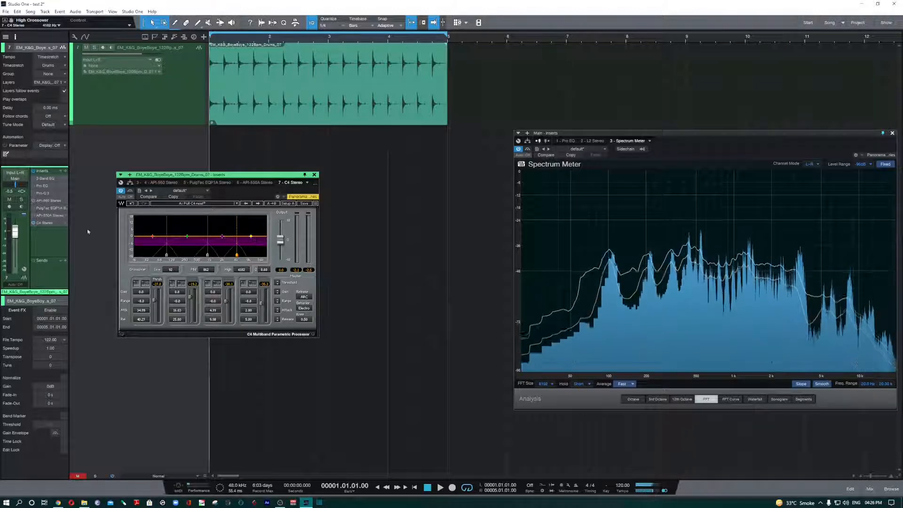
click(47, 208)
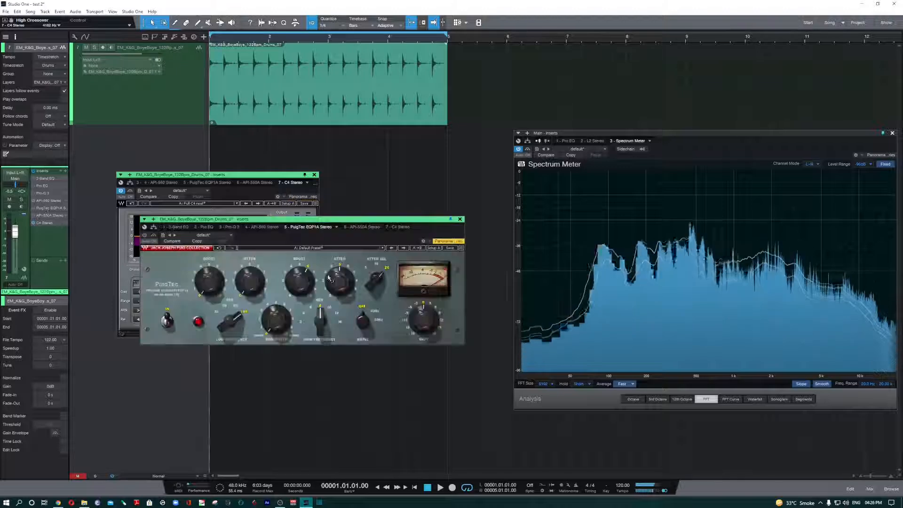
click(460, 220)
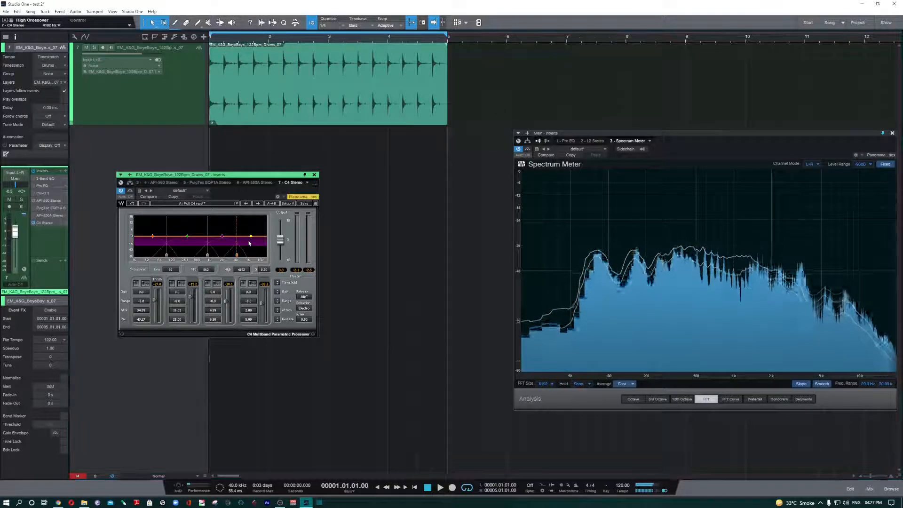
- Set the C4's band 4 range to -6 dB, boosting the band's gain and raising its threshold to 0 dB
click(249, 302)
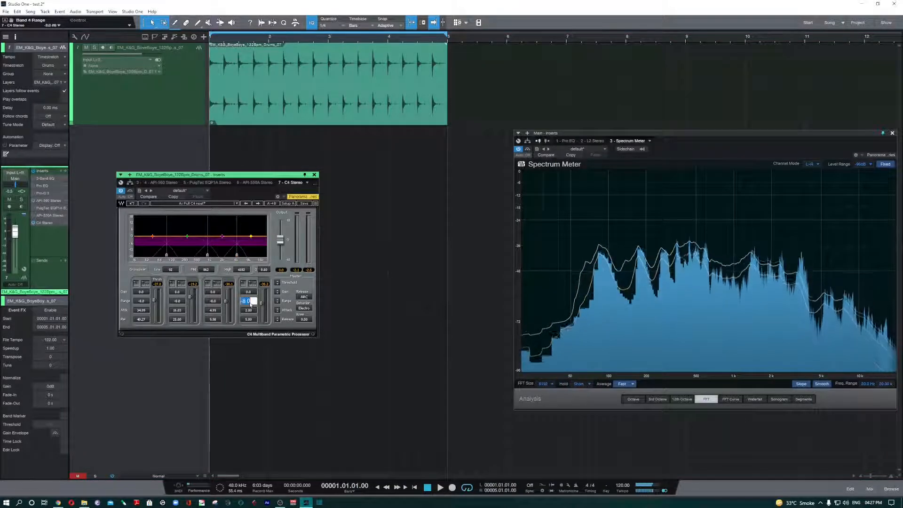
key(BackSpace)
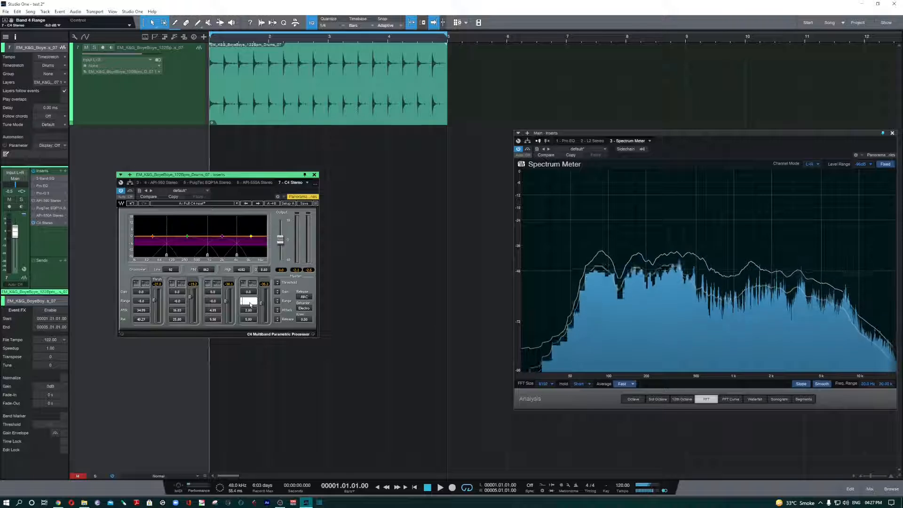
text(-6)
key(Return)
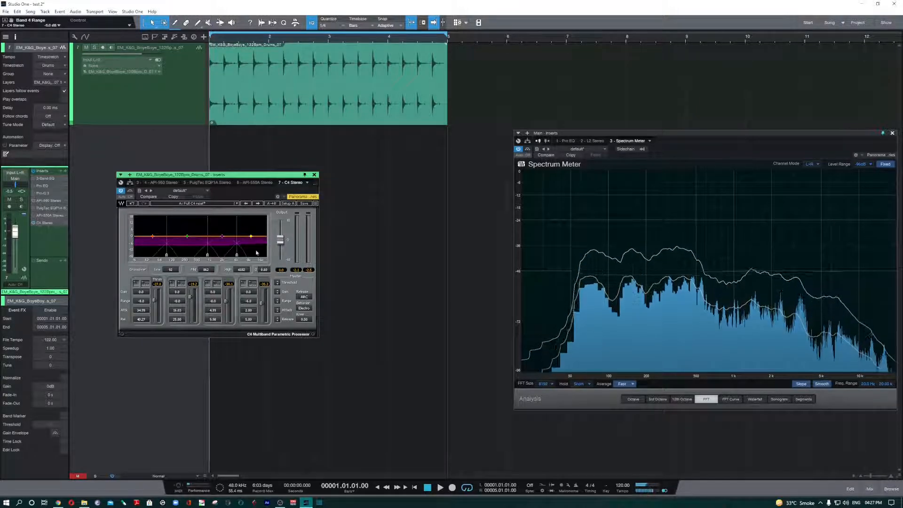
mouse_move(261, 304)
mouse_down()
mouse_move(262, 289)
mouse_move(248, 286)
mouse_move(248, 300)
mouse_move(248, 284)
mouse_move(262, 305)
mouse_up()
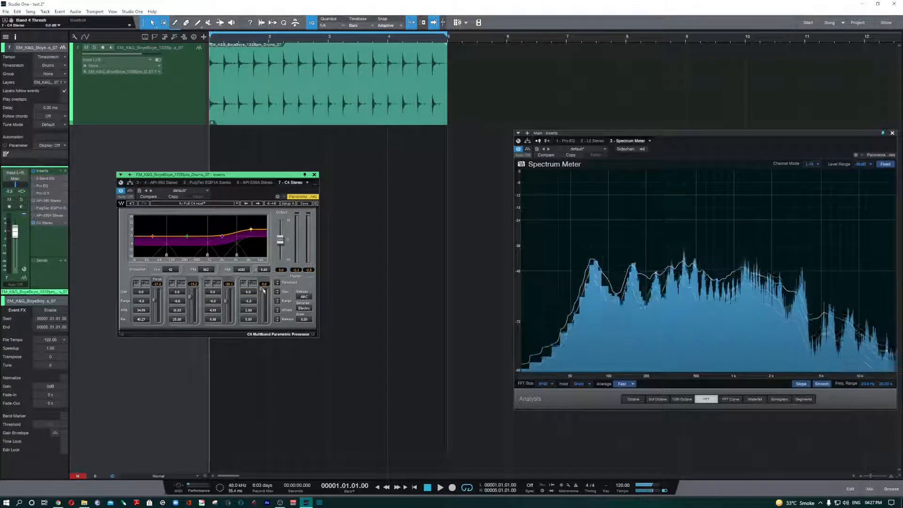
- Play the loop, check it with the C4's bypass, and lower the high crossover to about 2.1 kHz
key(space)
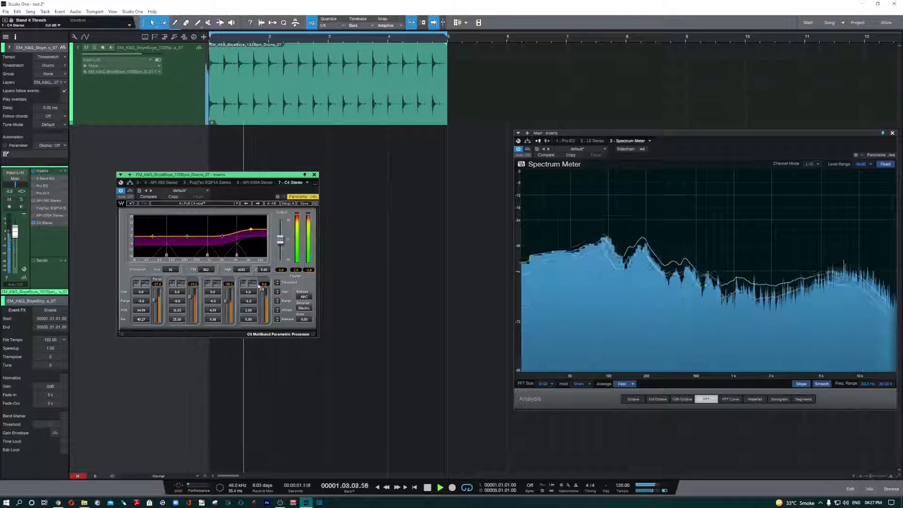
click(131, 190)
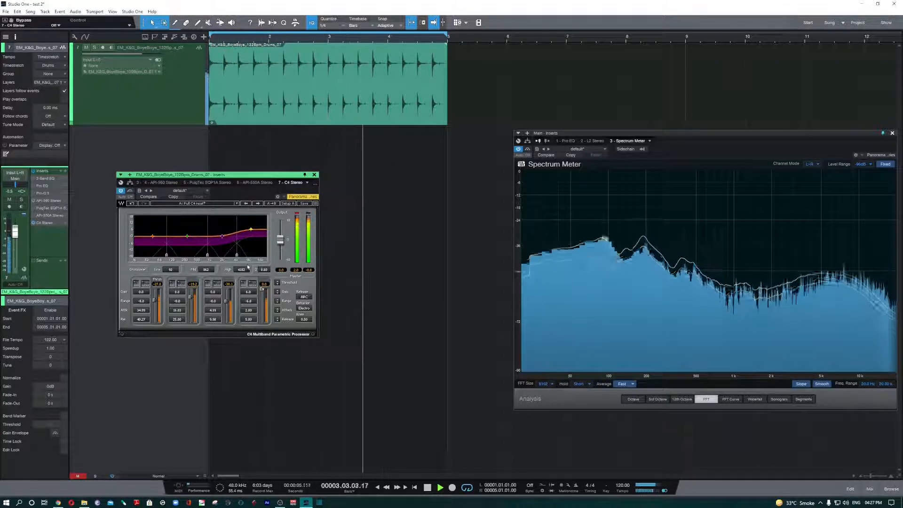
mouse_move(236, 255)
mouse_down()
mouse_move(222, 255)
mouse_move(238, 279)
mouse_up()
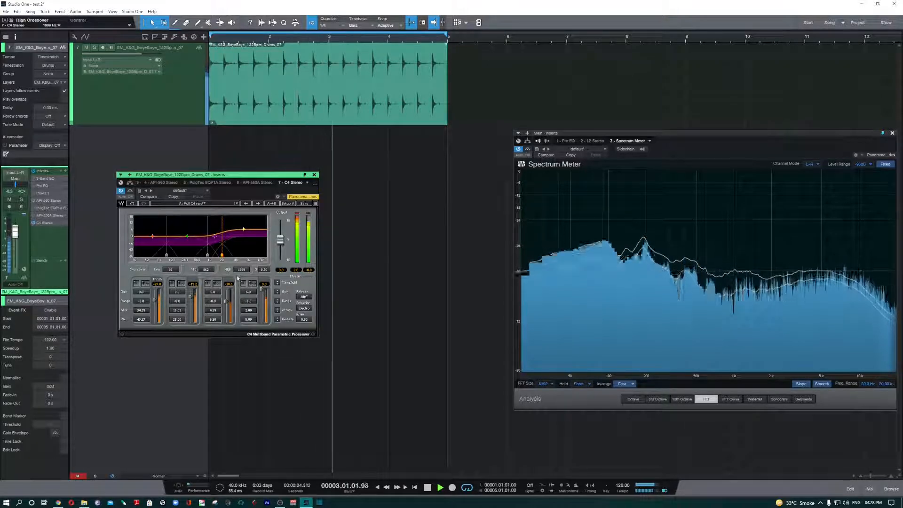
- Restart the loop and compare the sound with the C4 bypassed and active, ending with playback stopped
key(space)
key(space)
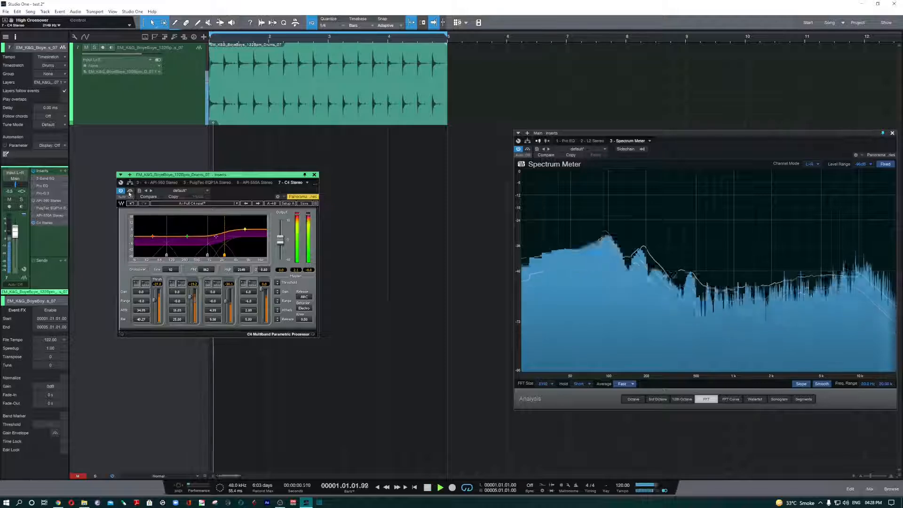
click(131, 191)
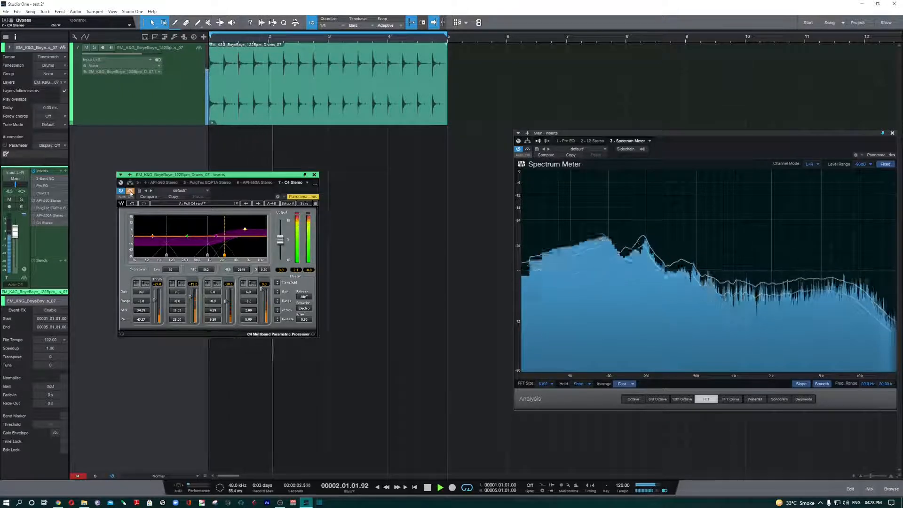
click(130, 191)
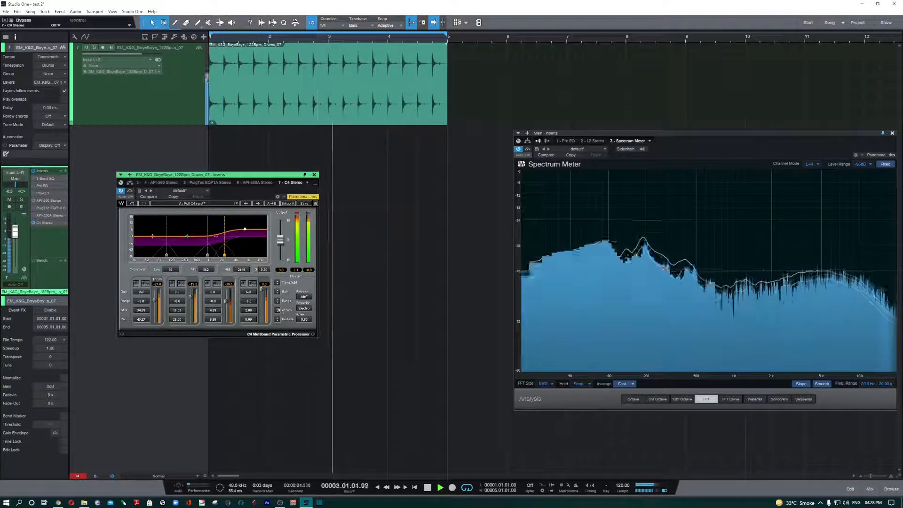
key(space)
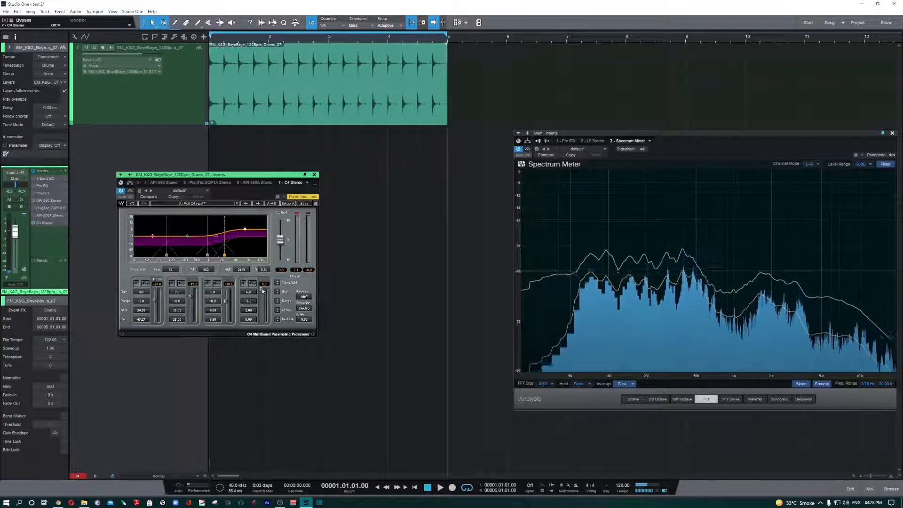
- Lower the C4's band 4 threshold to -34 dB, adjust it to about -32 dB during playback, and move the high crossover to about 2.3 kHz
drag(262, 290, 262, 302)
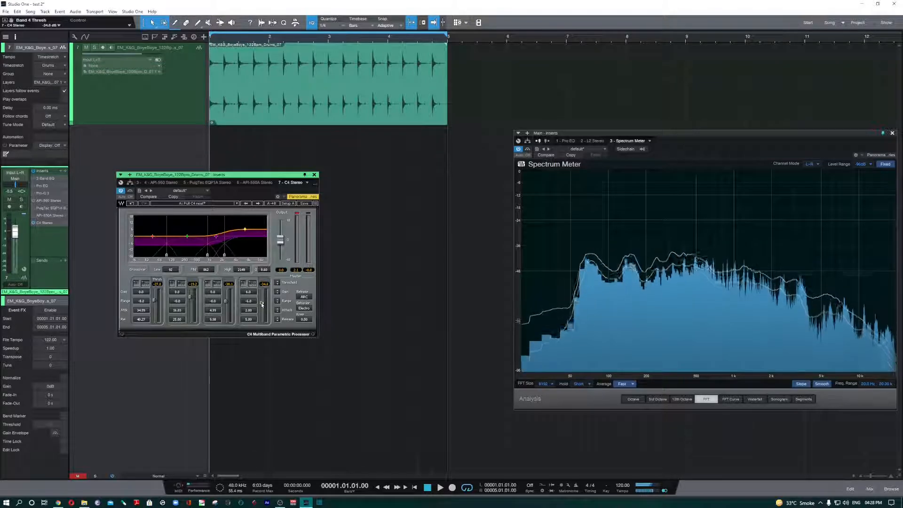
key(space)
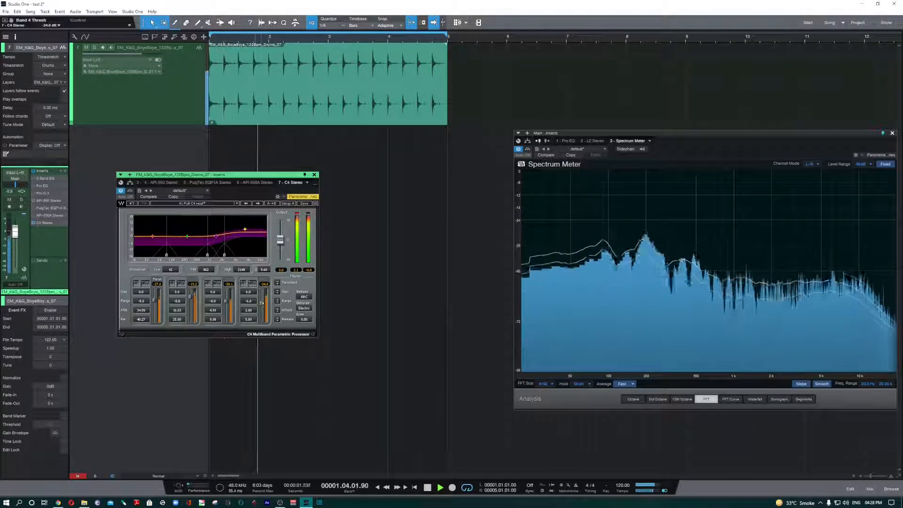
drag(262, 303, 262, 302)
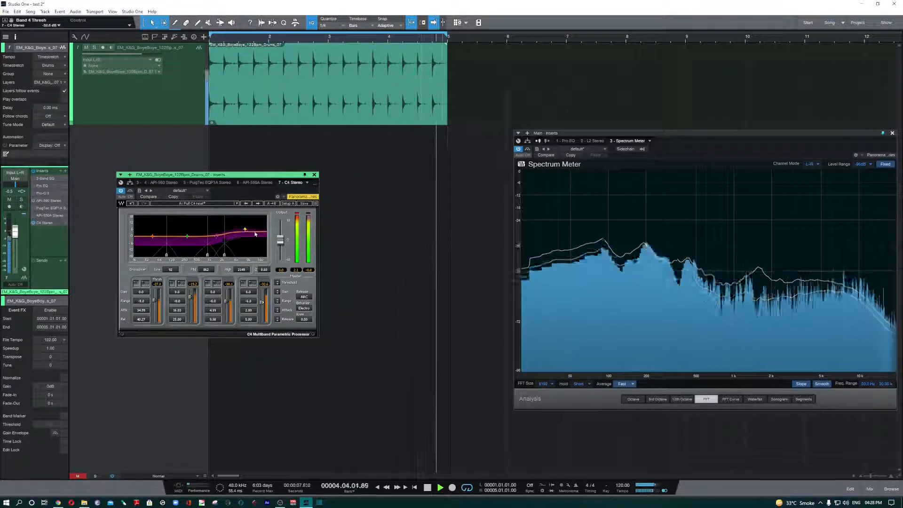
drag(244, 229, 246, 229)
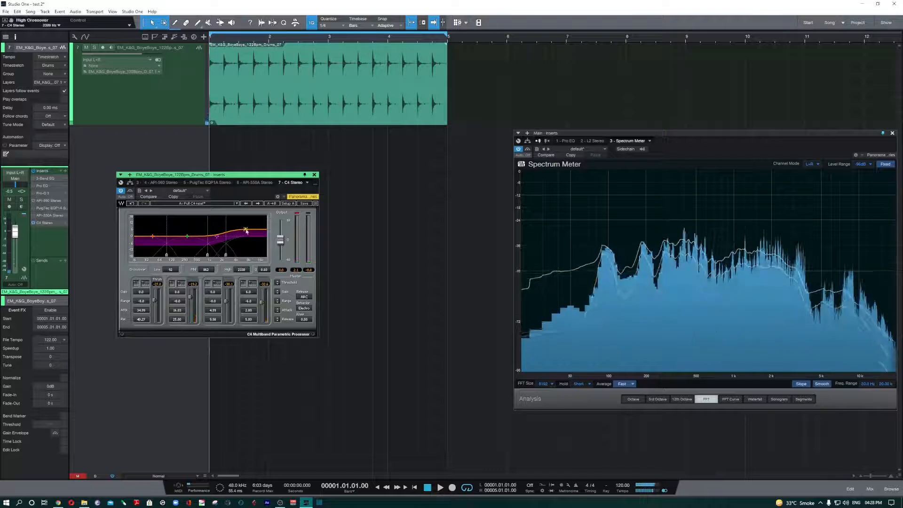
- Solo the C4's band 4 and audition its threshold at 0 dB and about -29 dB on the playing loop
click(243, 283)
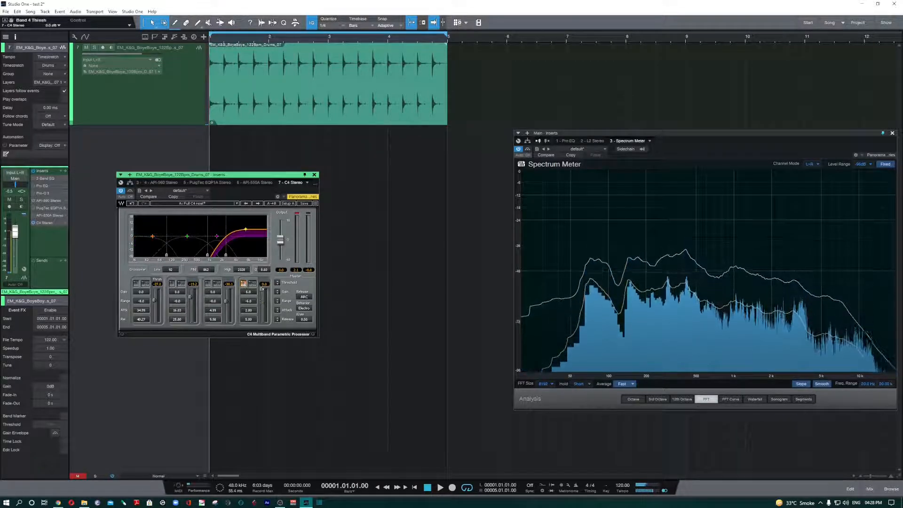
drag(262, 309, 264, 292)
key(space)
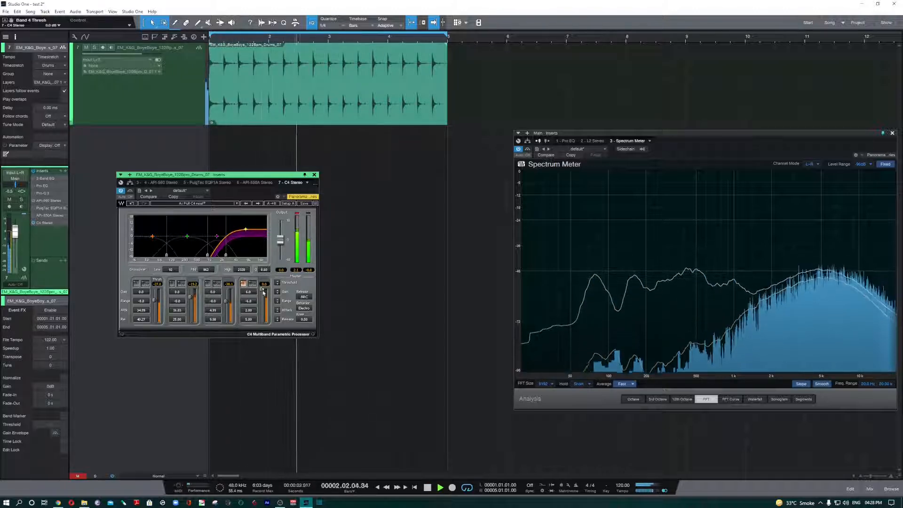
drag(263, 290, 262, 298)
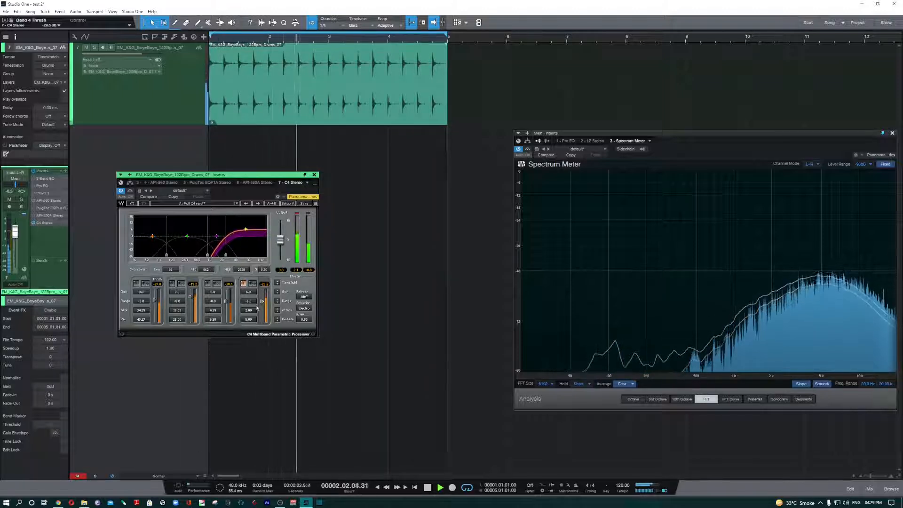
key(space)
key(space)
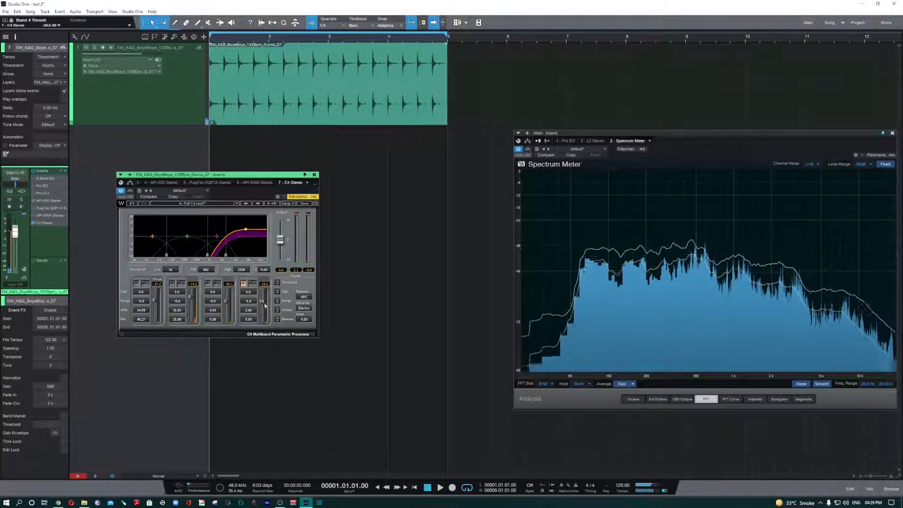
- Compare the soloed band 4 with its threshold at 0 dB and at about -32 dB, replaying the loop
key(space)
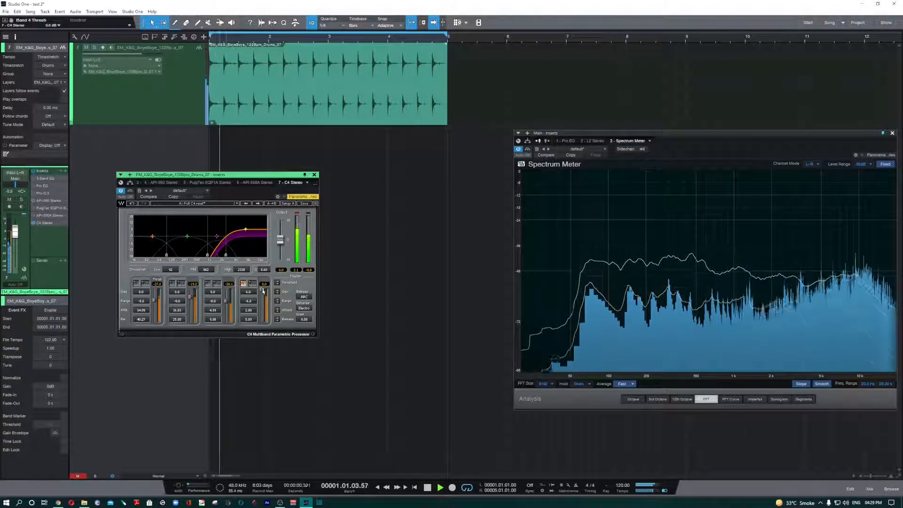
drag(262, 290, 260, 321)
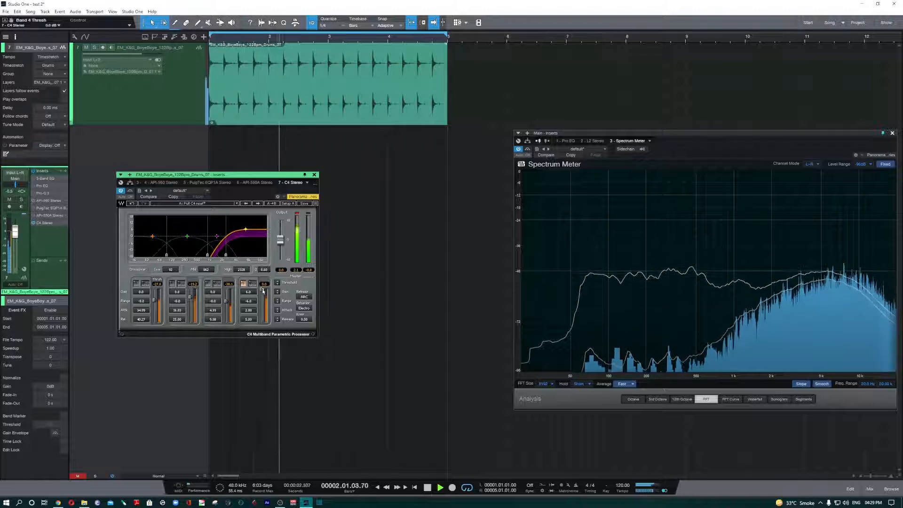
key(space)
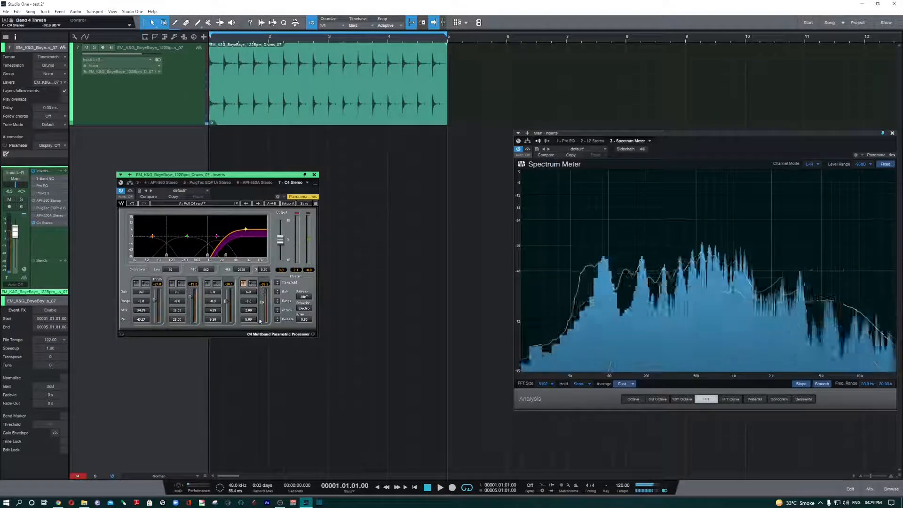
key(space)
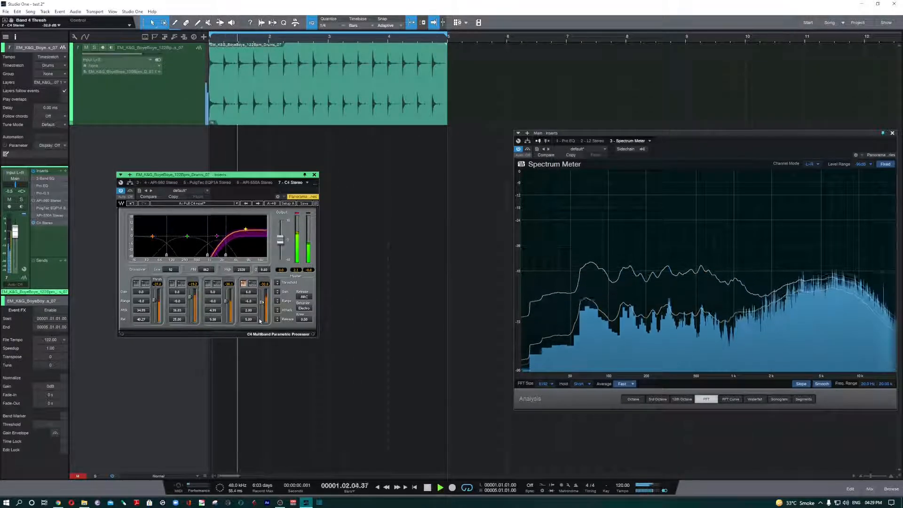
key(space)
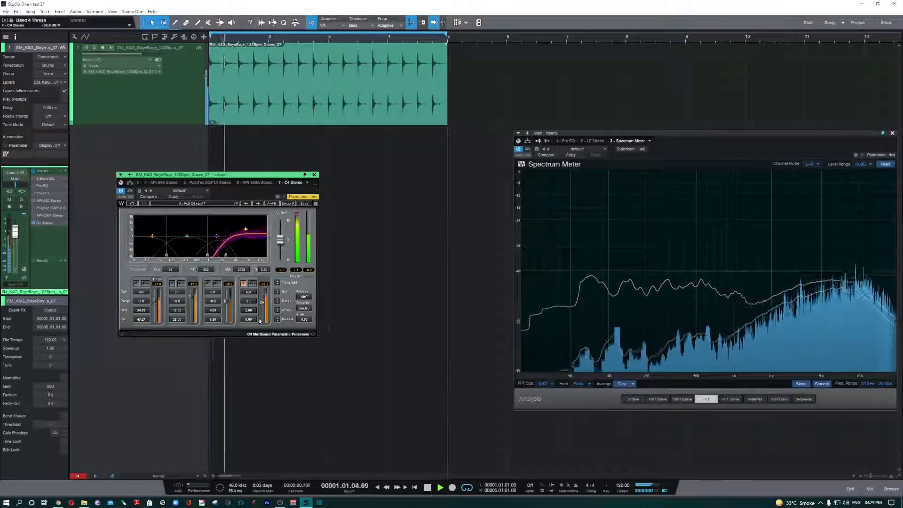
- Compare the soloed band 4 bypassed and active, and with its threshold at 0 dB and about -32 dB, ending with playback stopped
click(253, 284)
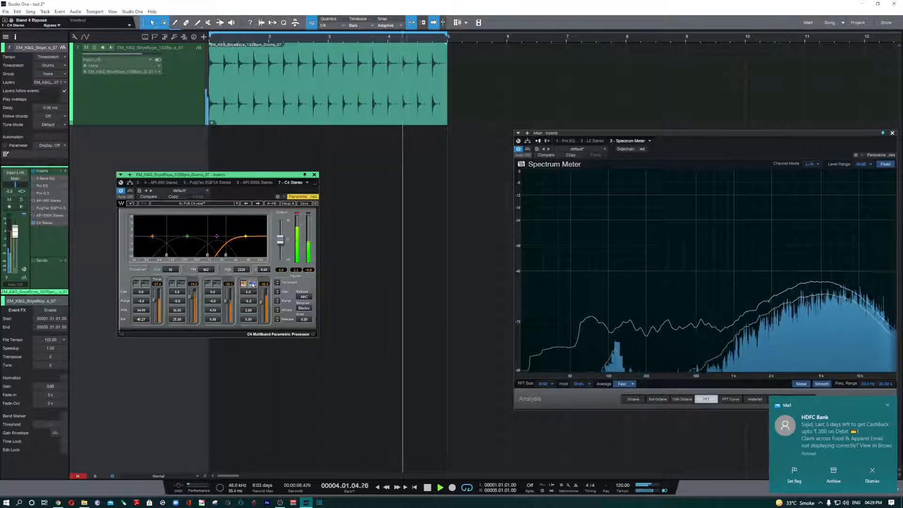
click(252, 284)
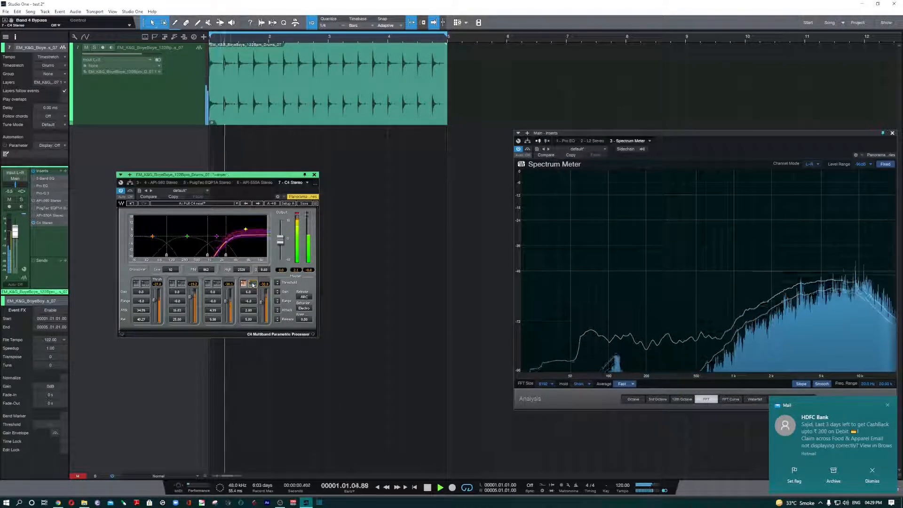
drag(264, 312, 262, 289)
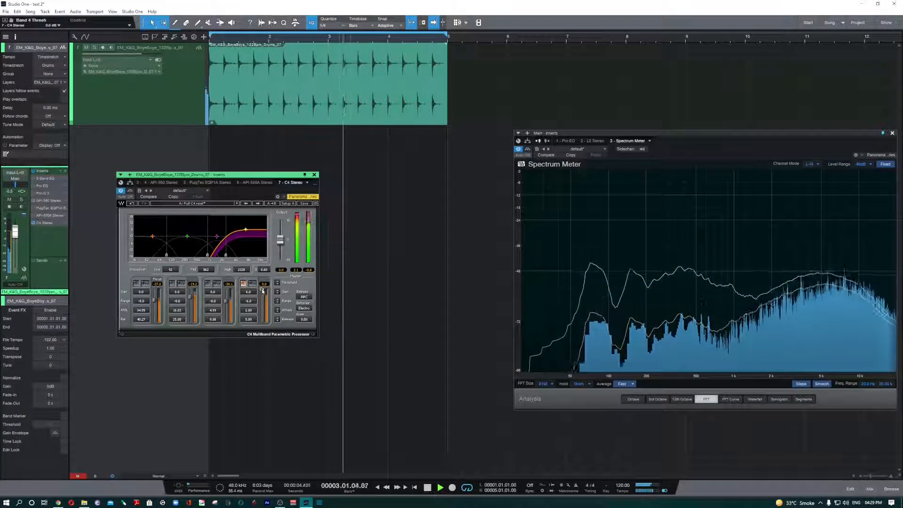
drag(262, 290, 262, 302)
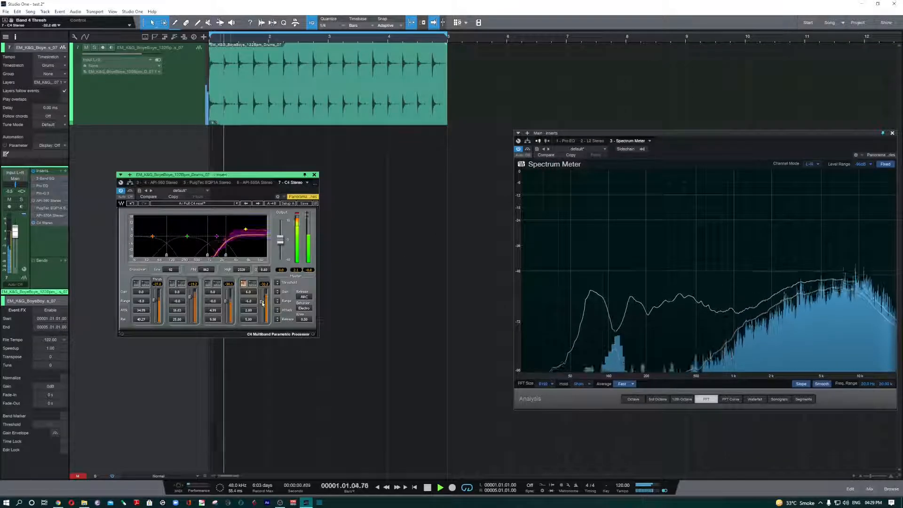
key(space)
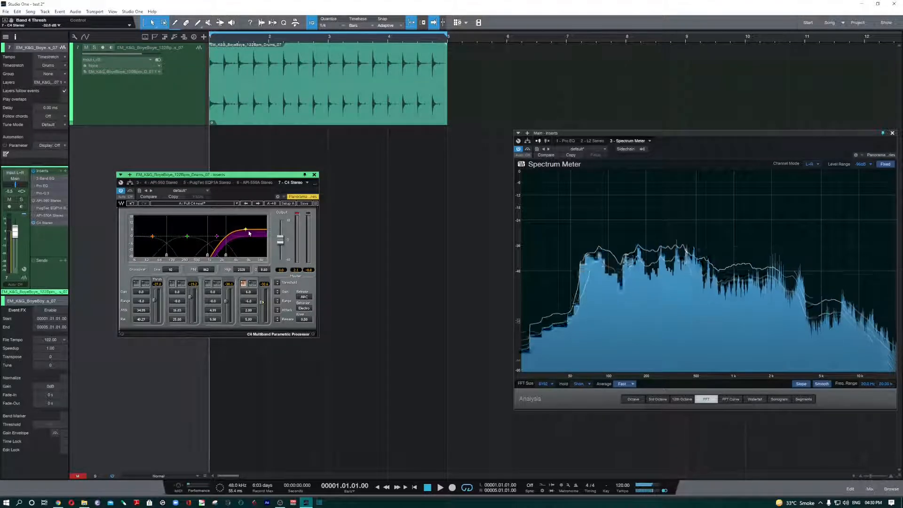
- Reset band 4's threshold to 0 dB, play the soloed band, and replay it with the threshold at about -30 dB
drag(263, 302, 264, 290)
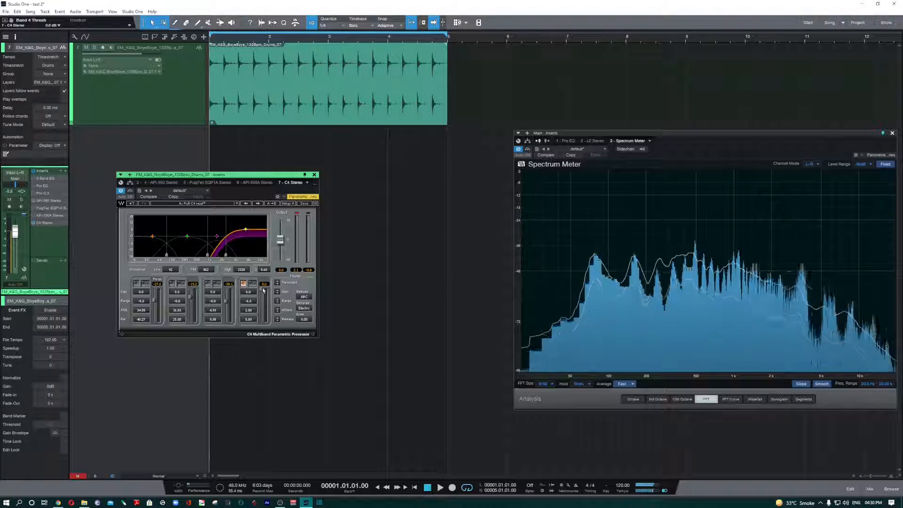
key(space)
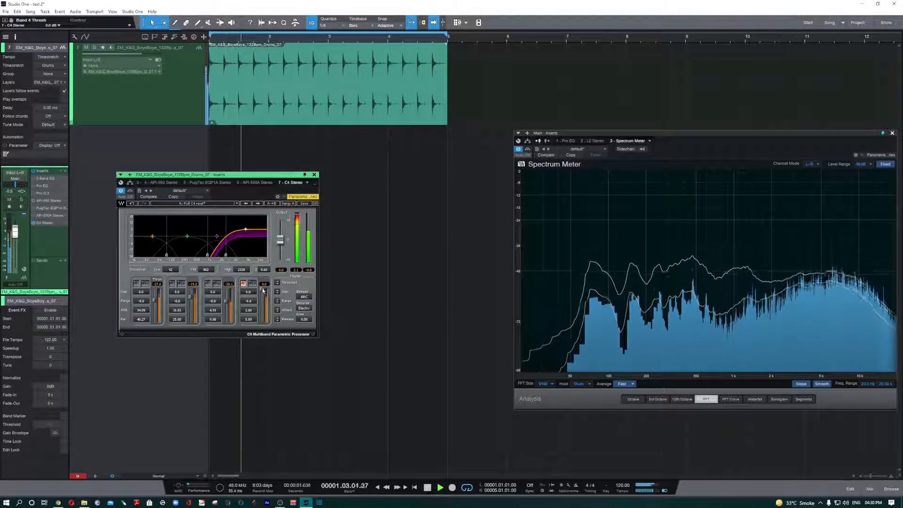
key(space)
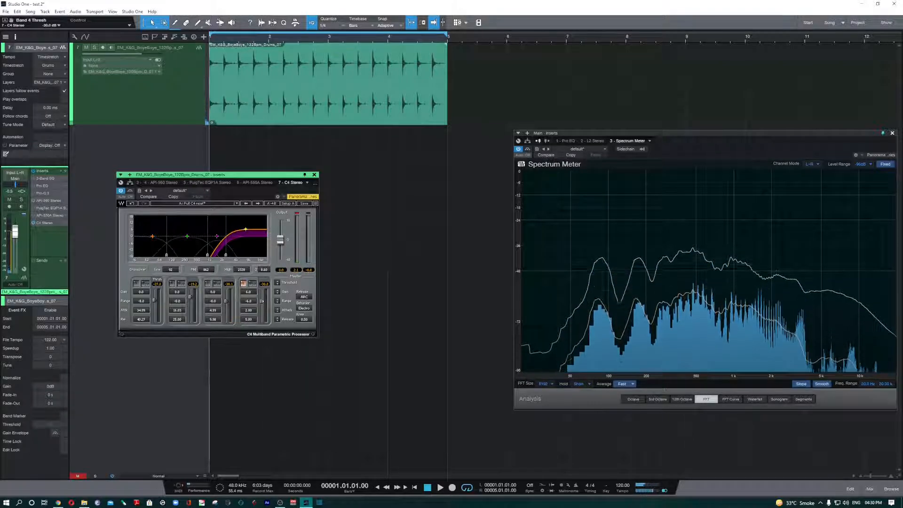
key(space)
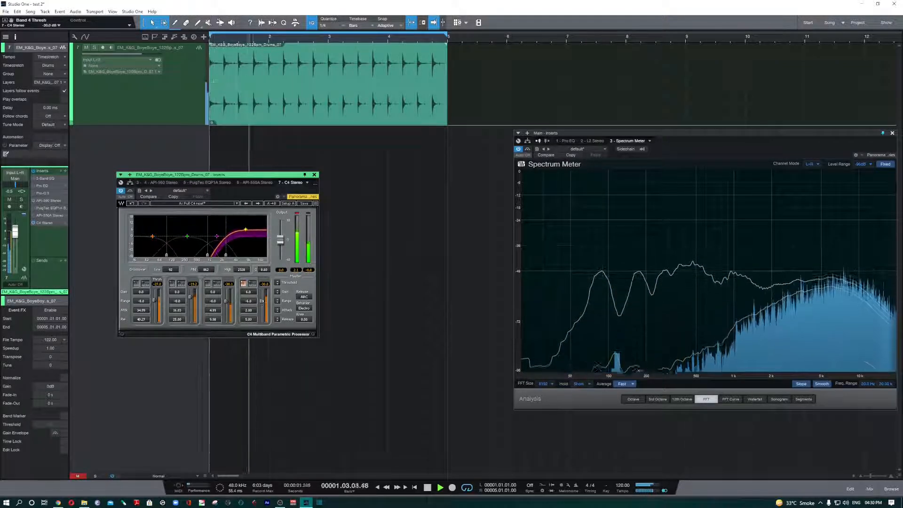
- Raise band 4's threshold to about -28 dB, then about -27 dB, auditioning the soloed band at each setting
key(space)
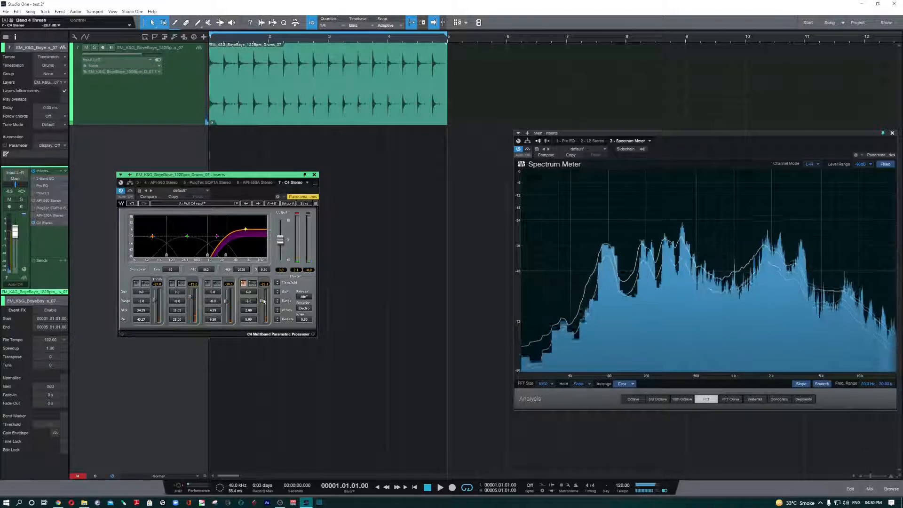
key(space)
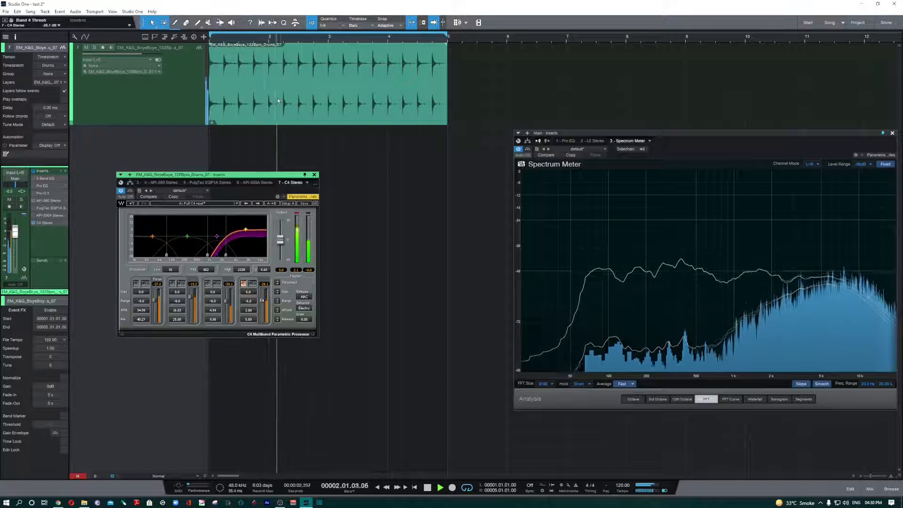
key(space)
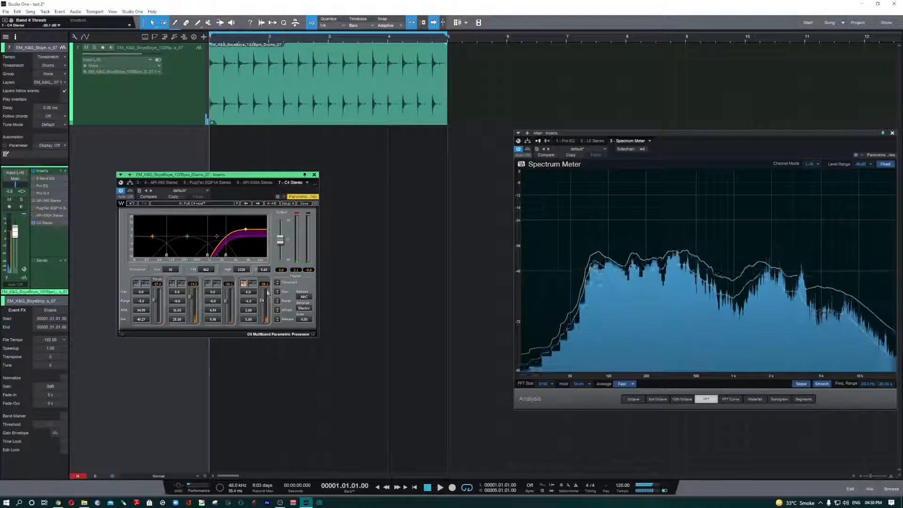
key(space)
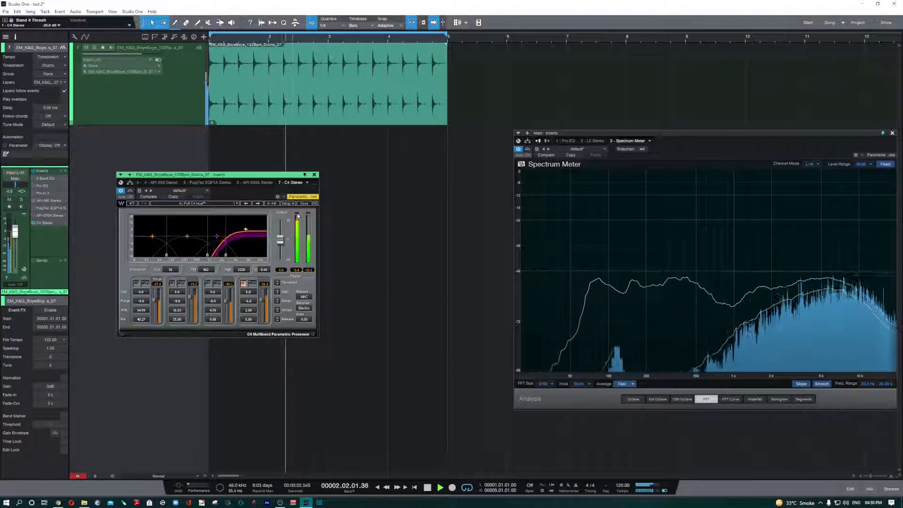
key(space)
- Raise the high crossover to about 3460 Hz, then solo band 2 and lower its threshold to about -35 dB while auditioning it
drag(226, 254, 234, 257)
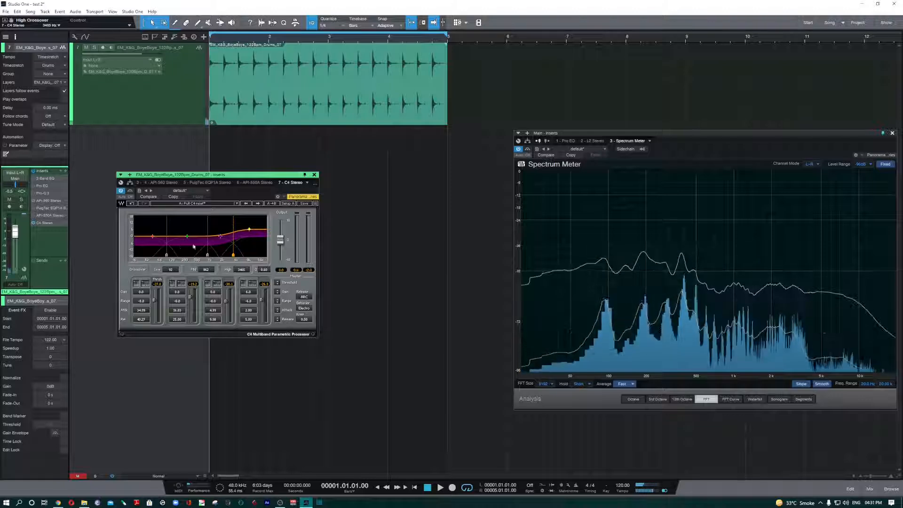
click(172, 284)
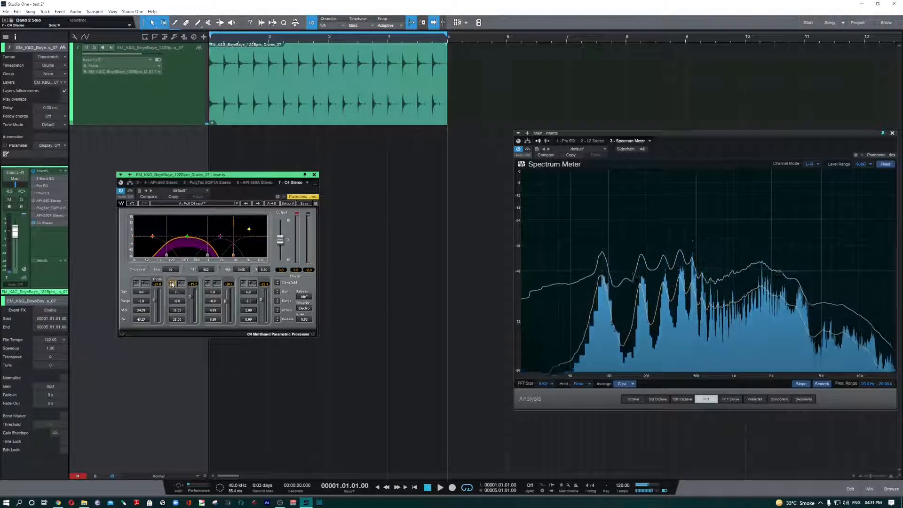
key(space)
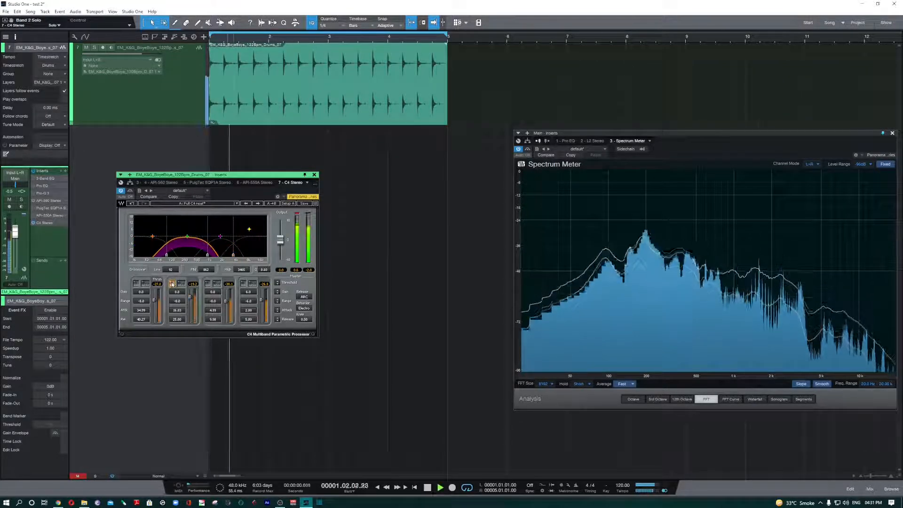
key(space)
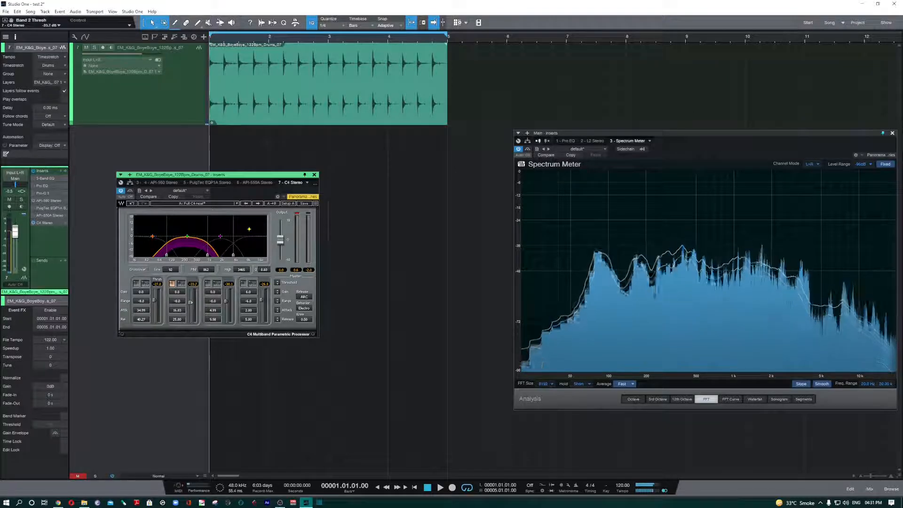
key(space)
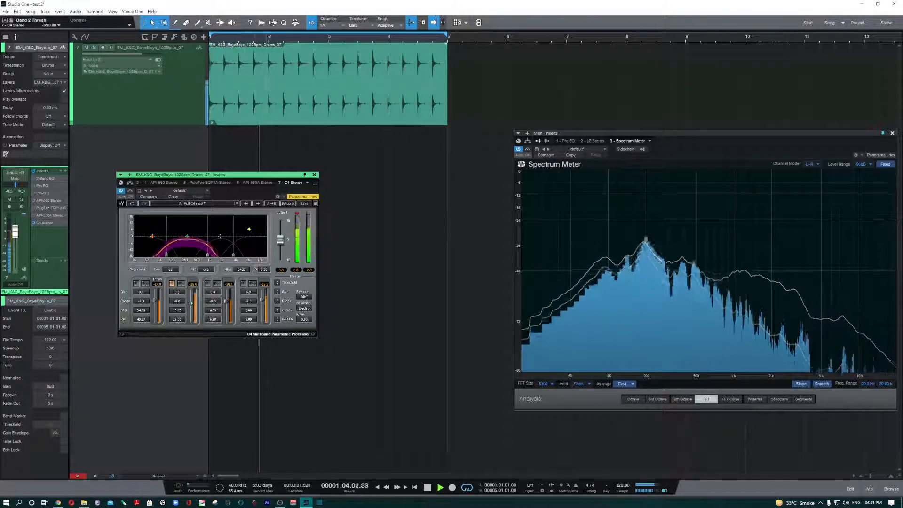
- Set band 2's gain to about 1 dB, comparing the soloed band bypassed and active before and after the change
click(181, 284)
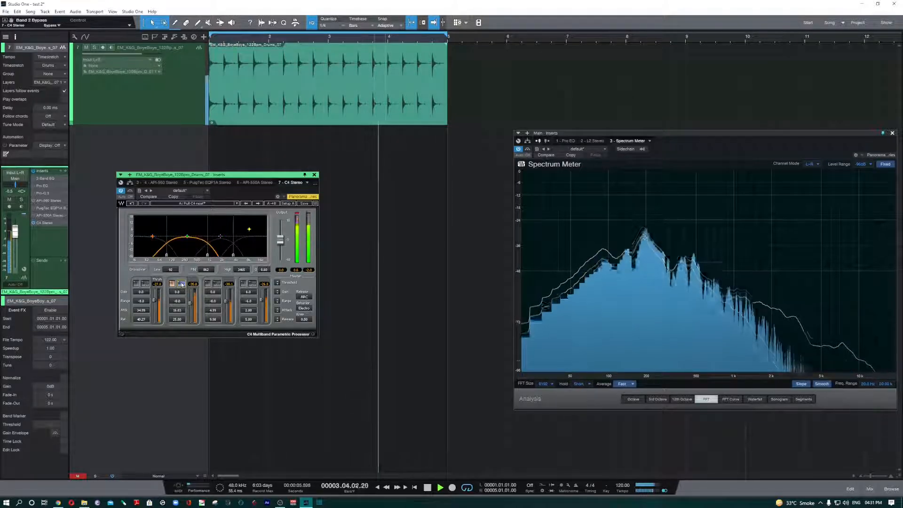
click(181, 284)
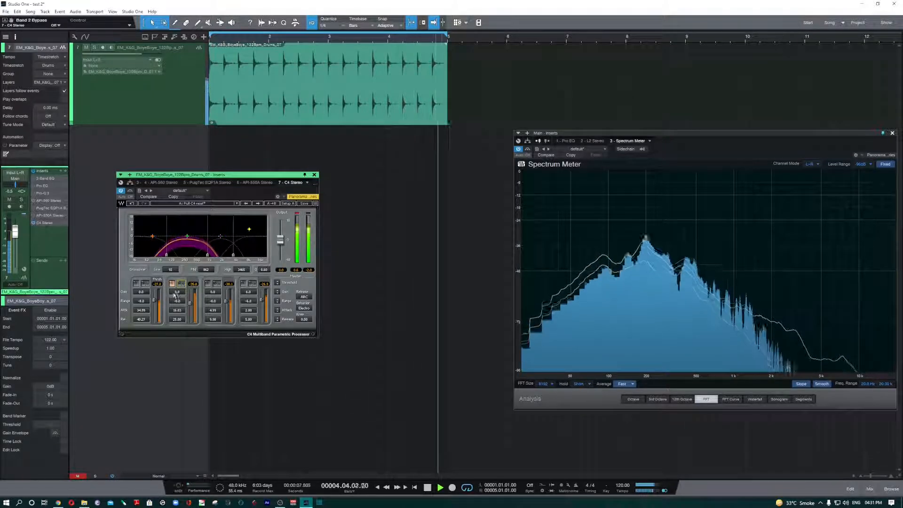
drag(176, 292, 176, 285)
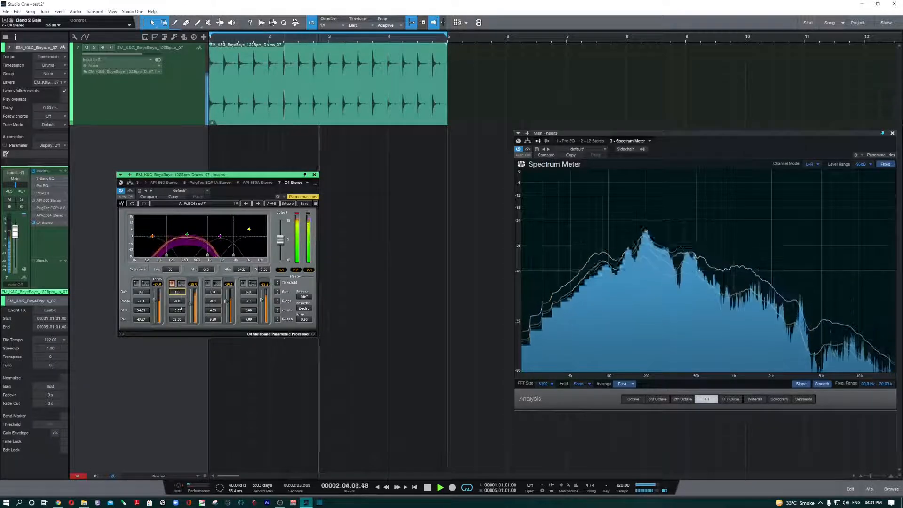
click(182, 284)
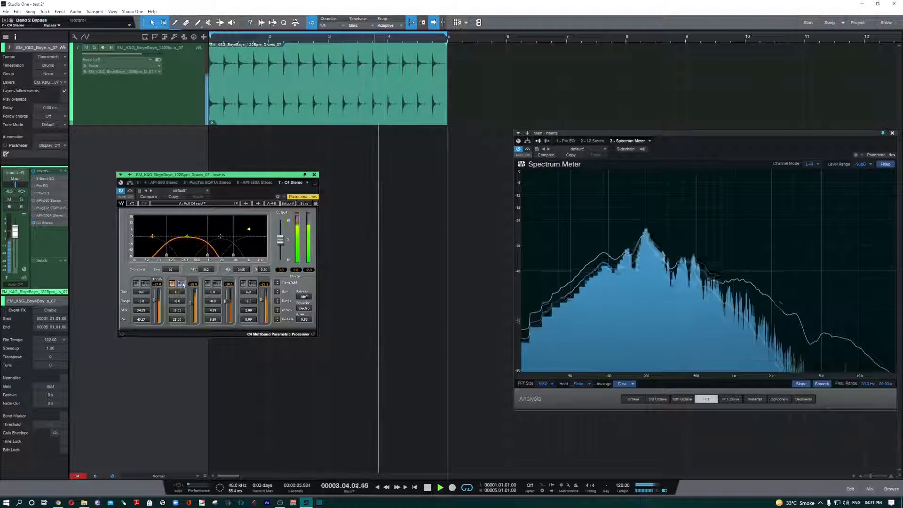
click(182, 284)
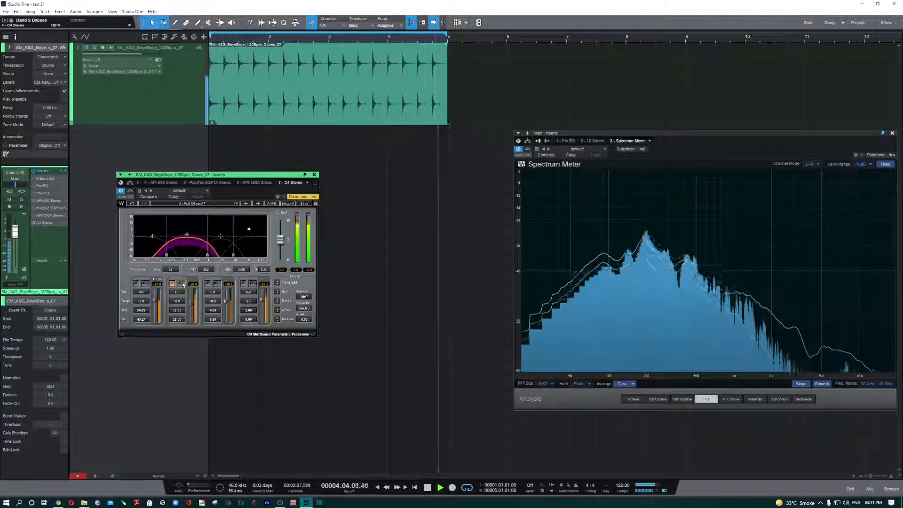
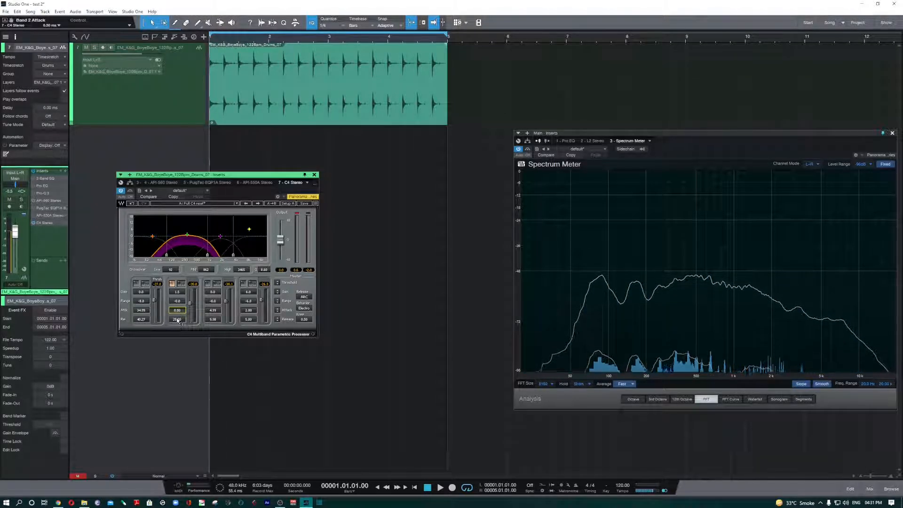
- Set band 2's release to about 31 ms and compare the band bypassed and active, both soloed and in the full loop
drag(177, 319, 177, 314)
key(space)
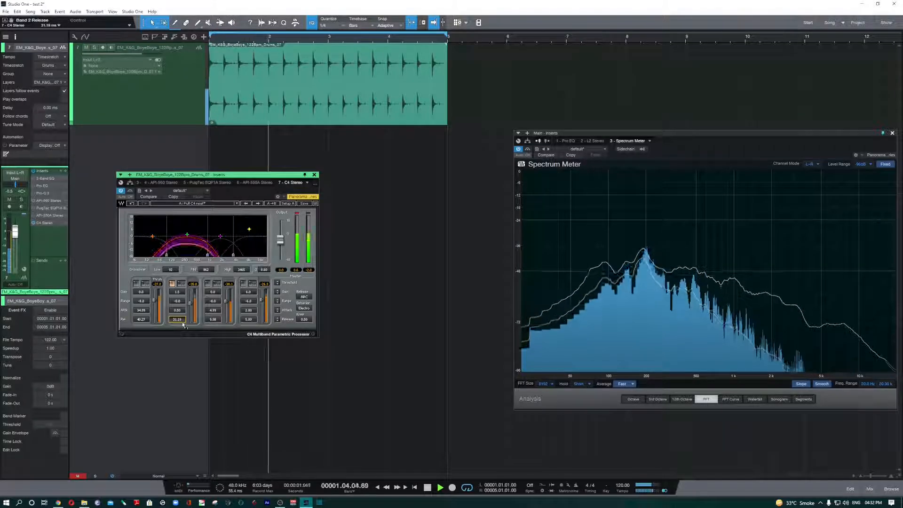
click(181, 284)
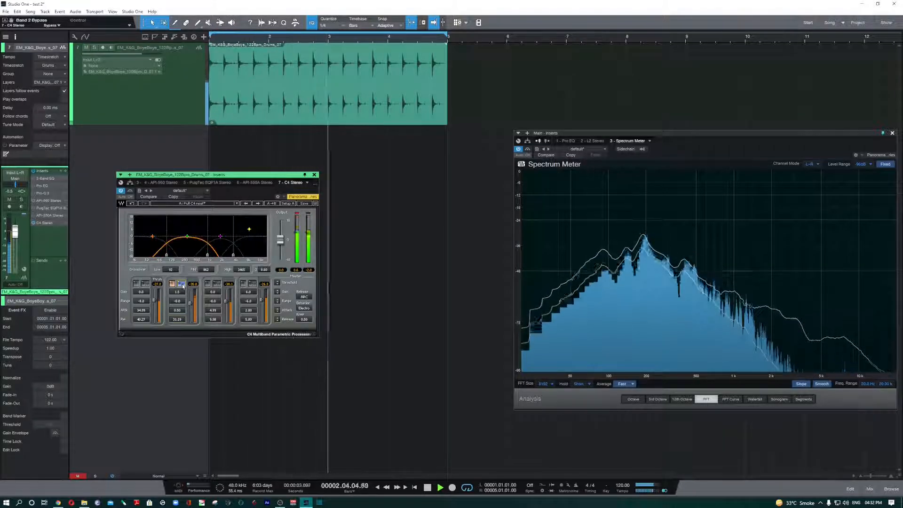
click(182, 285)
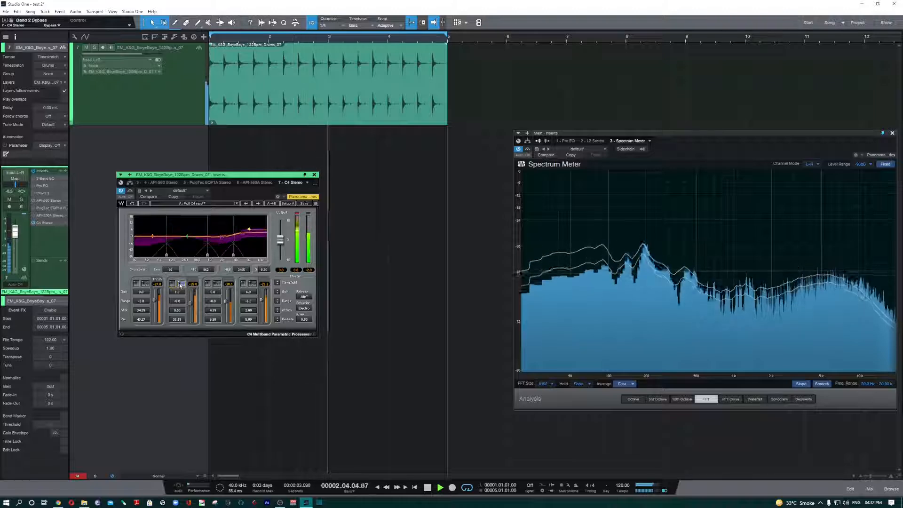
click(180, 285)
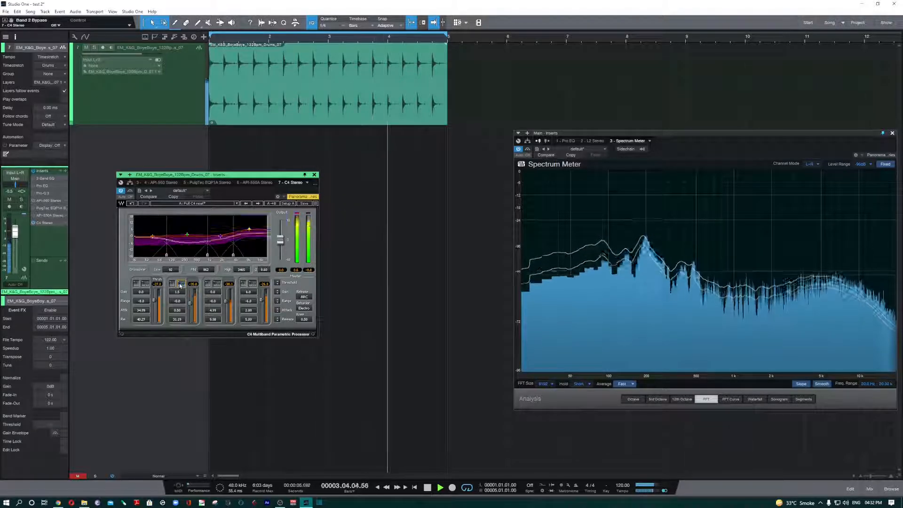
click(180, 285)
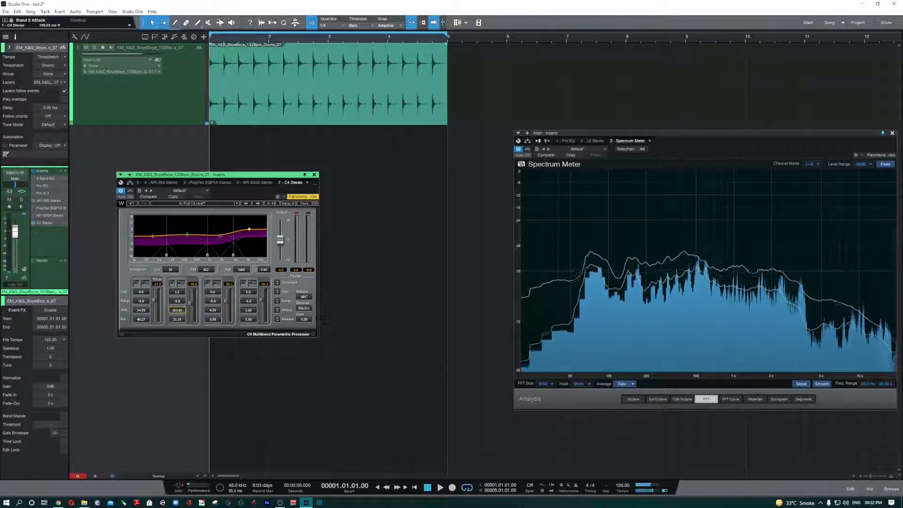
- Set band 2's attack to about 73 ms and release to about 27 ms, then compare the loop with the band bypassed and active
drag(177, 310, 177, 319)
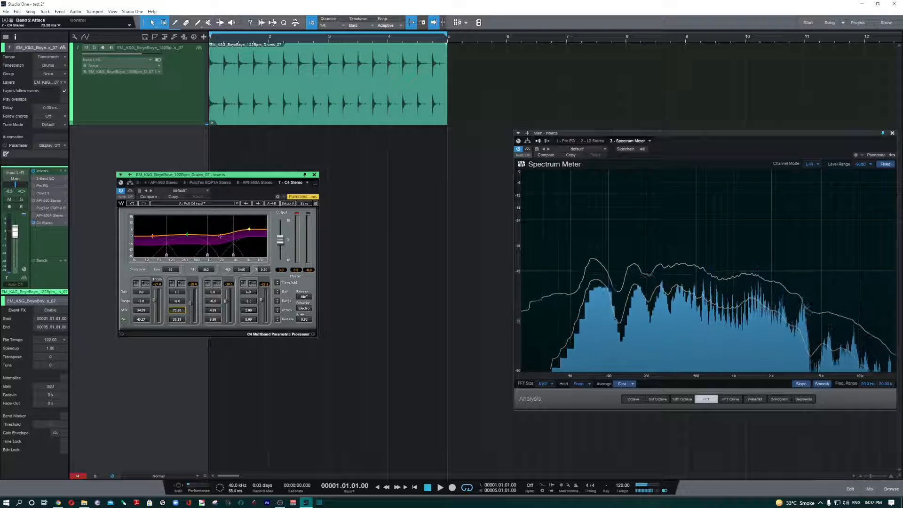
drag(180, 323, 180, 332)
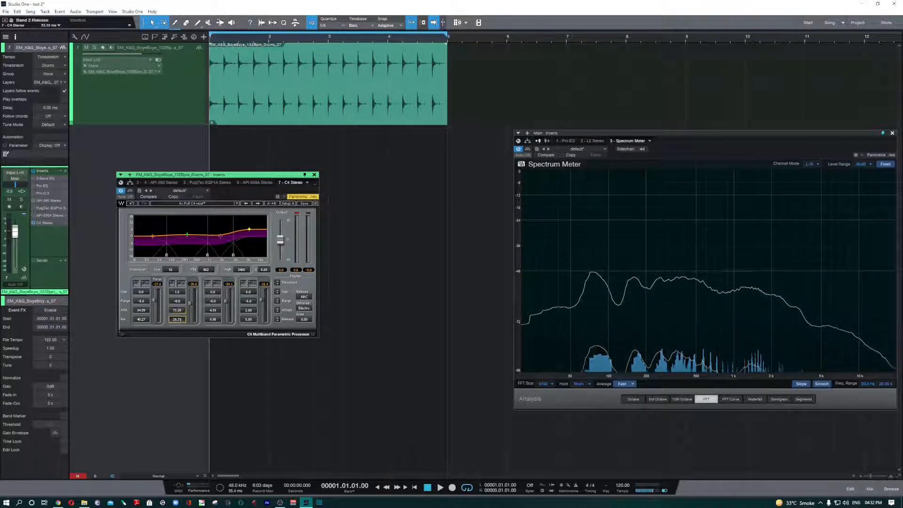
key(space)
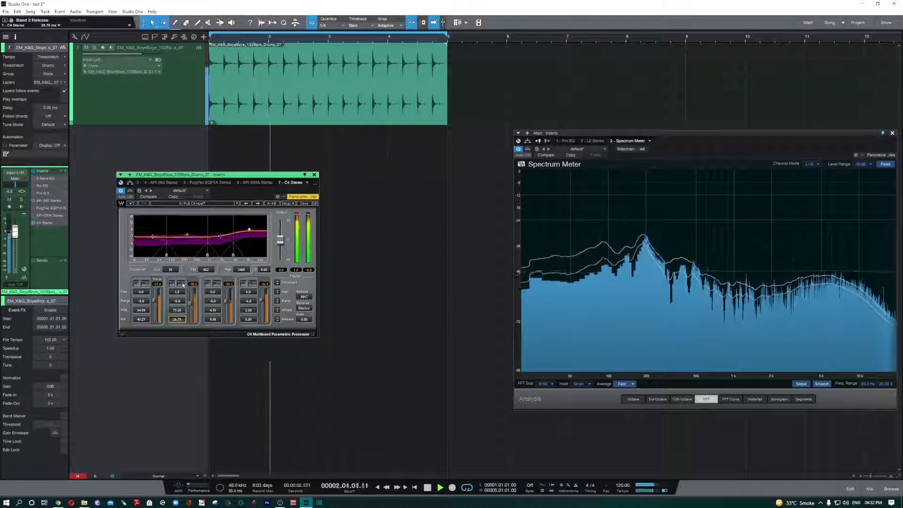
click(183, 285)
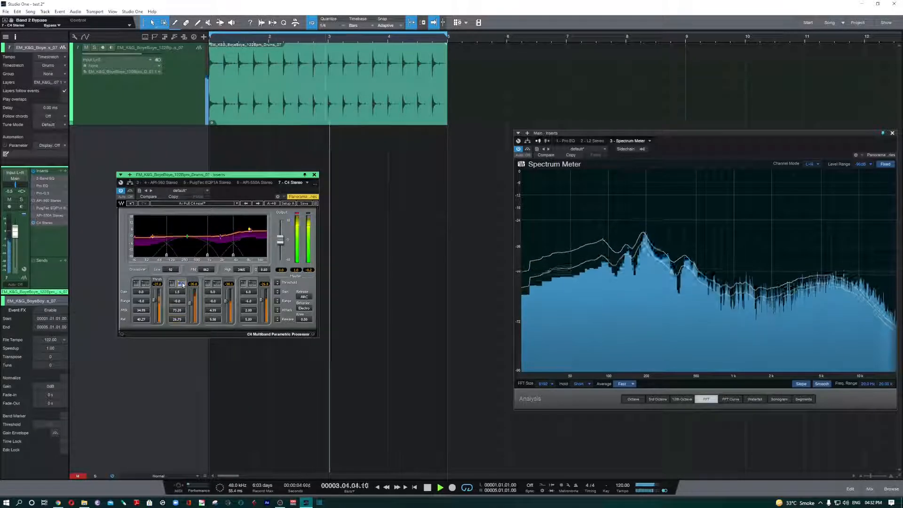
click(182, 284)
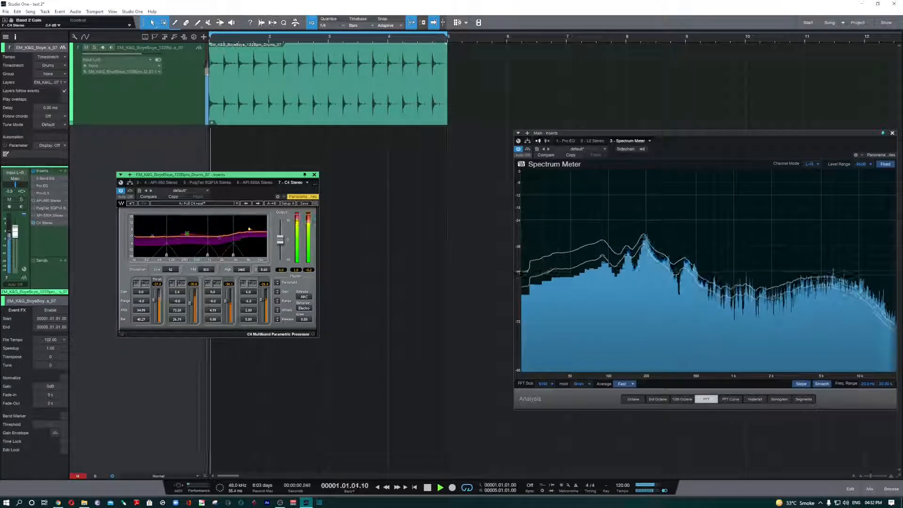
- Raise band 2's gain to about 2.4 dB and shorten its attack to about 32 ms while soloed, then unsolo the band
drag(187, 234, 187, 233)
click(171, 284)
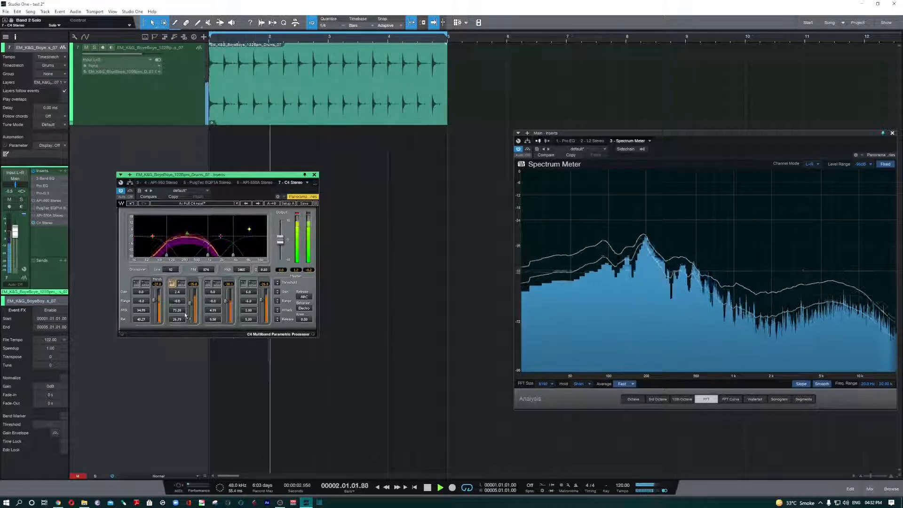
drag(185, 305, 182, 295)
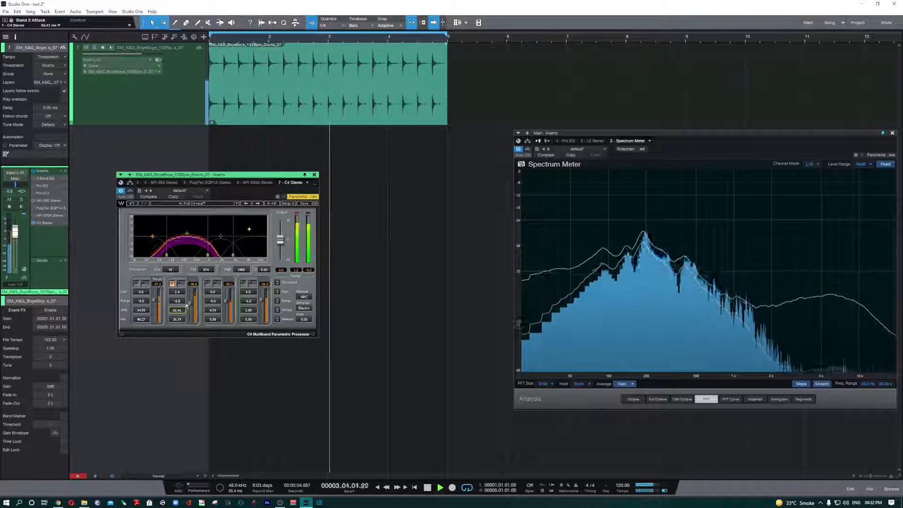
click(172, 284)
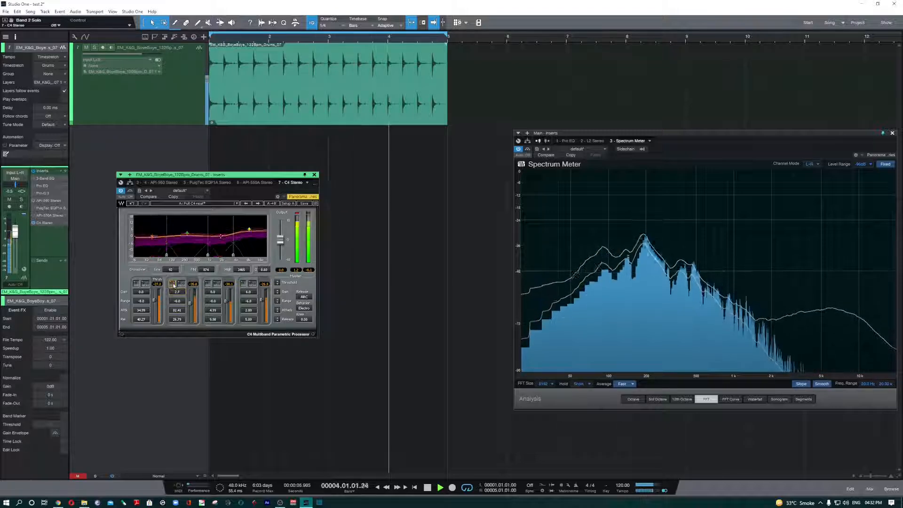
- Compare the full loop with the whole C4 processor bypassed and active, then stop playback
click(131, 191)
click(130, 191)
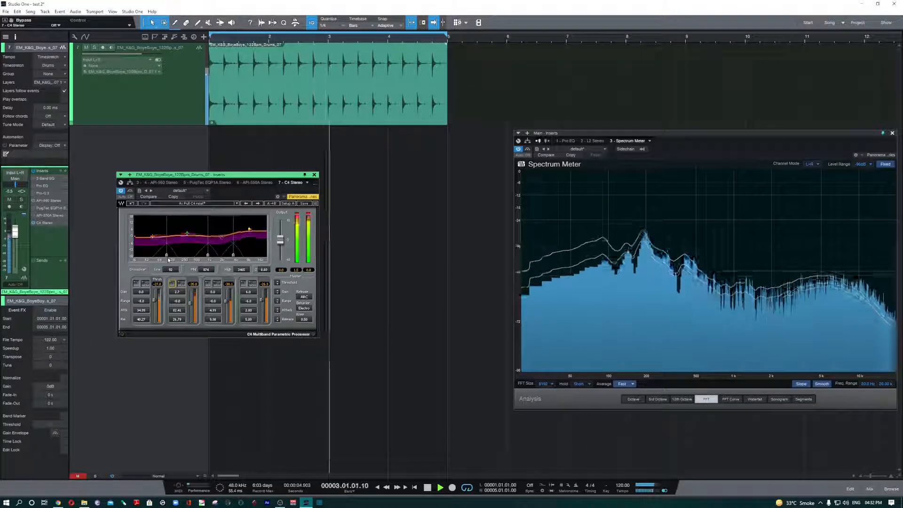
key(space)
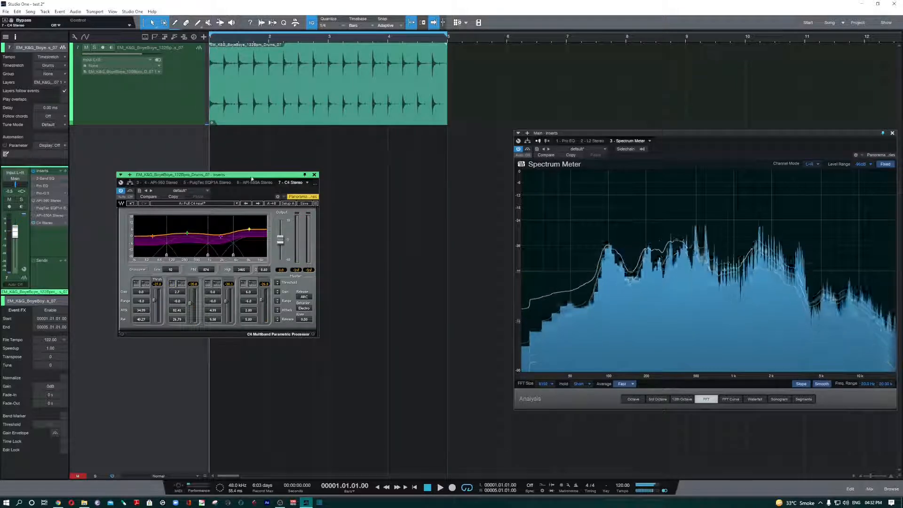
- Close and reopen the C4 on the drum track, then lower band 1's gain to about -7.6 dB
click(315, 175)
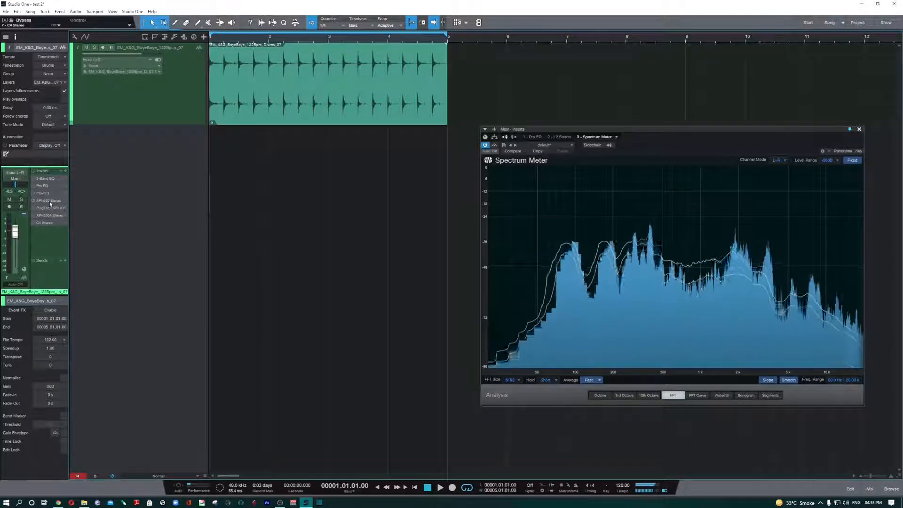
click(45, 223)
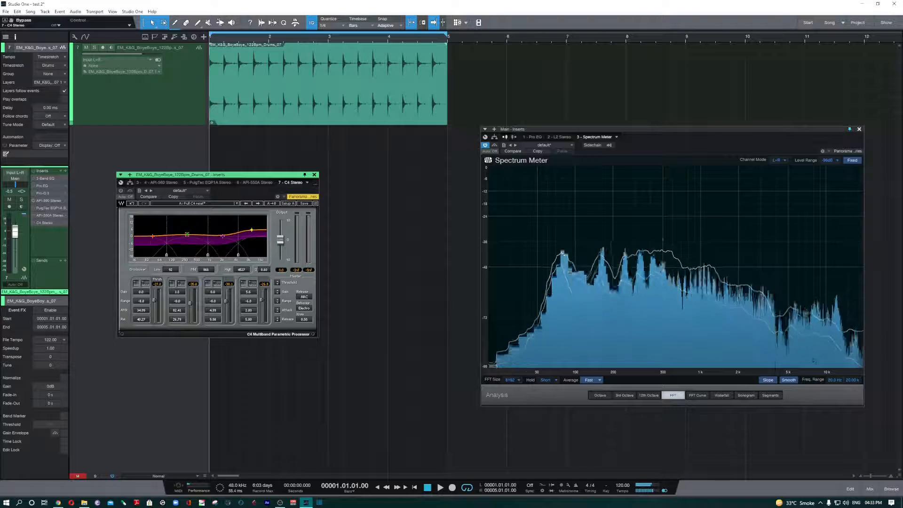
drag(152, 238, 151, 245)
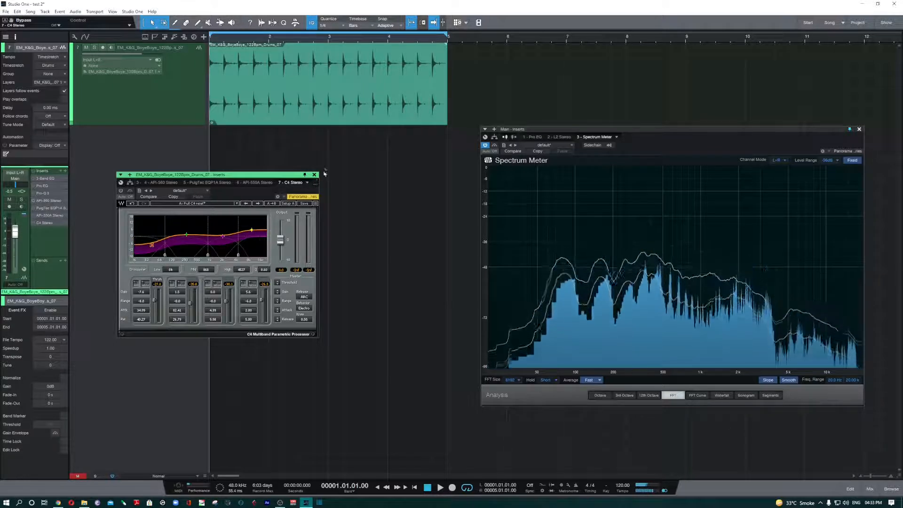